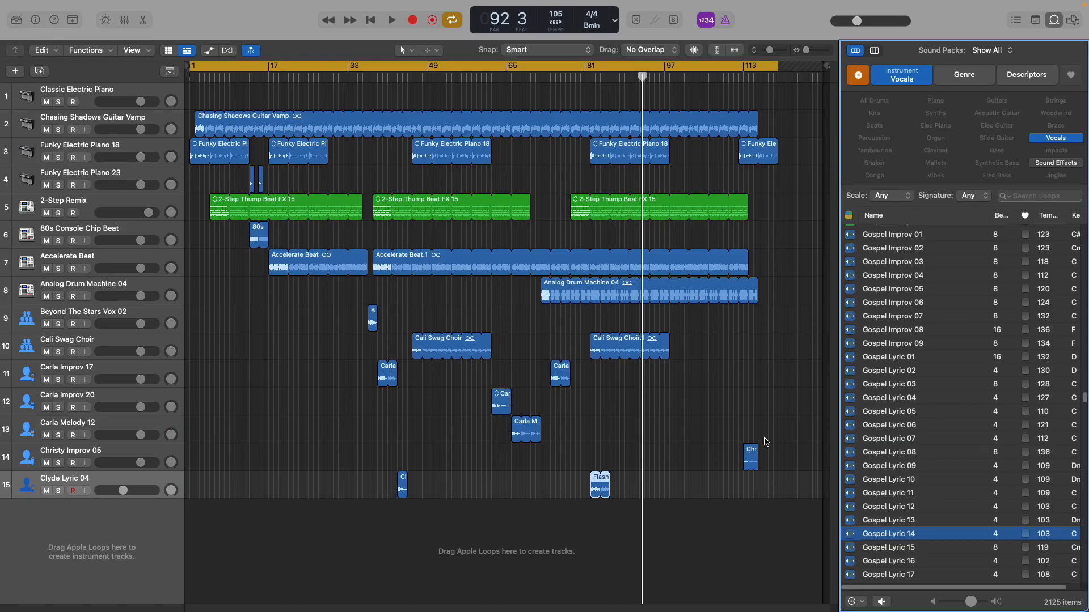
Play the song arrangement from its beginning, then stop playback.
key(Return)
key(space)
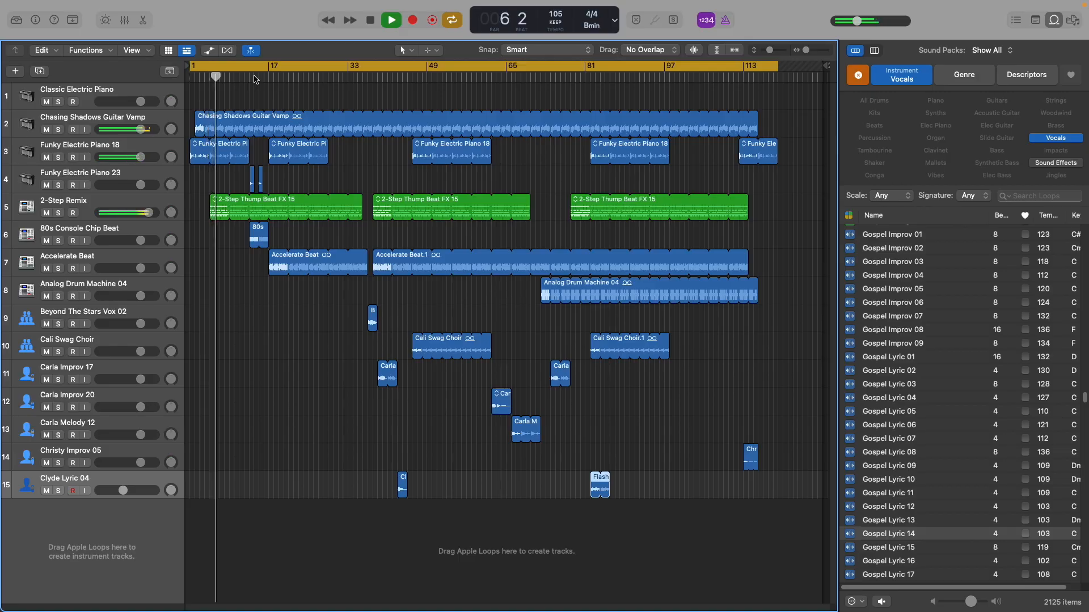
key(space)
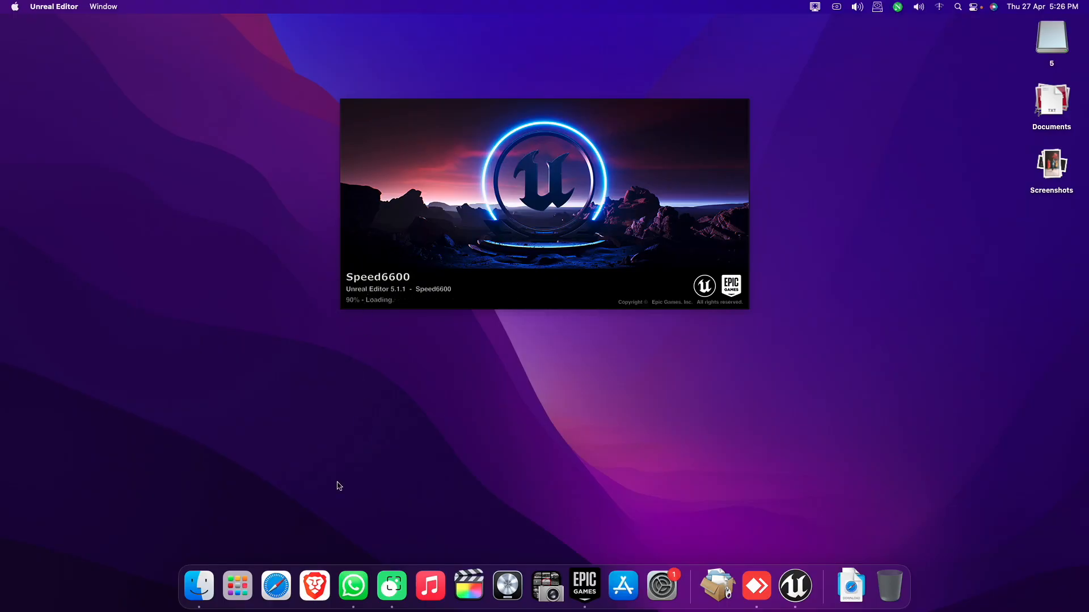
Switch to Safari, open the Unreal Engine page of the website's Editing Desk section, and browse its technical support and basic videos.
click(275, 586)
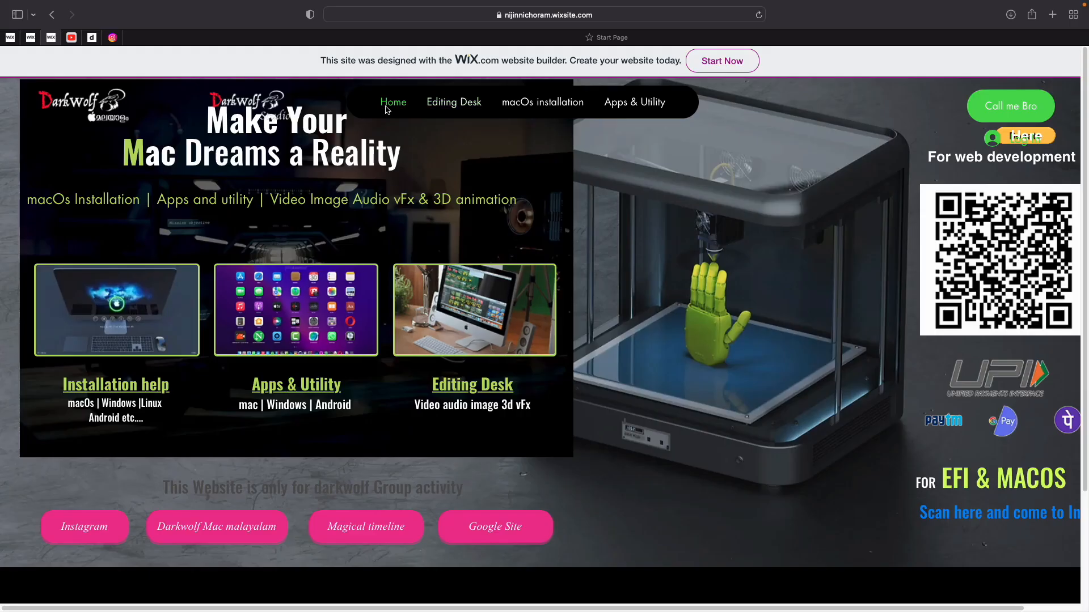
click(484, 327)
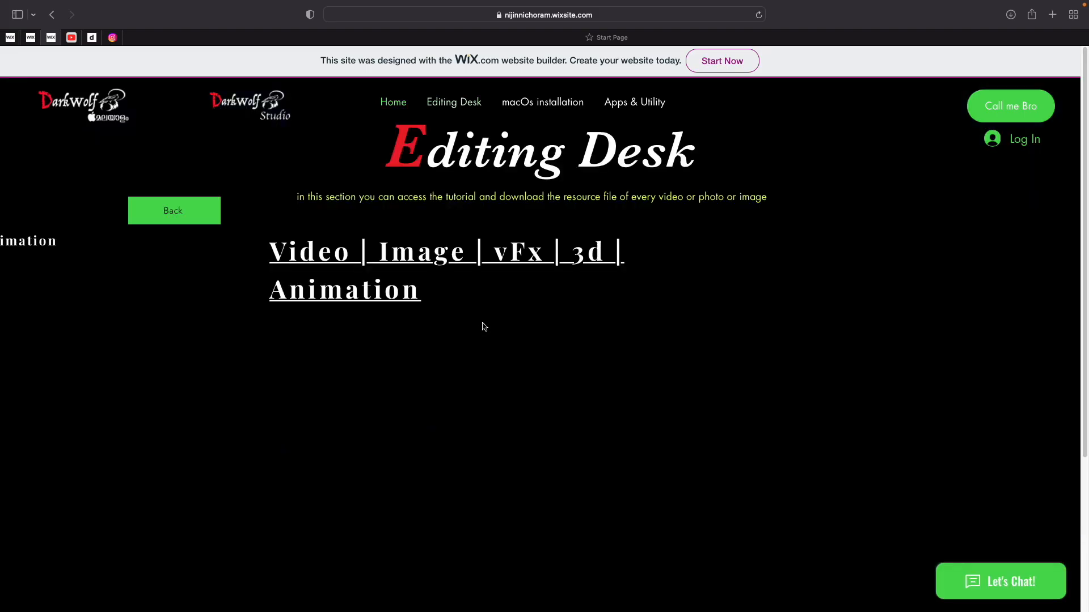
scroll(481, 323, down, 5)
click(554, 480)
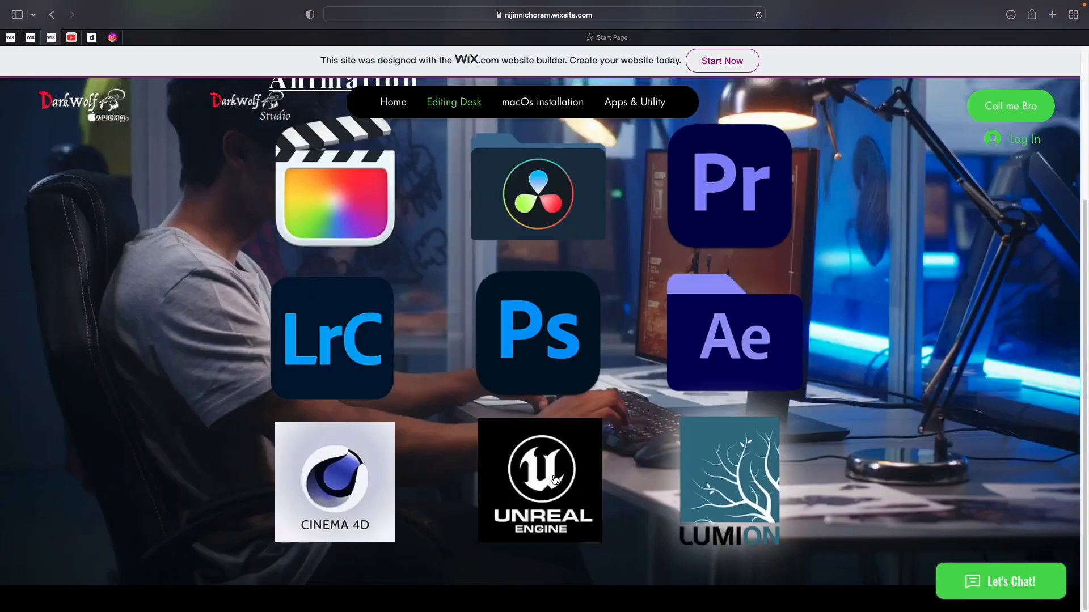
click(515, 294)
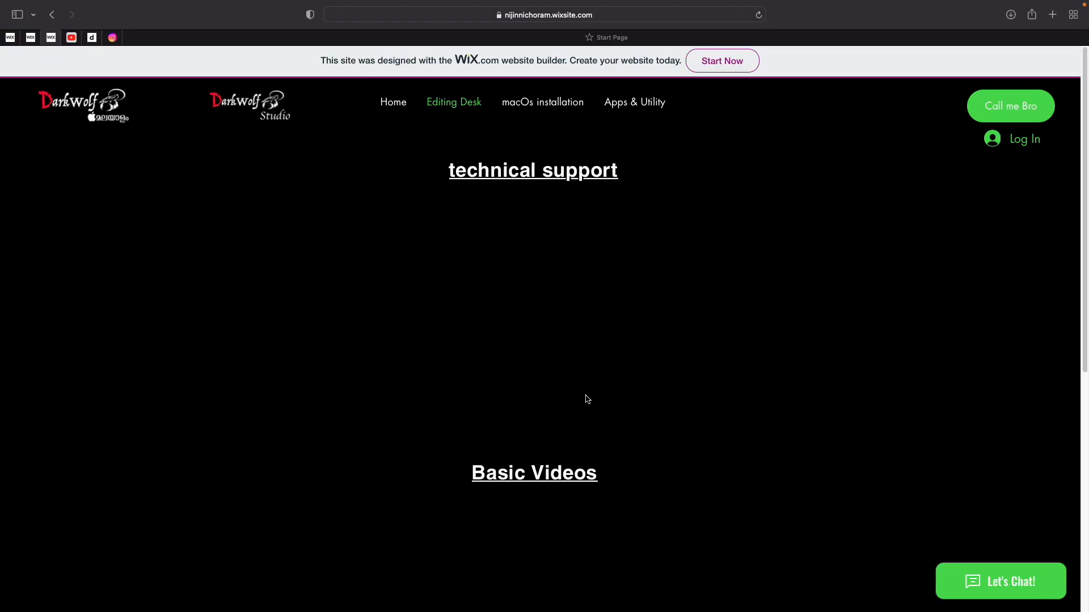
scroll(520, 379, down, 1)
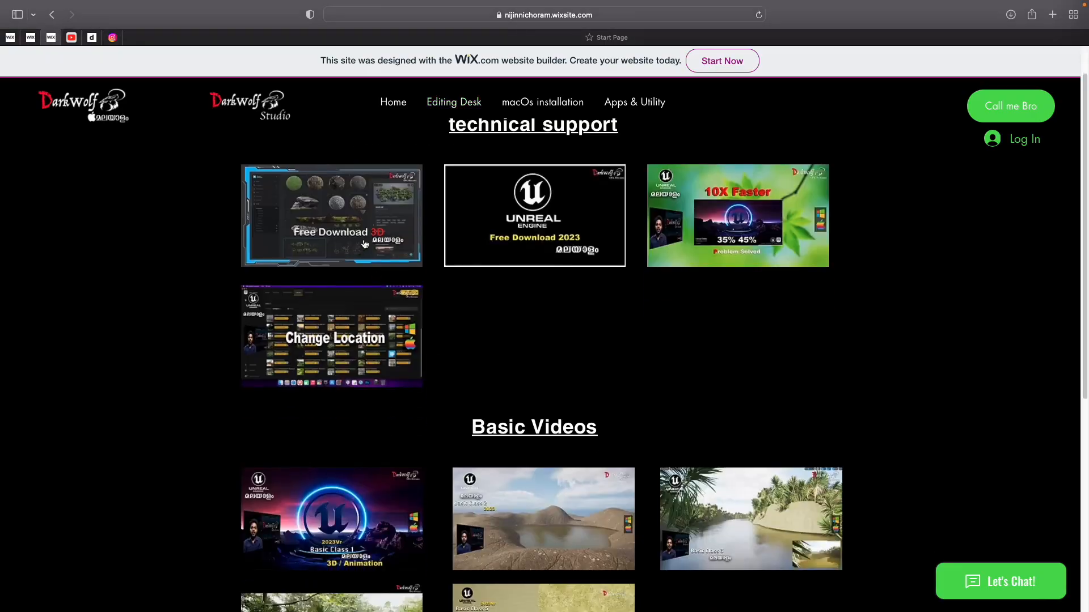
scroll(715, 313, down, 5)
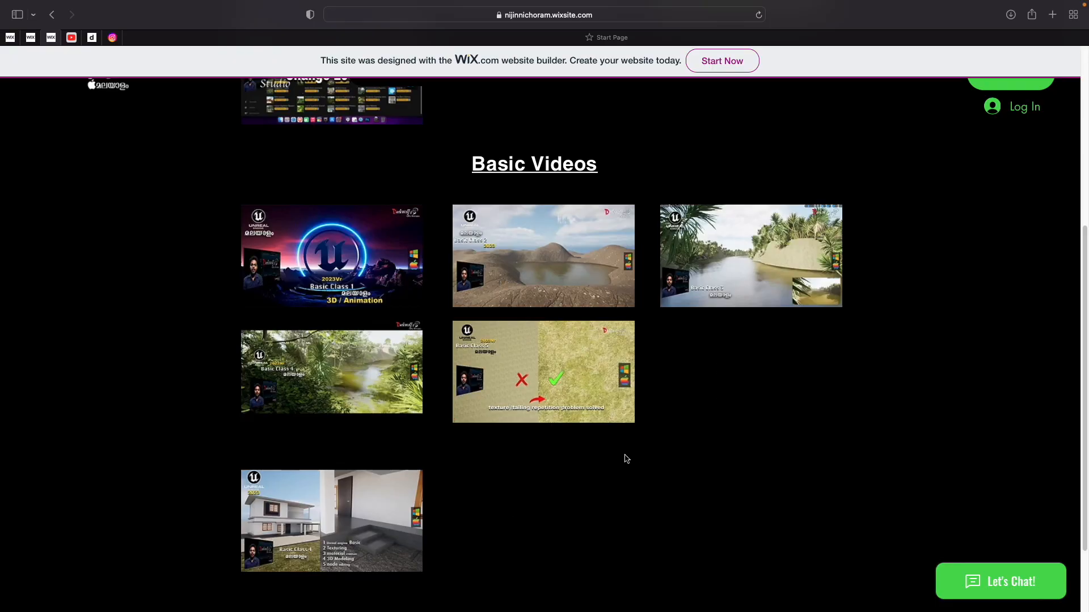
scroll(624, 459, down, 2)
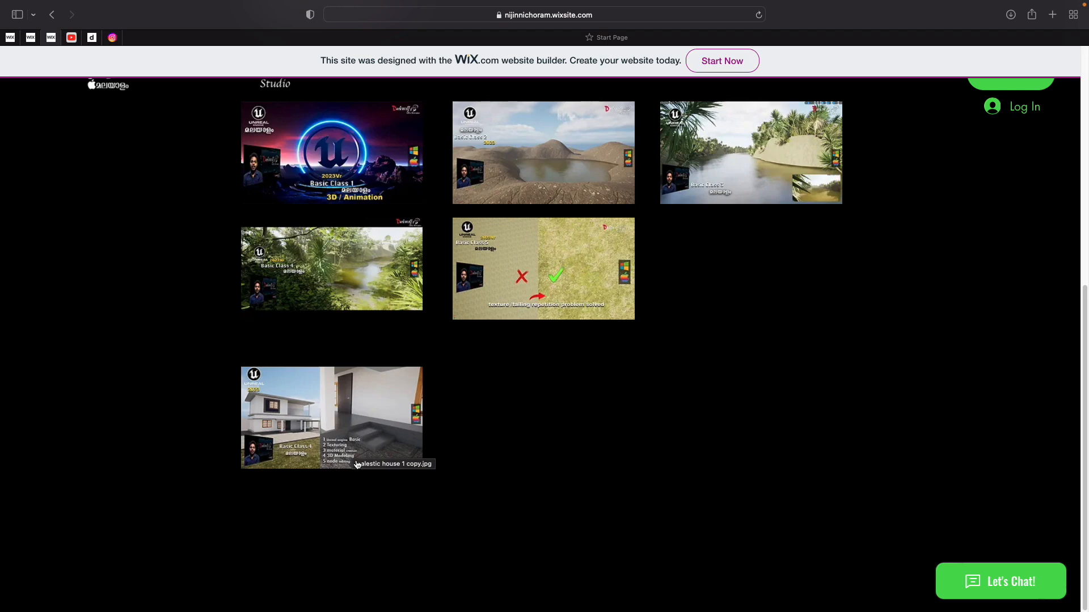
Switch to Unreal Editor and examine the house exterior, its porch and the paved yard in the level_House level.
key(ctrl+Up)
click(393, 420)
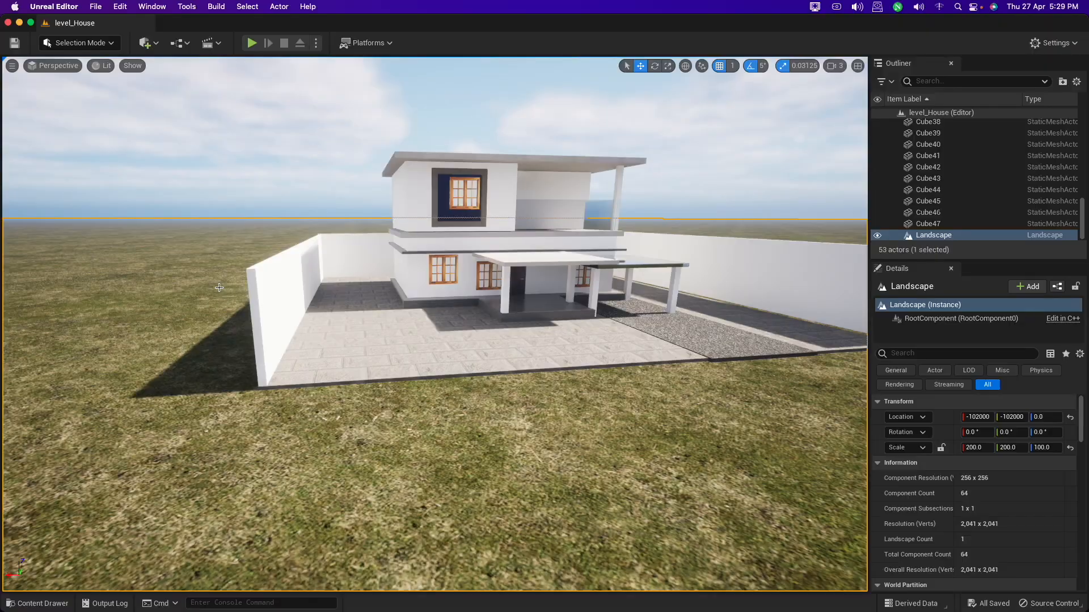
click(327, 233)
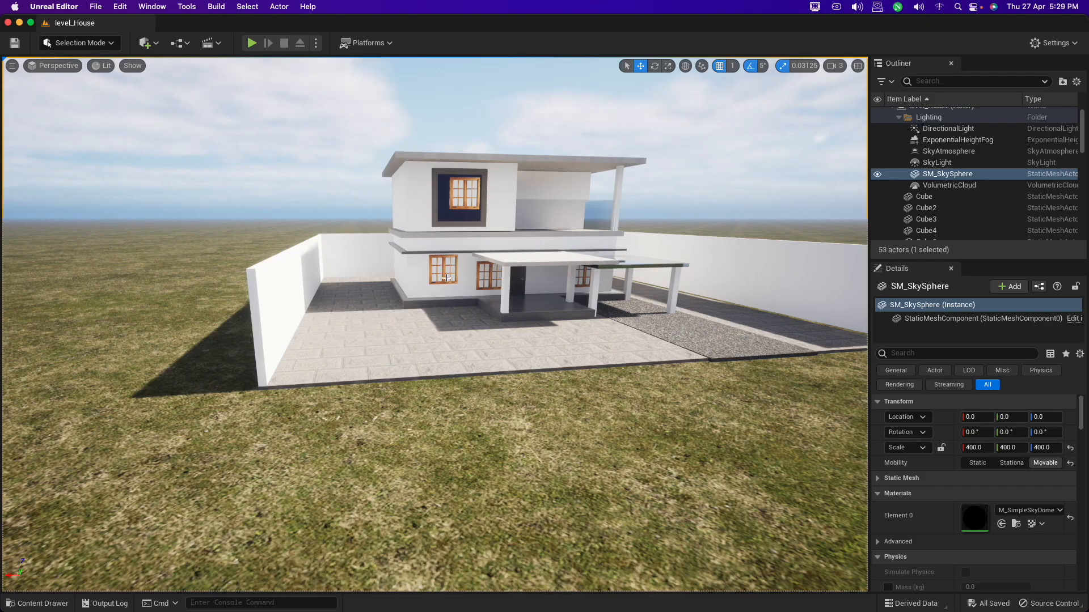
scroll(445, 278, up, 3)
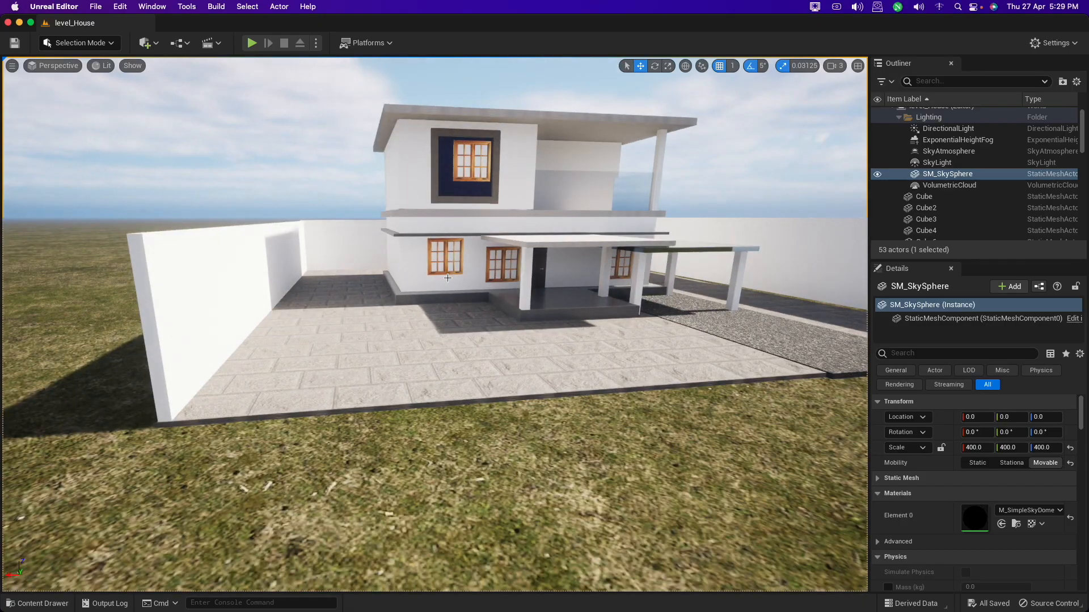
scroll(678, 306, up, 6)
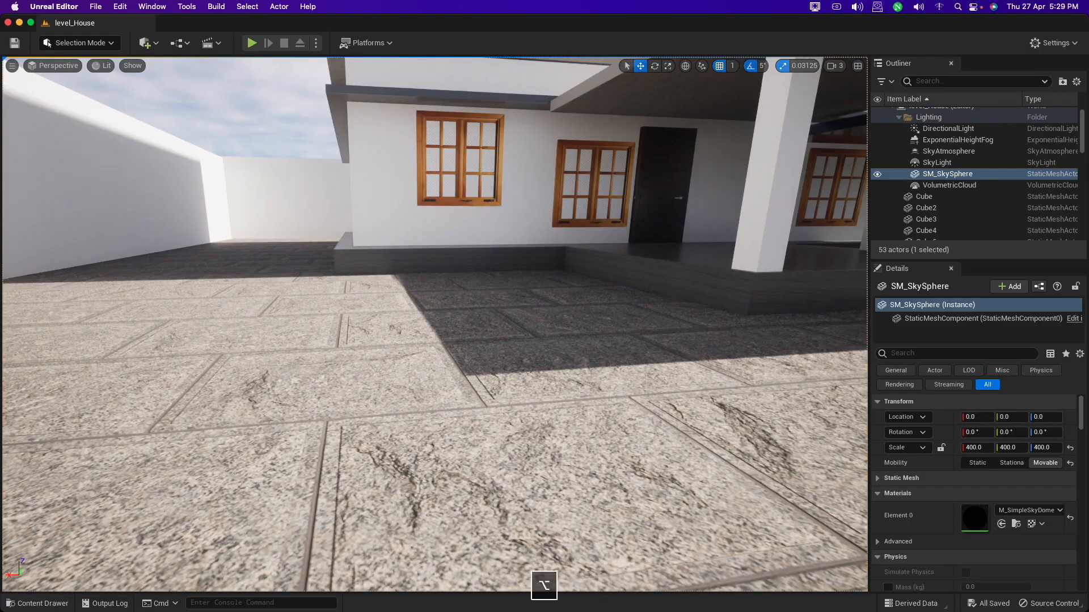
alt+drag(673, 299, 757, 292)
scroll(531, 157, up, 3)
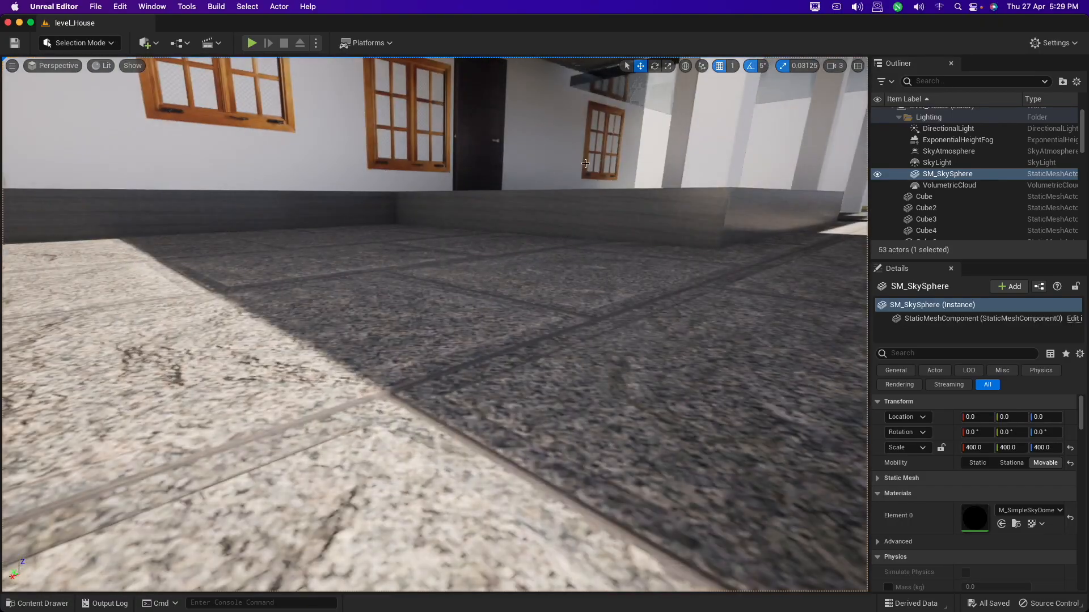
alt+drag(585, 147, 574, 169)
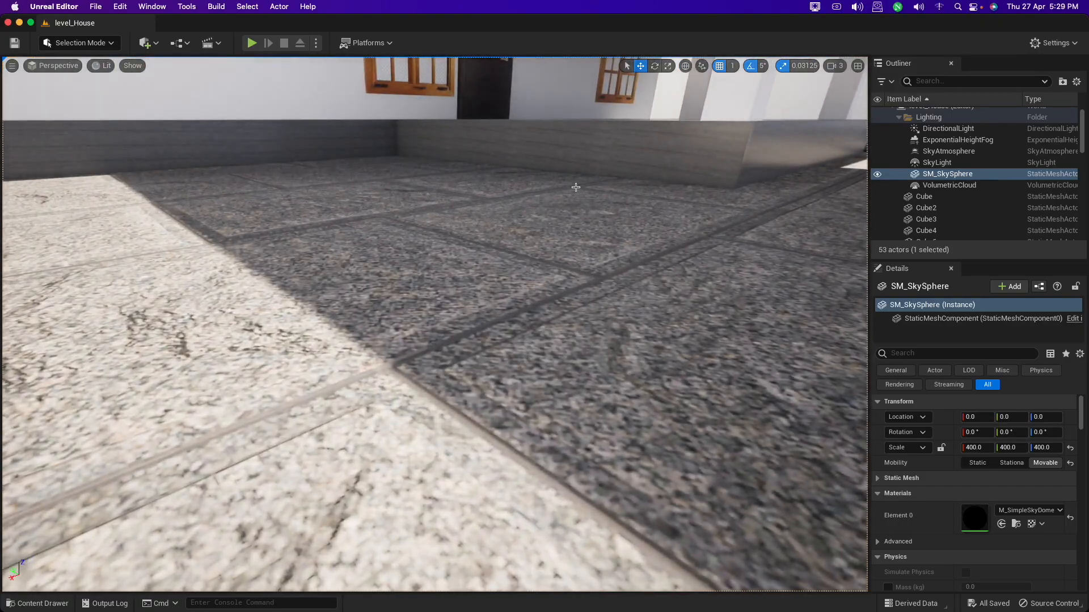
scroll(578, 178, up, 5)
scroll(579, 178, down, 8)
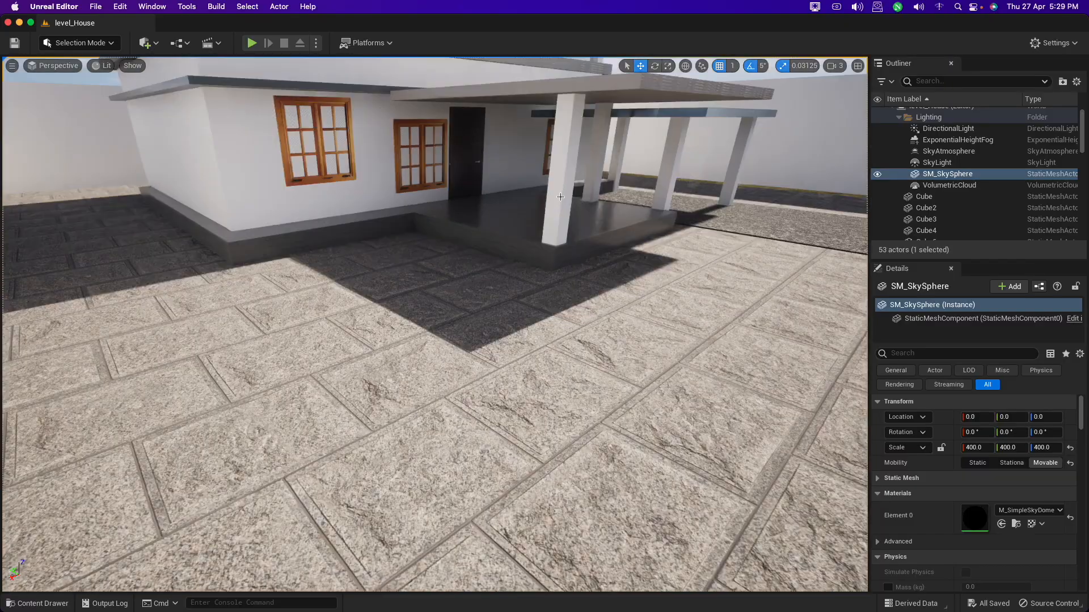
alt+drag(607, 208, 527, 235)
scroll(618, 212, down, 8)
alt+drag(618, 212, 760, 238)
scroll(652, 306, down, 8)
alt+drag(652, 306, 610, 330)
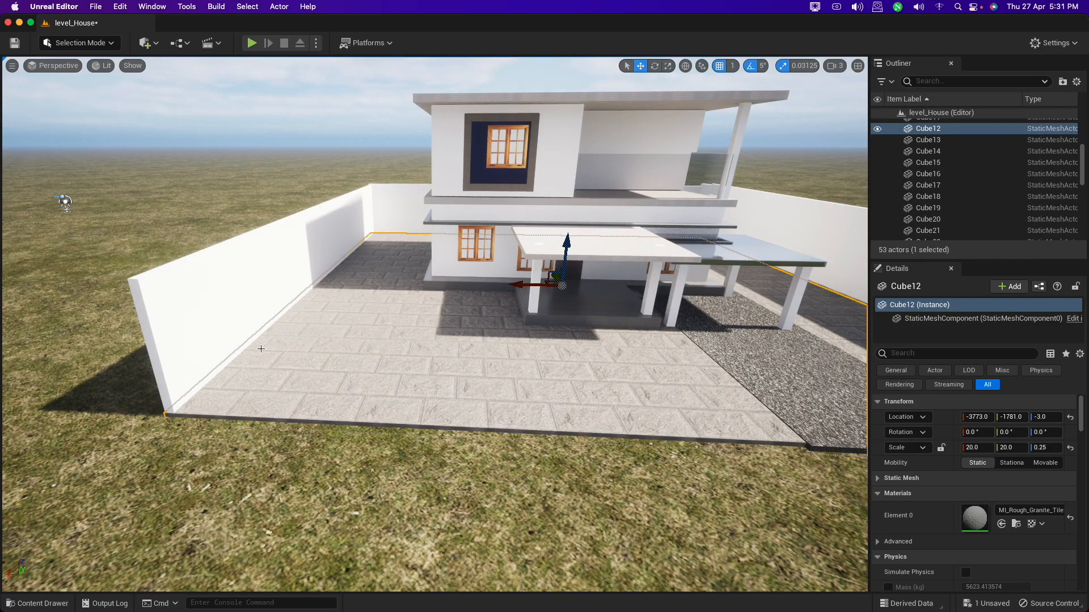
Duplicate the side boundary wall inward to X -3118 and reduce the copy's Z scale to 1.0625.
click(225, 367)
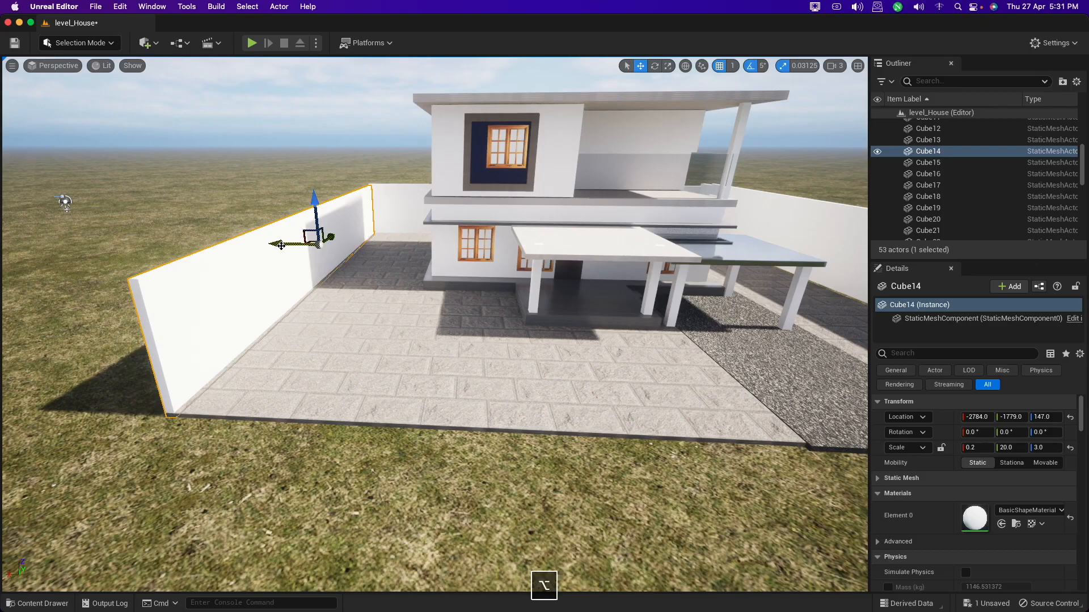
alt+drag(280, 245, 363, 281)
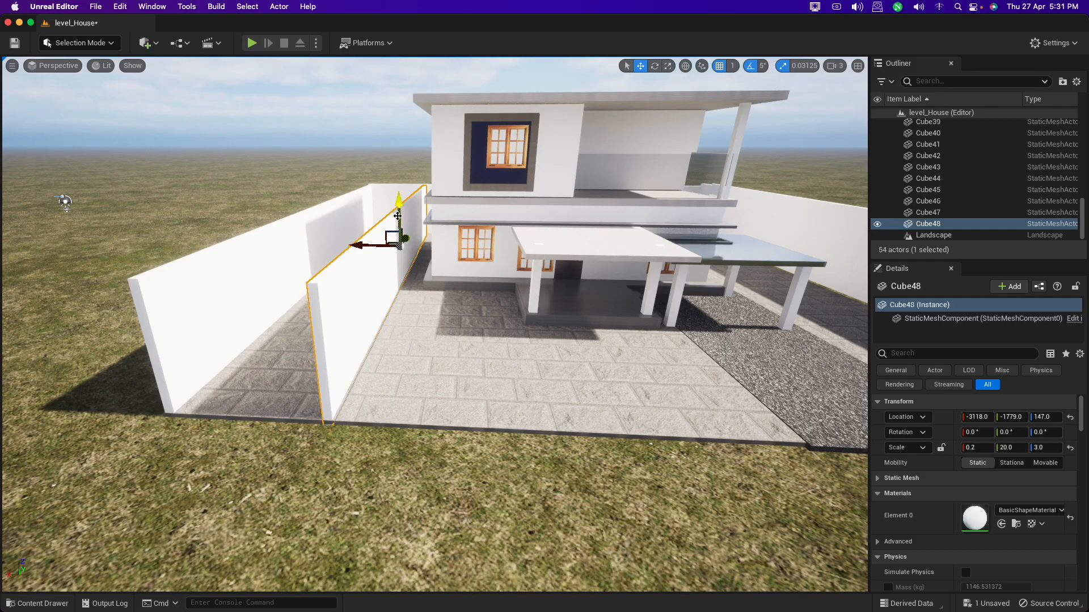
key(r)
drag(398, 206, 398, 215)
key(e)
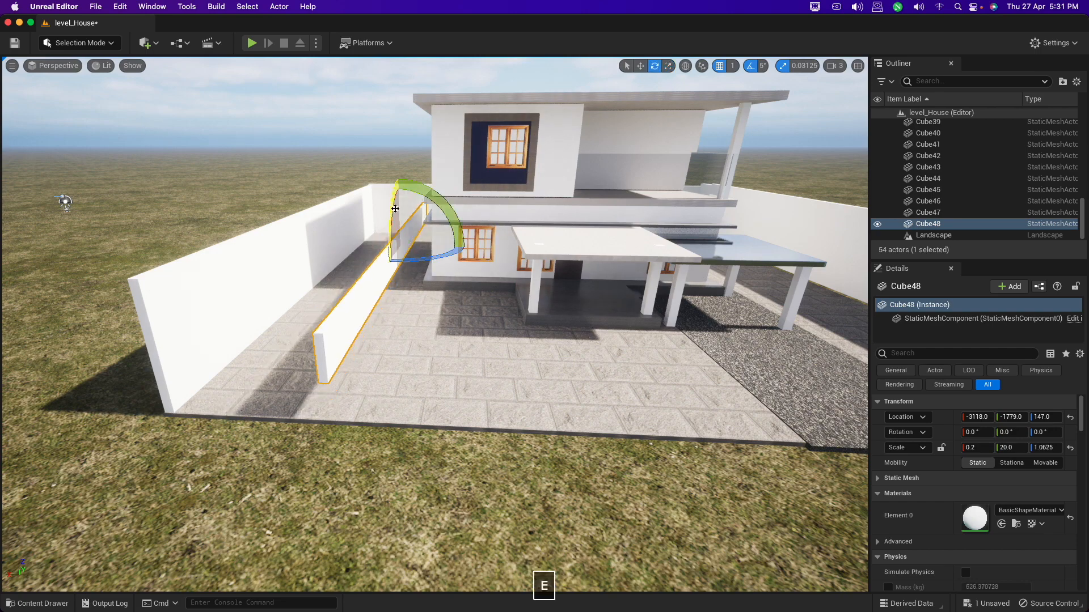
Lower the copied wall to Z 46 and scale it to 0.84375 in X and 6.09375 in Y.
key(w)
drag(399, 206, 404, 232)
key(r)
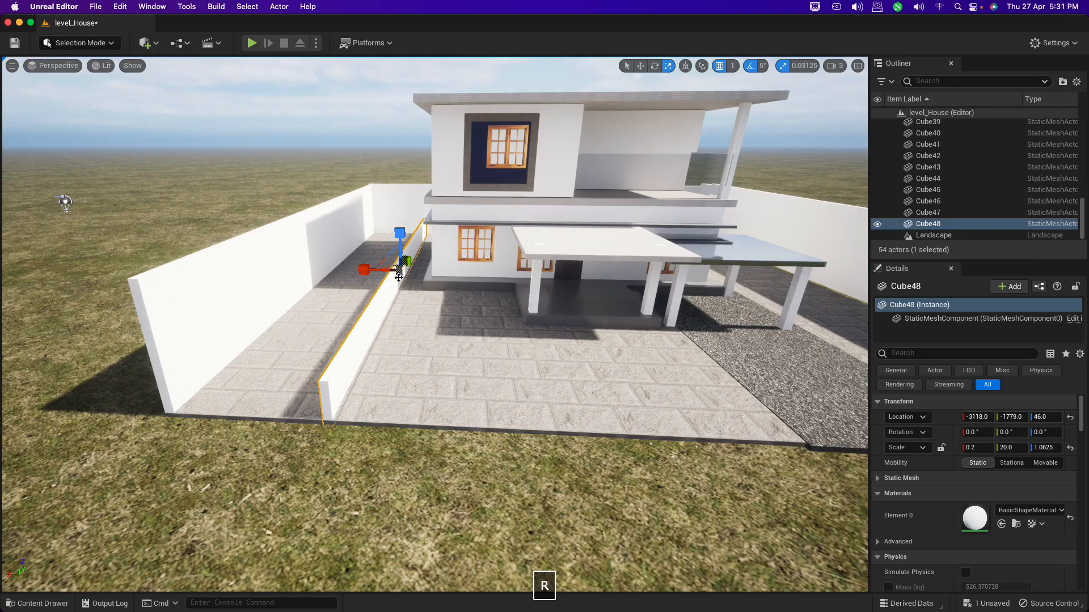
alt+drag(405, 346, 336, 332)
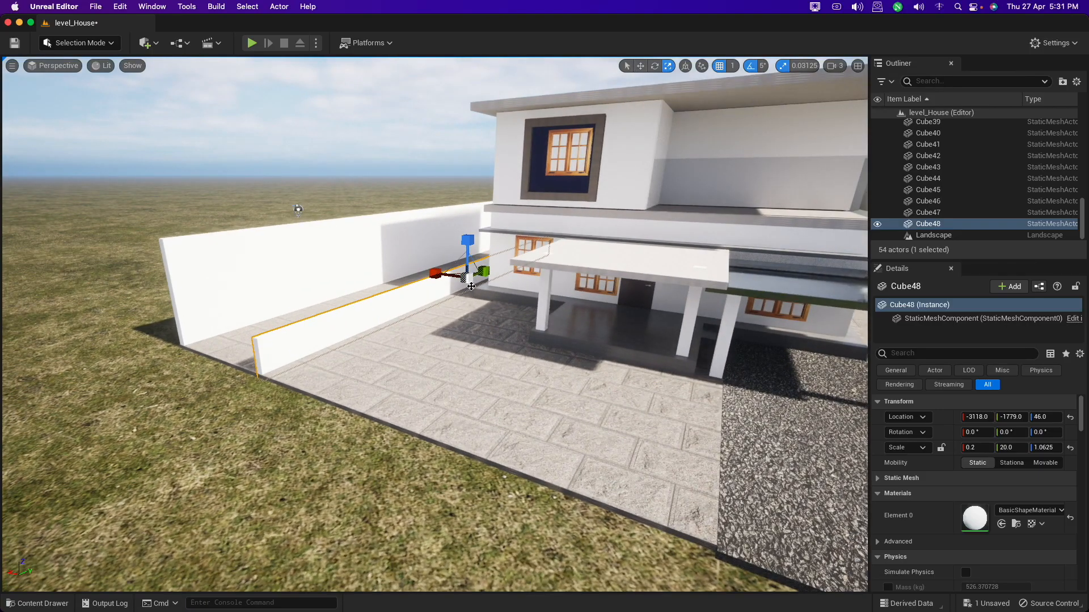
drag(459, 275, 414, 278)
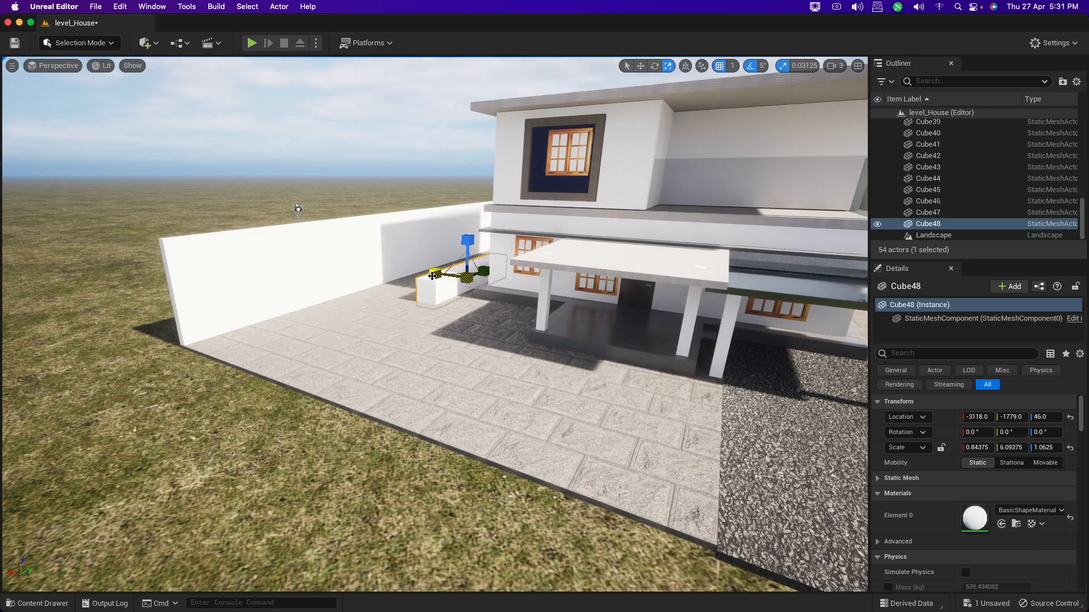
Move the shortened block toward the front edge of the paved yard, to Y -2464.
key(w)
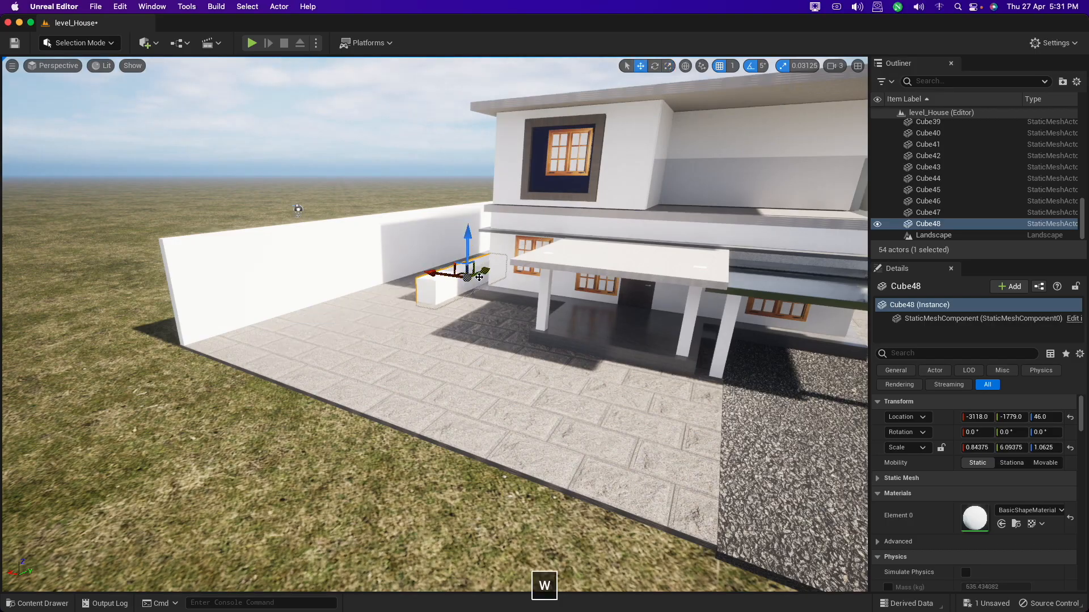
drag(481, 282, 368, 328)
alt+drag(269, 400, 221, 404)
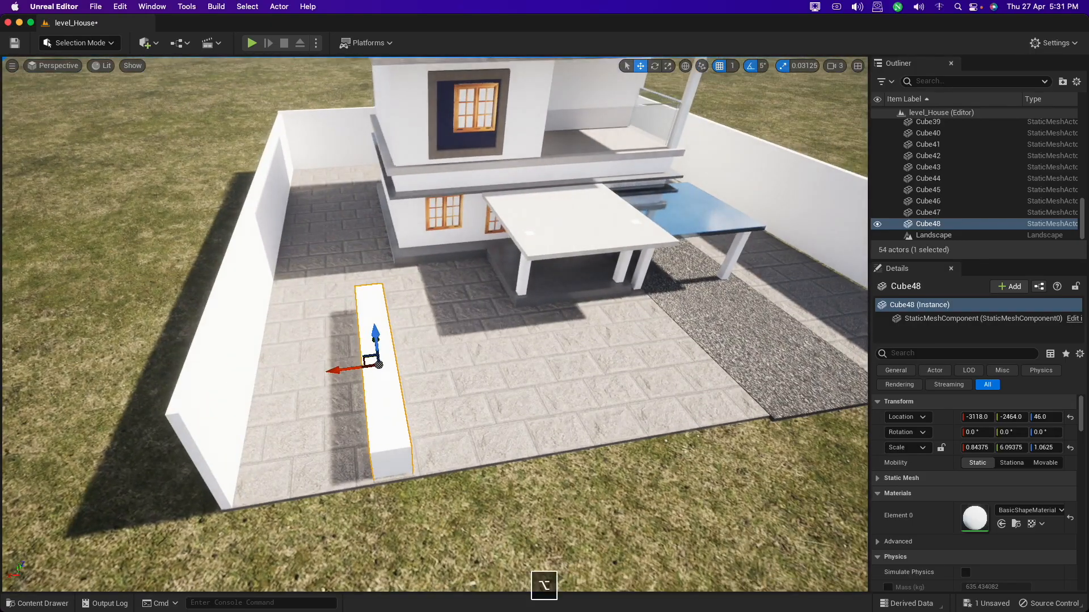
alt+drag(354, 429, 356, 434)
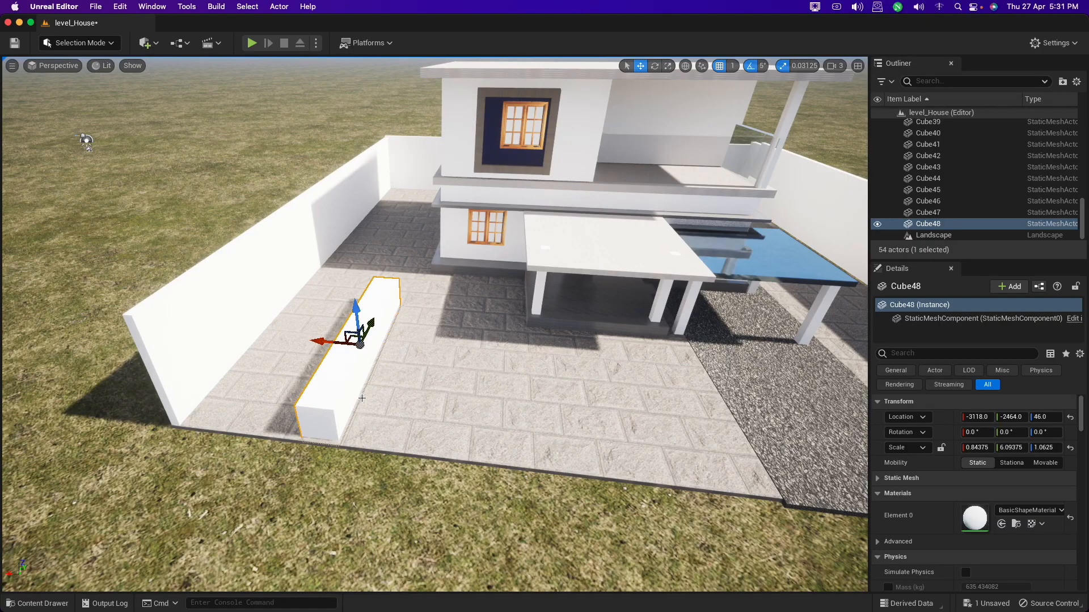
Duplicate the low block between the two parallel blocks and set the copy's Z rotation to 90°.
key(super+z)
alt+drag(289, 342, 399, 355)
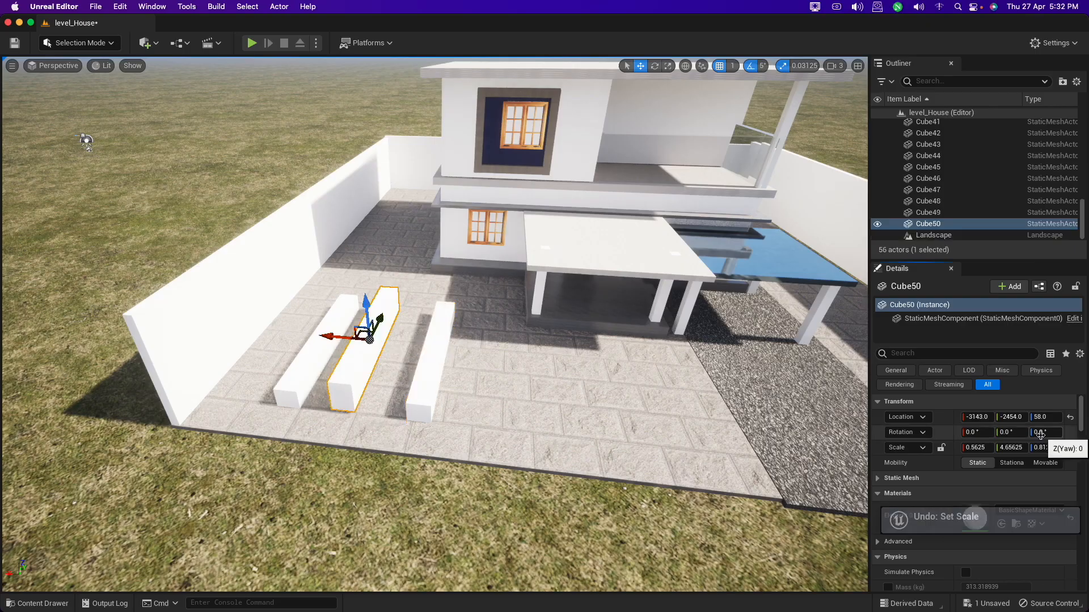
click(1041, 435)
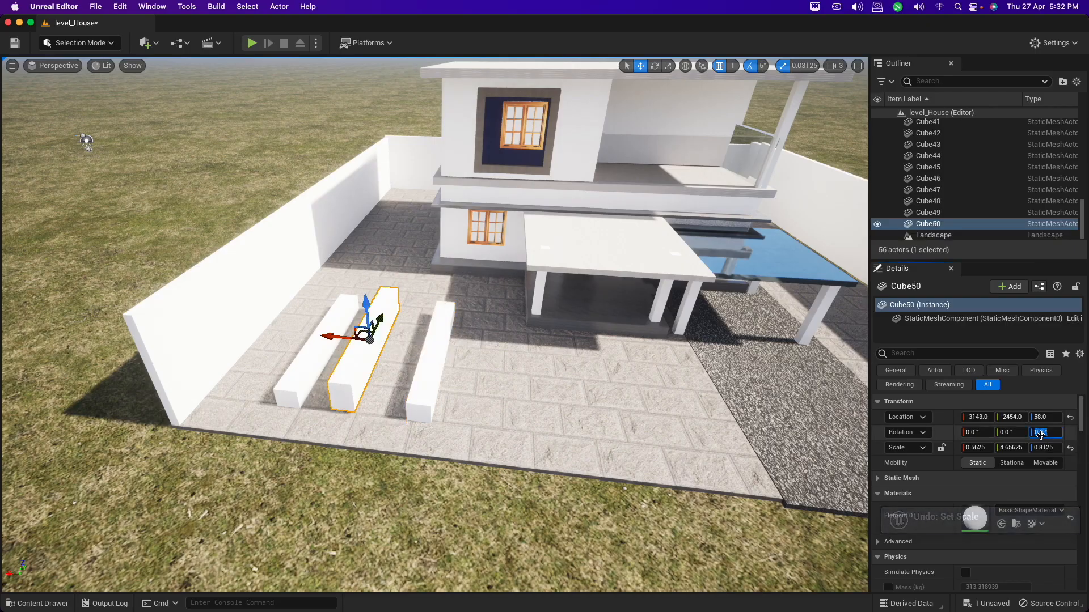
text(90)
key(Return)
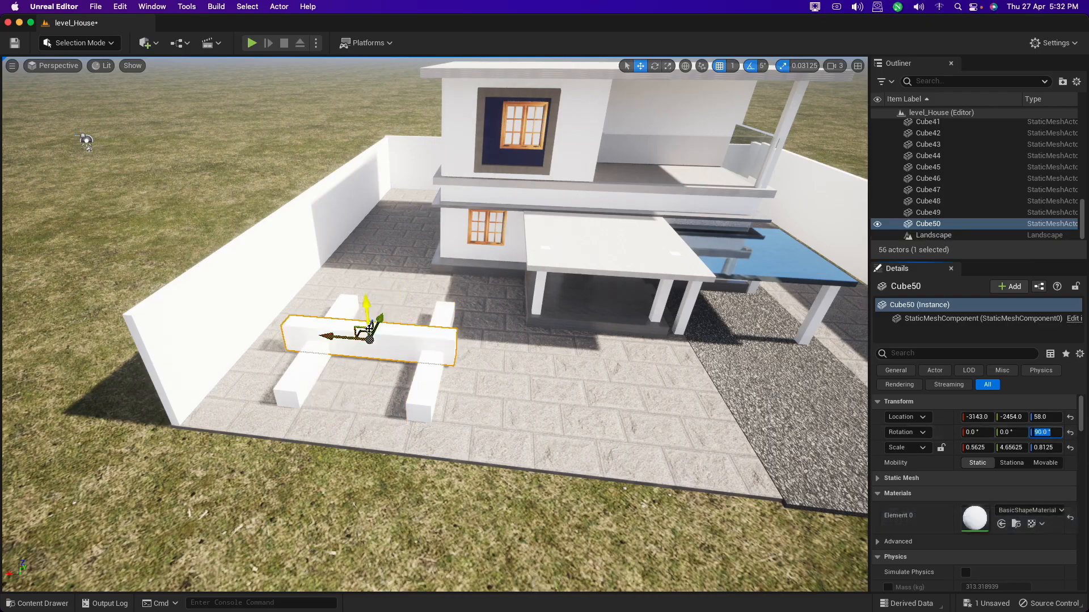
Move the rotated block to the rear ends of the two parallel blocks and shift both side blocks toward its ends.
drag(363, 301, 430, 288)
drag(396, 257, 396, 268)
click(317, 352)
drag(283, 342, 269, 341)
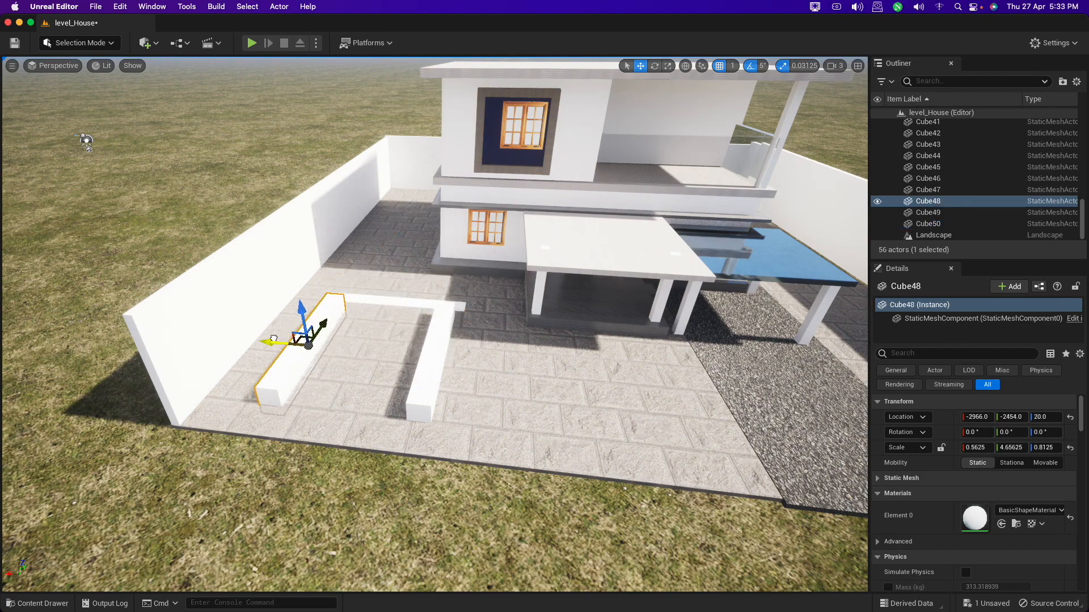
click(426, 358)
drag(391, 356, 403, 356)
Reposition the rear block at Y -2183, Z 8 and nudge both side blocks in line with its ends.
scroll(394, 289, up, 6)
click(394, 286)
mouse_move(355, 259)
mouse_down()
mouse_move(355, 246)
mouse_move(363, 276)
mouse_up()
click(468, 392)
drag(434, 432, 428, 432)
click(116, 358)
drag(61, 380, 56, 380)
Shift the porch-side block to about X -3341, Y -2440 so that it meets the rear block's corner.
alt+drag(238, 392, 311, 489)
scroll(382, 396, up, 5)
click(385, 340)
click(378, 296)
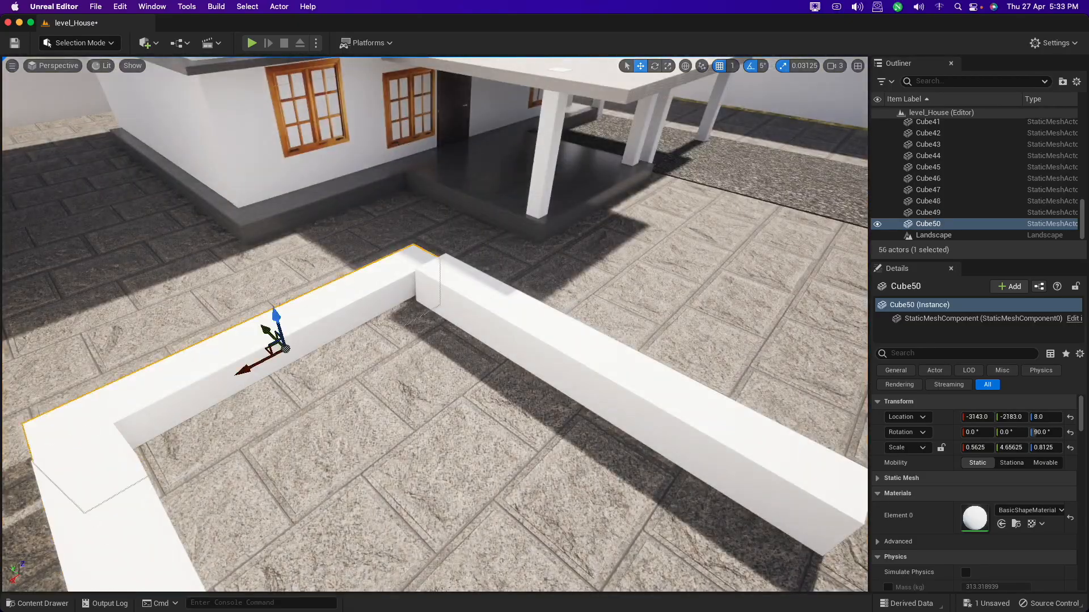
click(511, 335)
drag(559, 392, 554, 396)
alt+drag(511, 363, 601, 380)
drag(435, 248, 476, 244)
Align the block beside the boundary wall at X -2940, Y -2442 with the rear block's other corner.
click(738, 338)
drag(737, 347, 738, 356)
click(536, 472)
drag(533, 448, 533, 448)
alt+drag(533, 449, 300, 326)
click(382, 452)
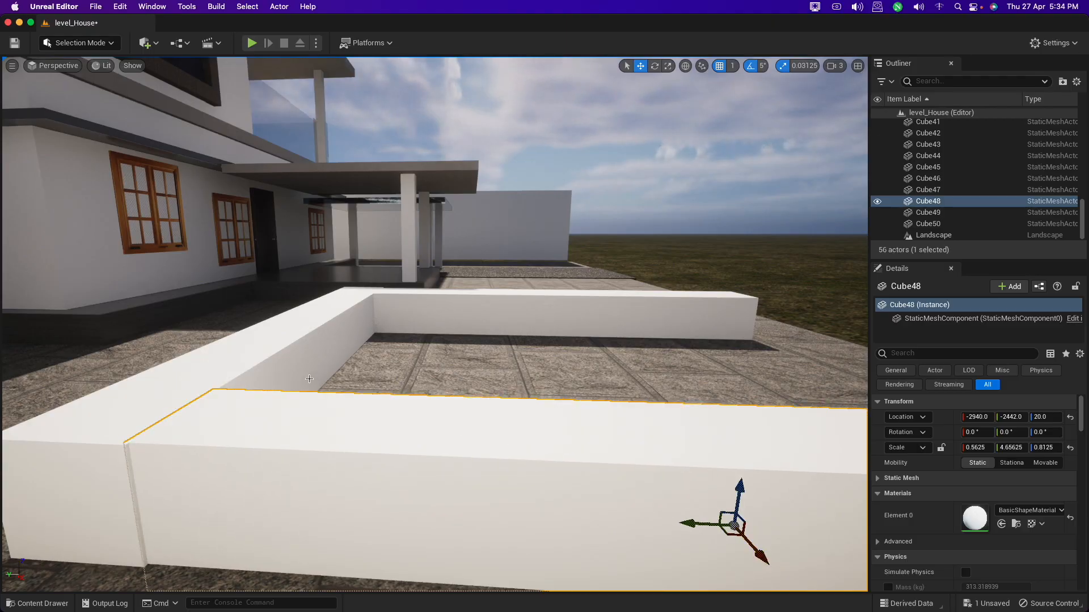
Duplicate the rear block to the open front end to close the rectangle and fine-tune the porch-side block's position.
click(310, 380)
alt+drag(264, 361, 364, 345)
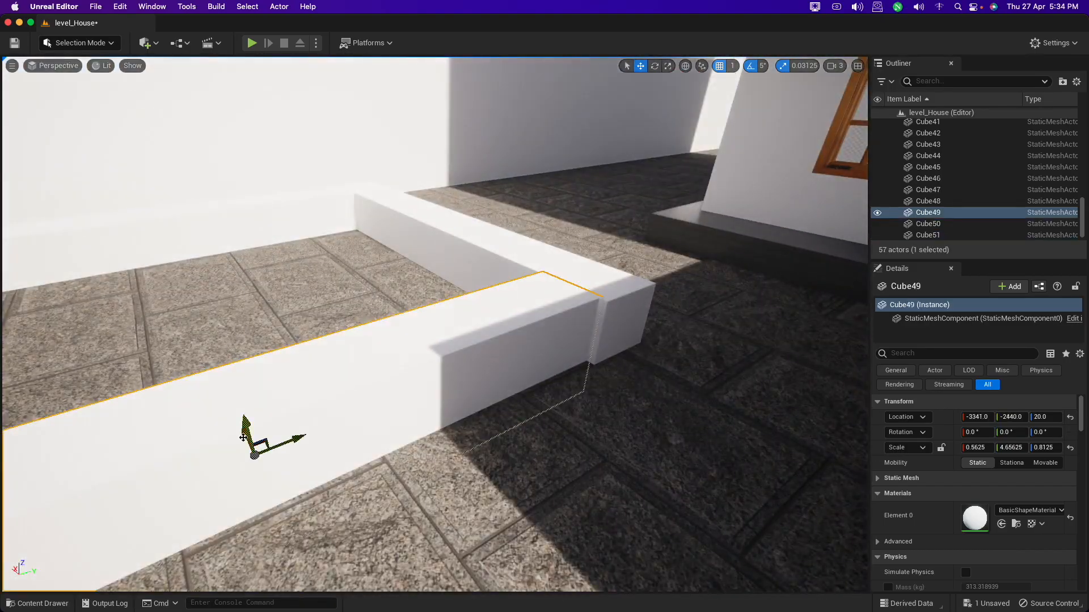
drag(248, 434, 255, 450)
click(729, 66)
click(624, 246)
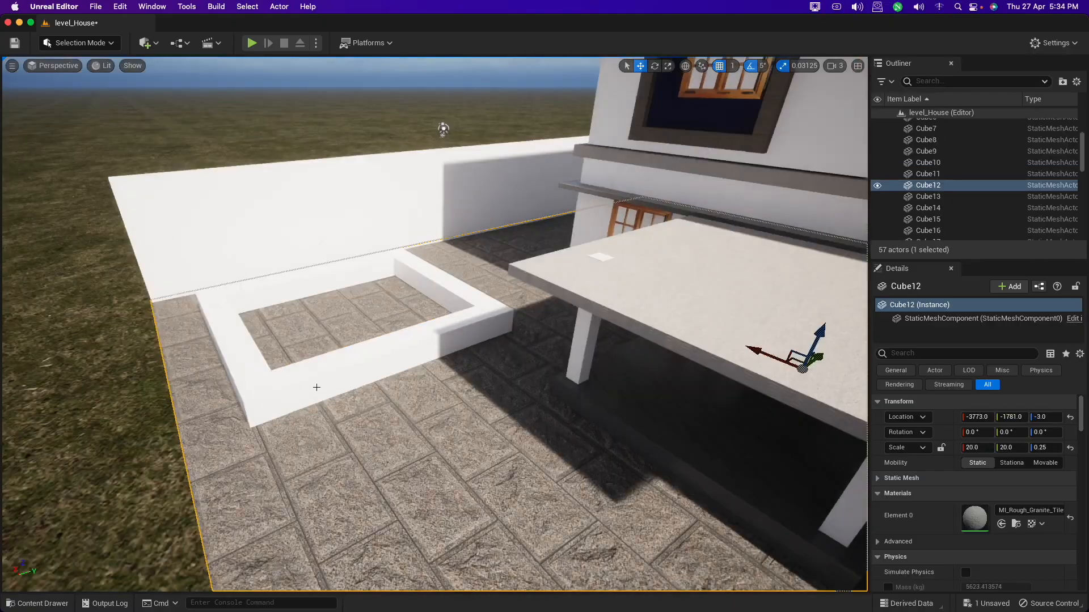
alt+drag(445, 127, 420, 130)
alt+drag(435, 324, 454, 272)
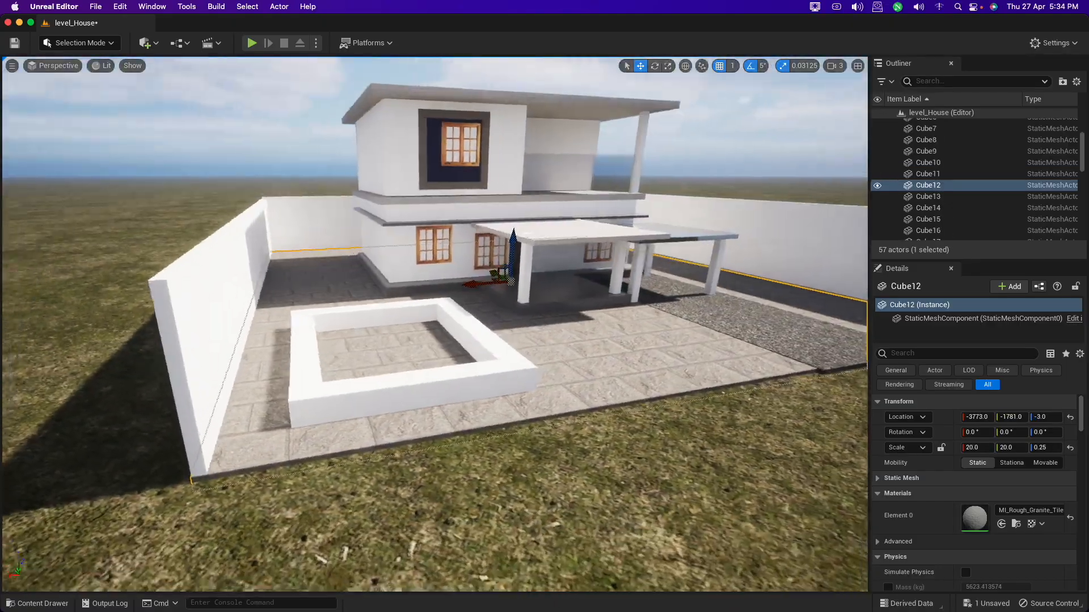
Move the long boundary wall beside the enclosure outward, away from the house, to widen the yard on that side.
mouse_move(453, 272)
right_down()
mouse_move(397, 255)
mouse_move(408, 301)
mouse_move(465, 284)
right_up()
alt+drag(465, 284, 472, 306)
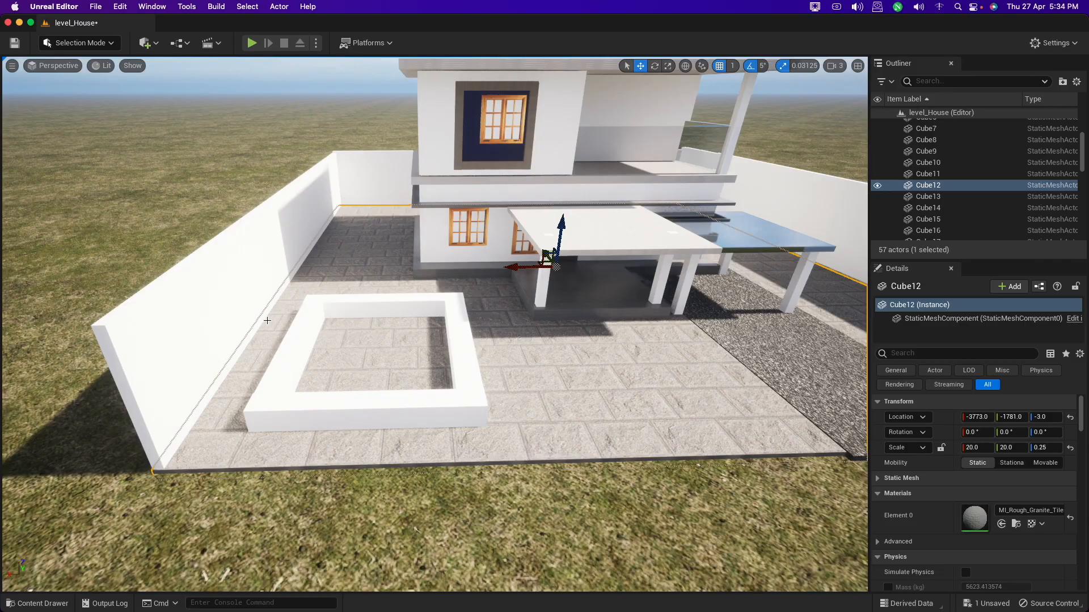
click(255, 232)
drag(250, 230, 164, 241)
drag(165, 240, 167, 241)
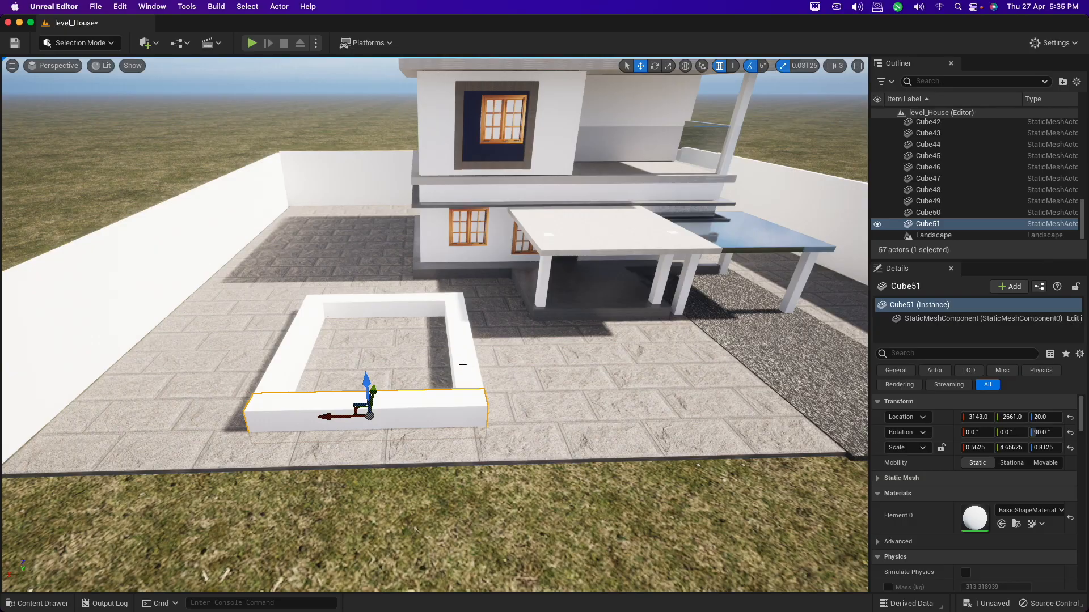
Select all four enclosure blocks and shift them together towards the boundary wall.
shift+click(463, 364)
shift+click(325, 338)
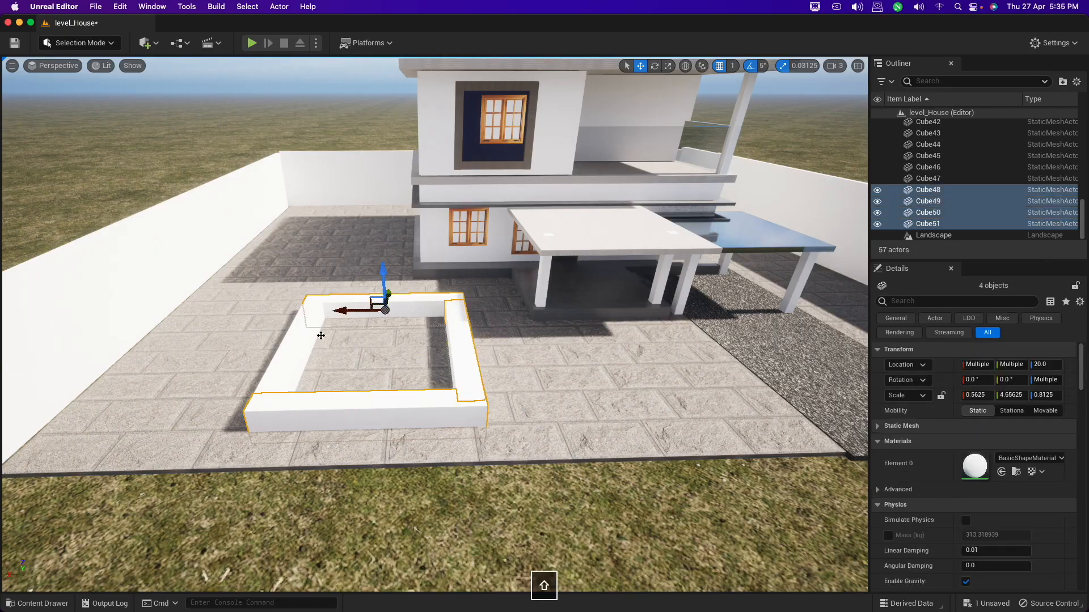
drag(263, 358, 225, 361)
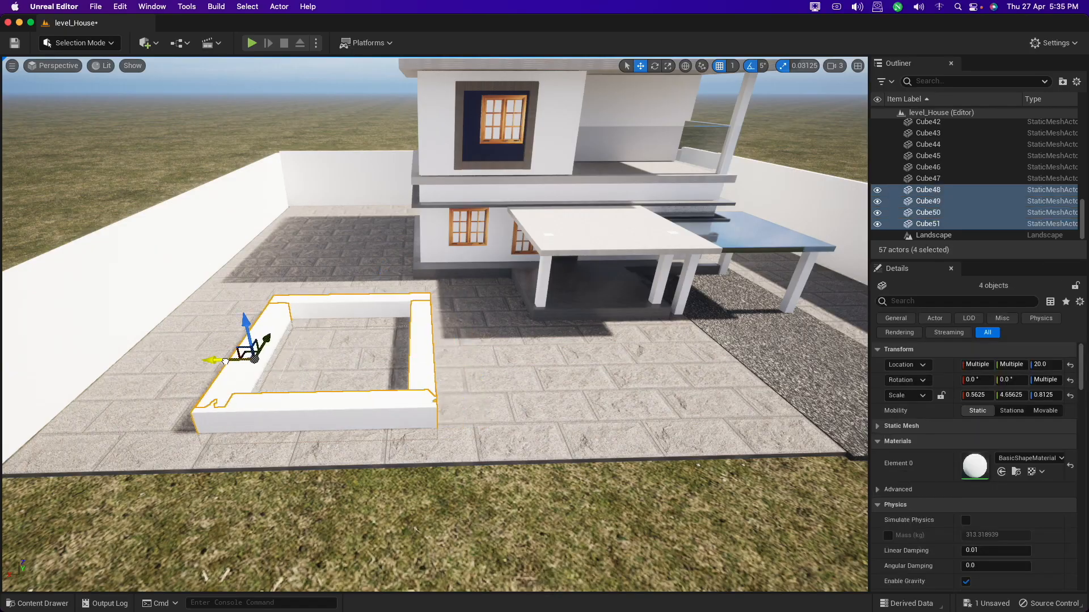
click(301, 519)
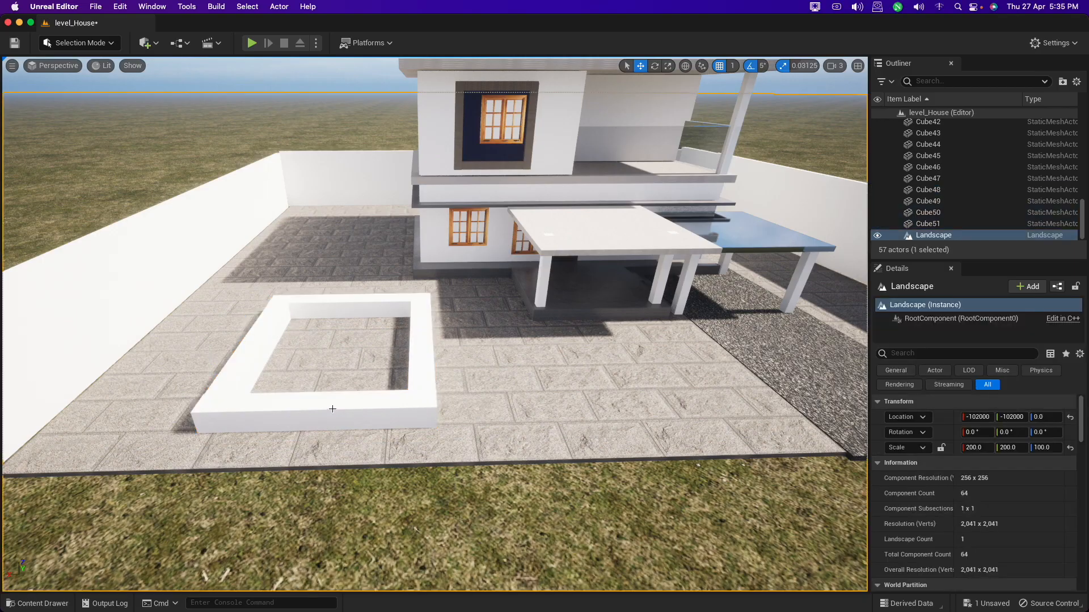
Add a Plane shape to the level and position it above the enclosure at about X -3069, Y -2606, Z 123.
click(145, 43)
mouse_move(187, 172)
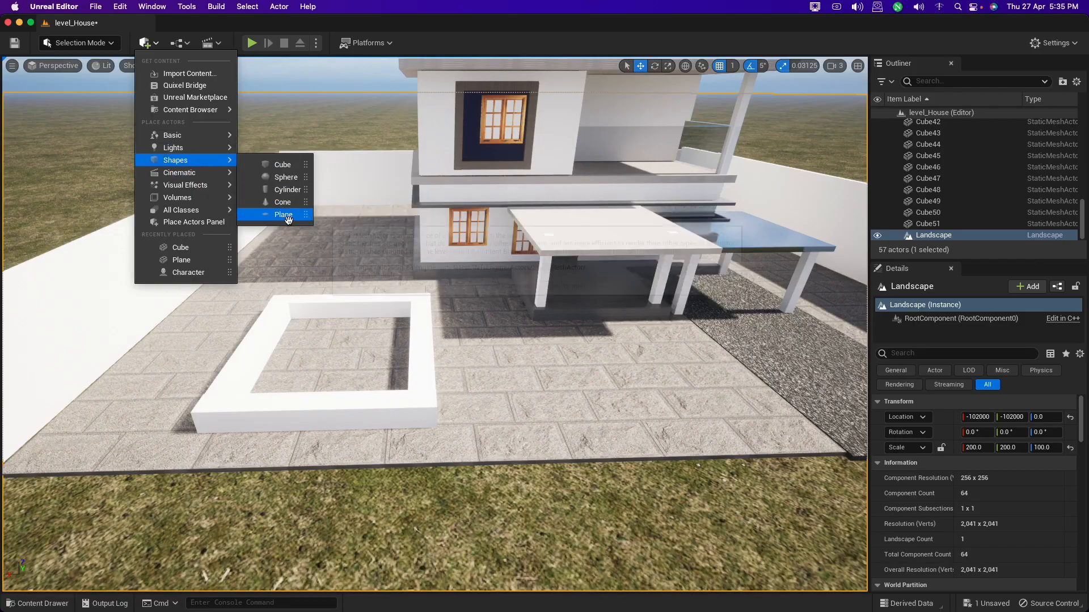
click(282, 215)
drag(418, 331, 308, 327)
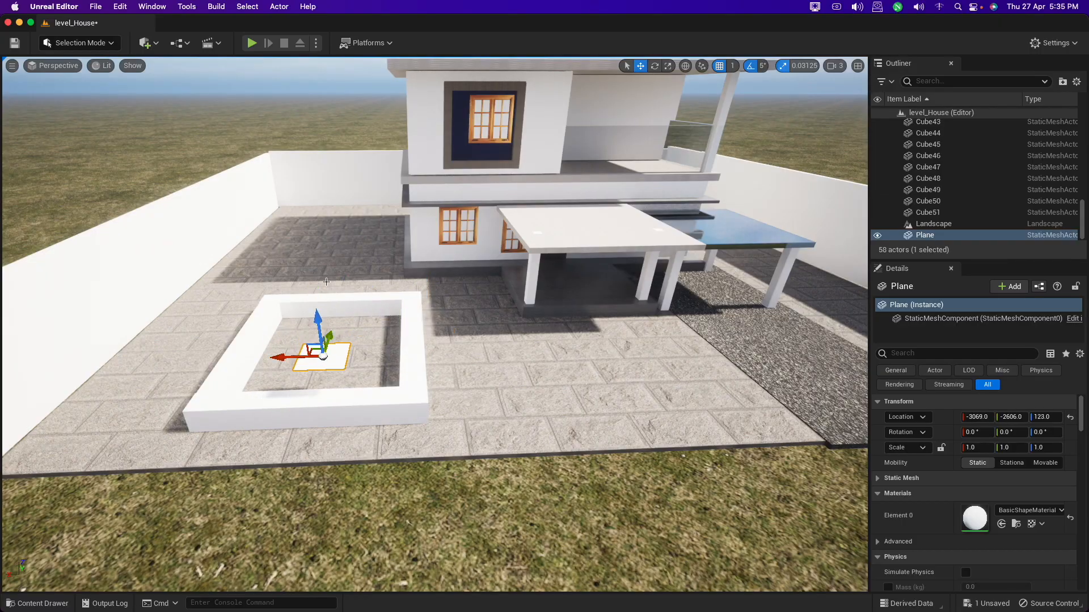
Scale the plane to about 2.59 in X and 3.53 in Y.
key(r)
drag(330, 345, 317, 398)
drag(286, 357, 265, 358)
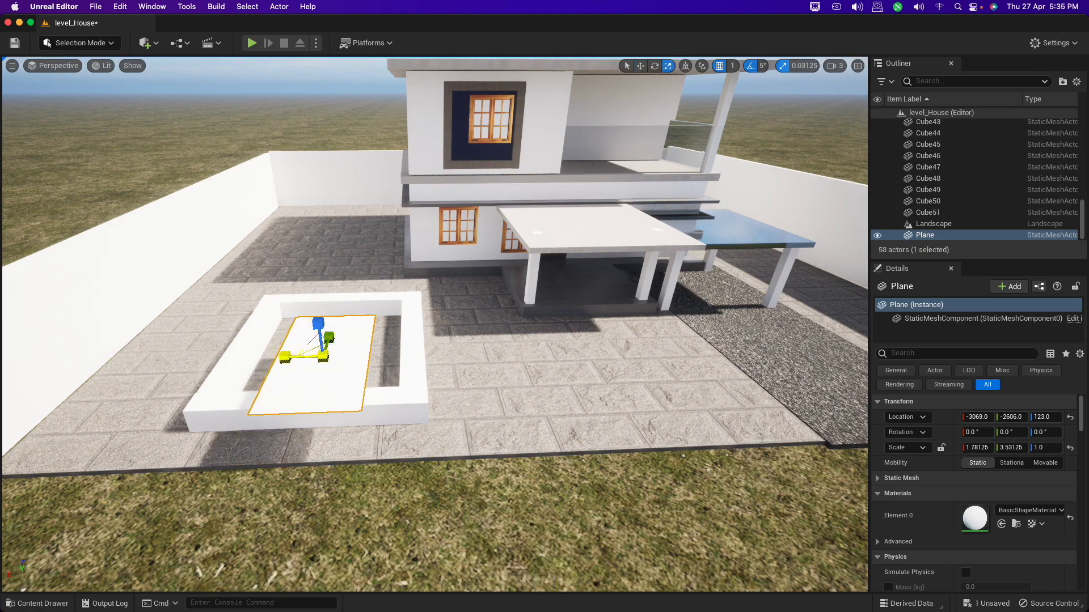
drag(264, 358, 250, 359)
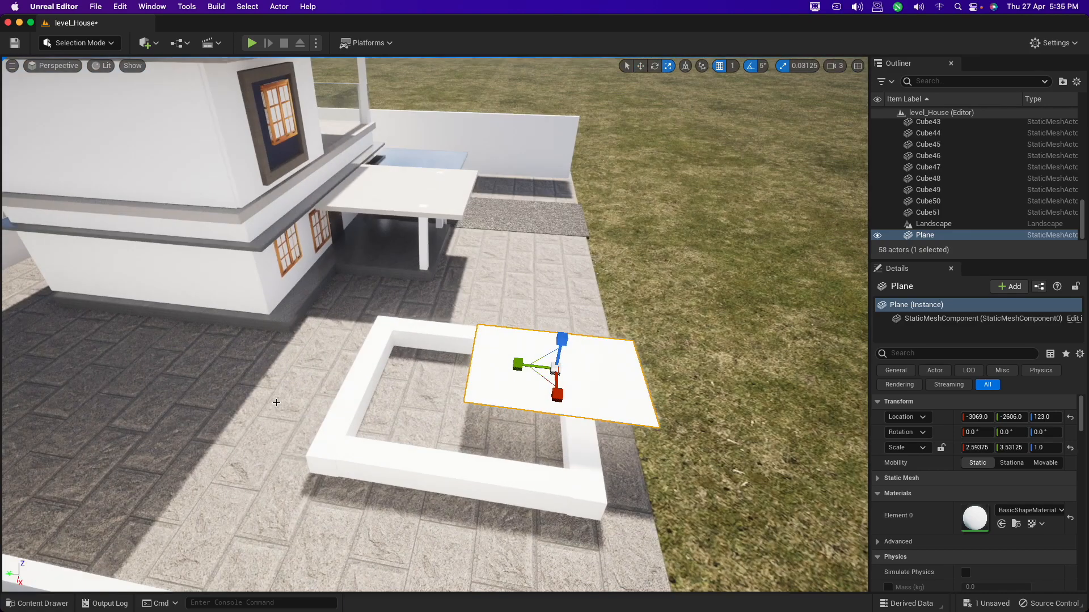
Lower the plane into the enclosure at Y -2435, Z 12 and stretch its Y scale to 4.59375.
key(w)
drag(557, 343, 408, 394)
key(space)
key(space)
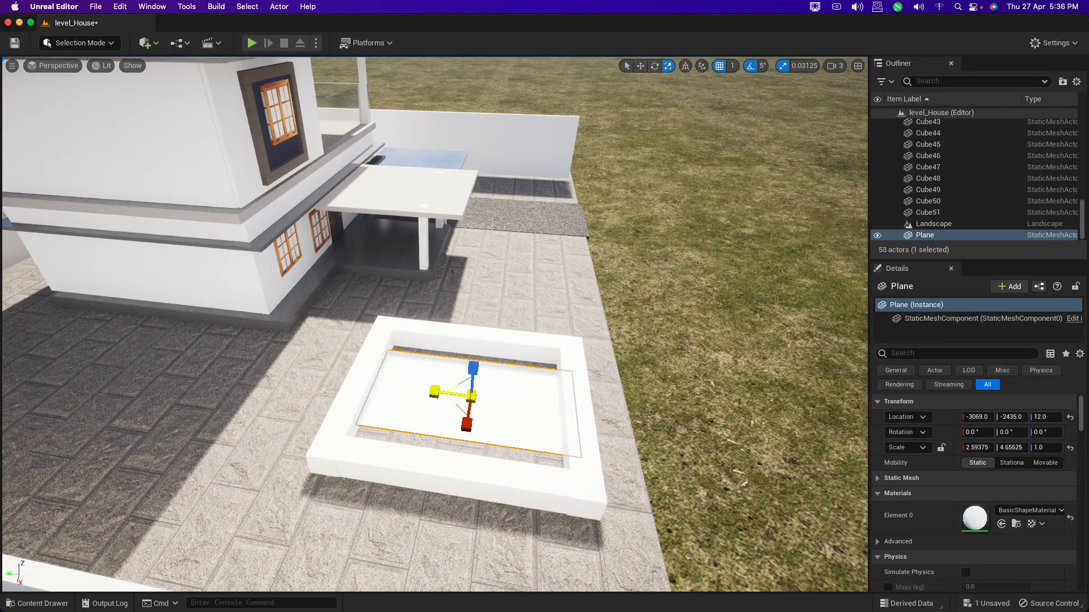
key(space)
key(space)
key(space)
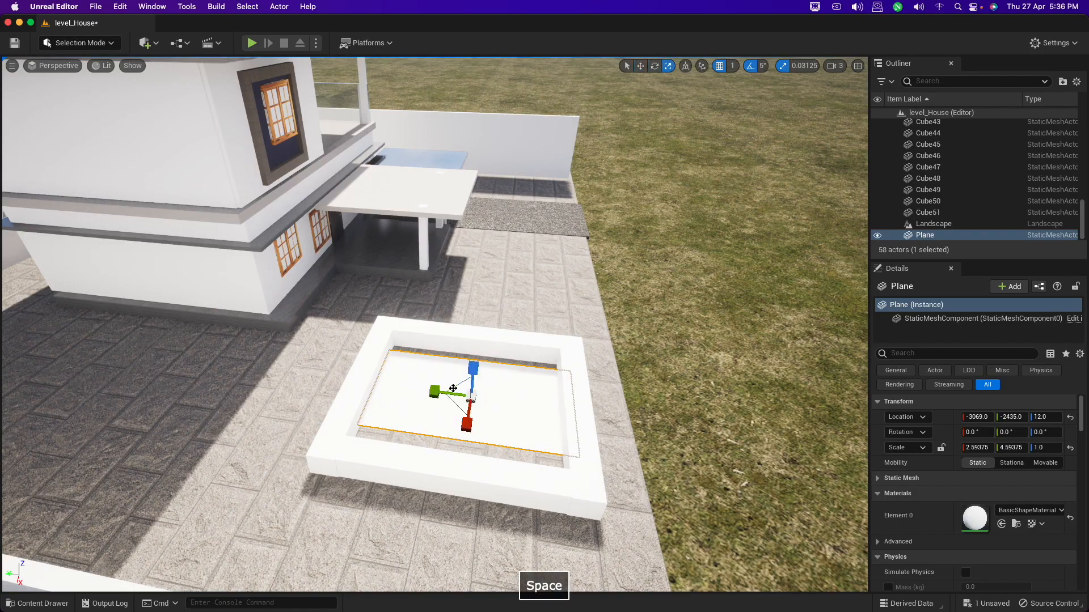
Widen the plane to an X scale of 3.78125 and shift it to Y -2426 so it fills the enclosure.
drag(467, 423, 464, 449)
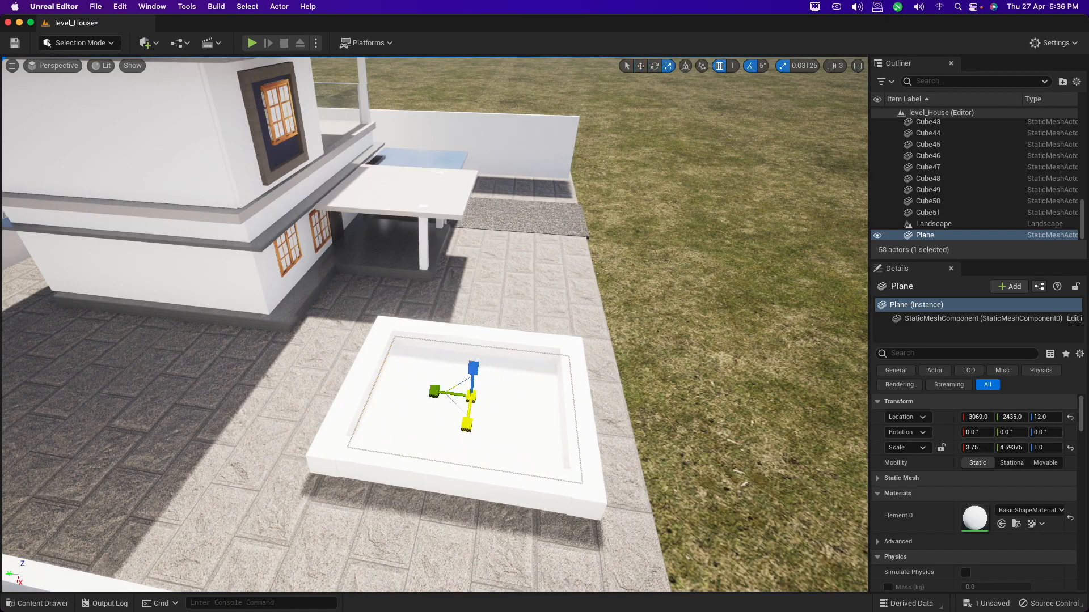
key(space)
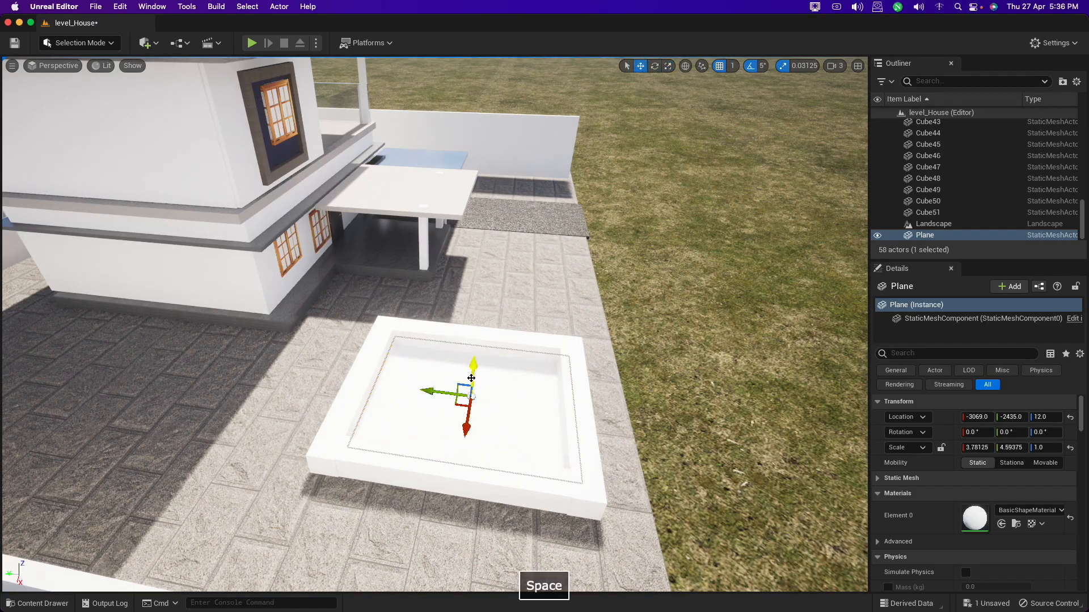
drag(471, 378, 436, 394)
Search the project content for "water" and apply the M_ocean_shader_new material to the plane.
key(ctrl+space)
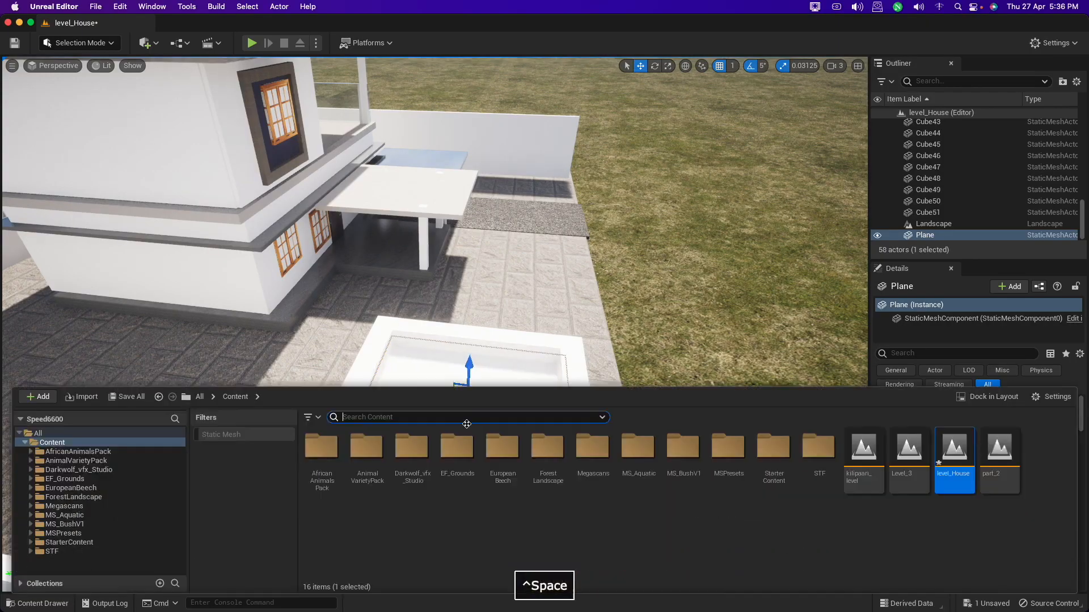
text(water)
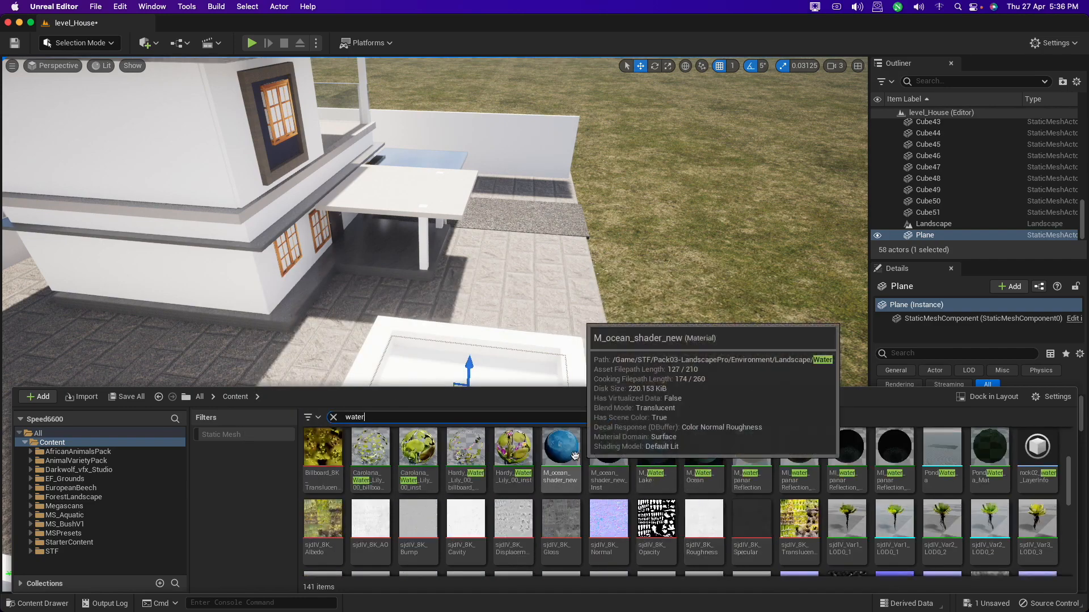
drag(567, 452, 497, 373)
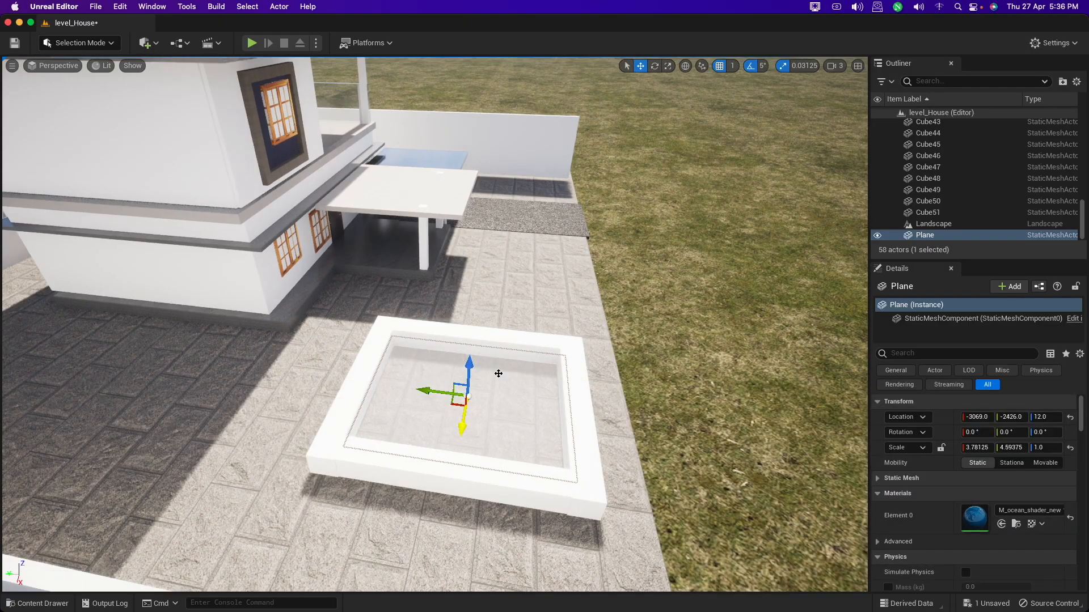
Shift the plane to X -3052 to centre it between the enclosure's side blocks.
click(480, 526)
alt+drag(422, 354, 332, 375)
click(331, 376)
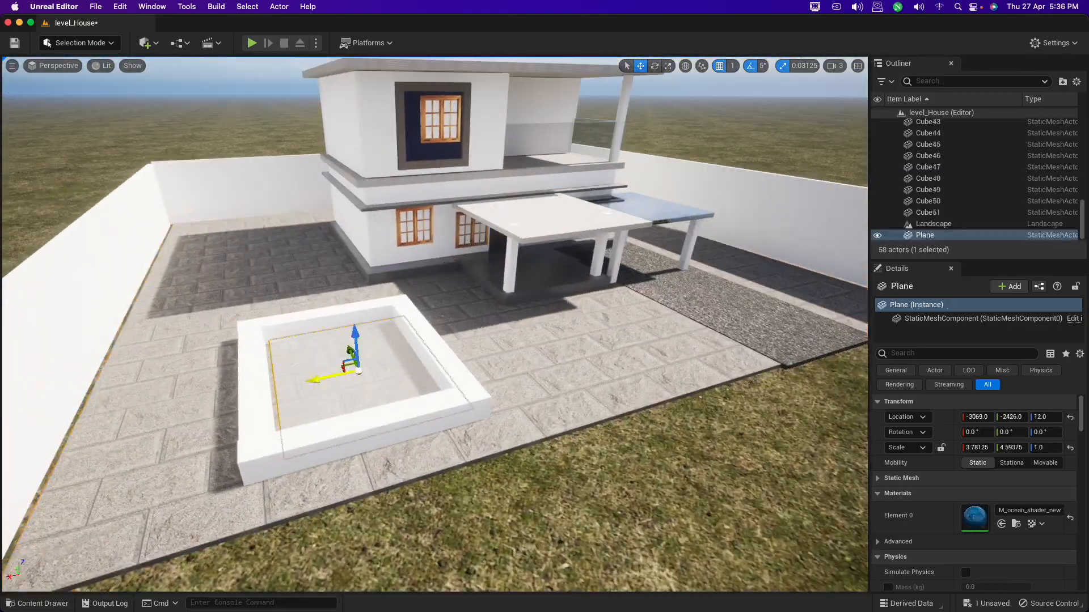
click(651, 459)
mouse_move(651, 458)
alt+mouse_down()
mouse_move(754, 482)
mouse_move(675, 479)
mouse_move(651, 458)
alt+mouse_up()
Try a water planar reflection material from the search results on the enclosure's plane.
key(ctrl+space)
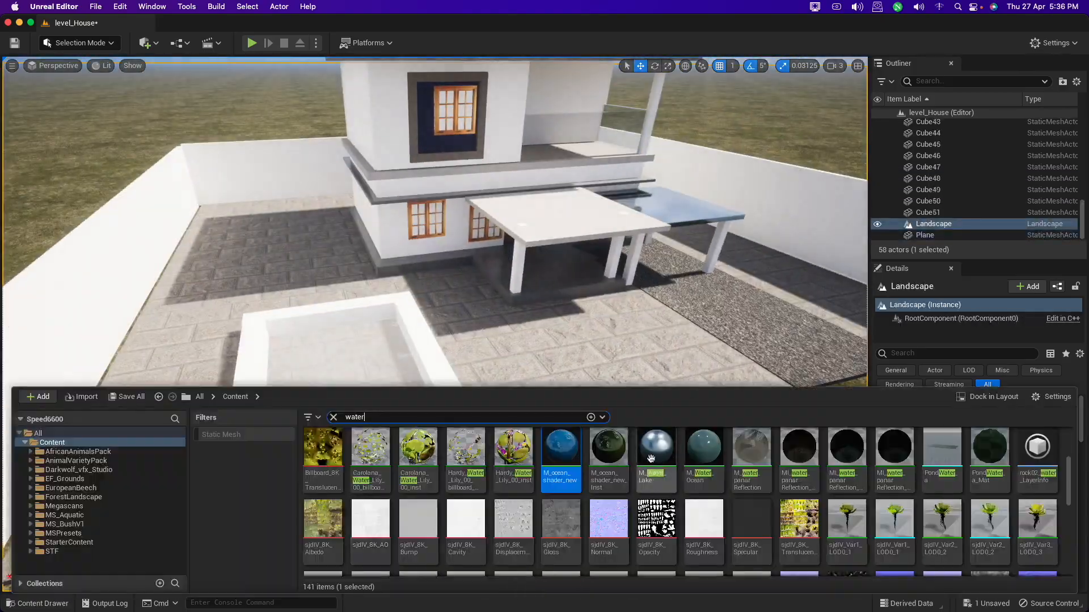
scroll(803, 468, down, 10)
scroll(802, 468, up, 10)
drag(799, 462, 377, 357)
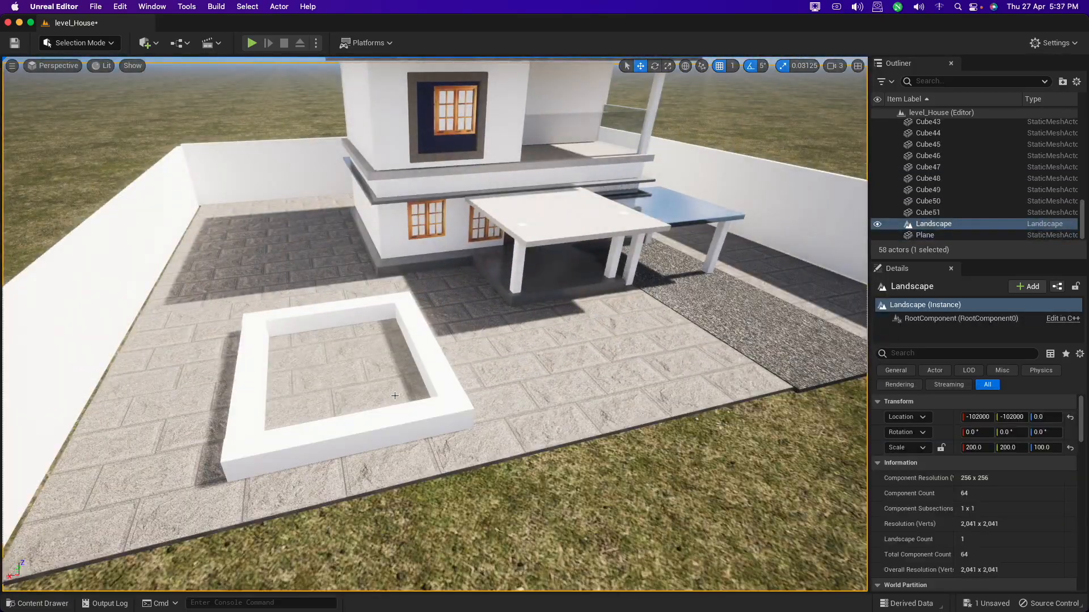
Apply the M_Water_Lake material to the plane inside the enclosure.
key(ctrl+space)
drag(656, 530, 363, 360)
click(606, 329)
alt+drag(606, 329, 573, 340)
click(333, 348)
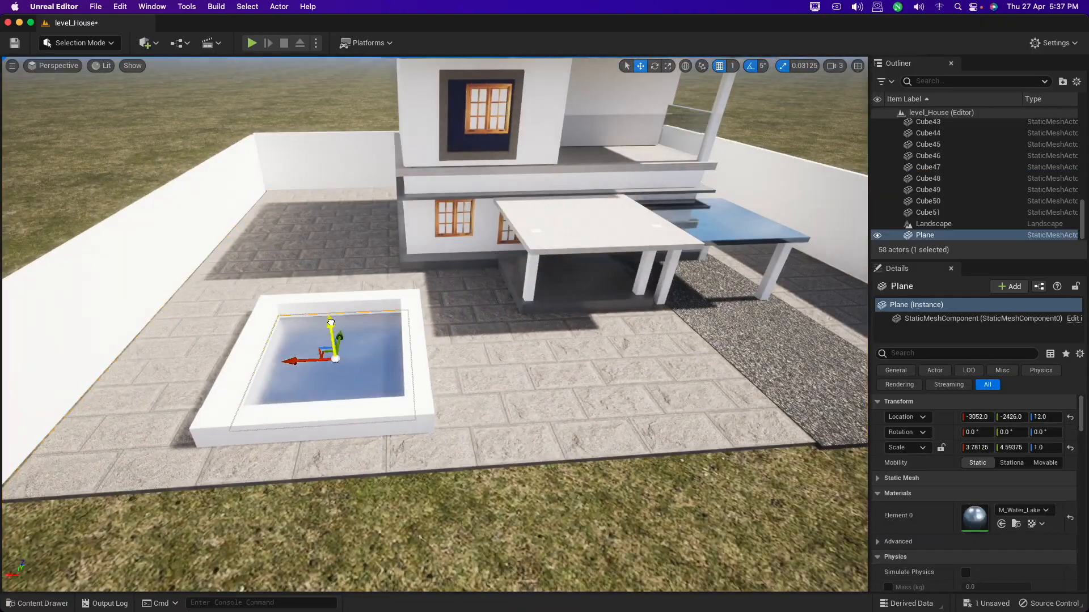
Raise the water plane to Z 27 within the enclosure.
drag(331, 322, 331, 315)
click(567, 488)
mouse_move(567, 488)
alt+mouse_down()
mouse_move(510, 522)
mouse_move(553, 479)
alt+mouse_up()
Duplicate the water plane upward to Z 124 and reset the copy's material to the default WorldGridMaterial.
click(347, 368)
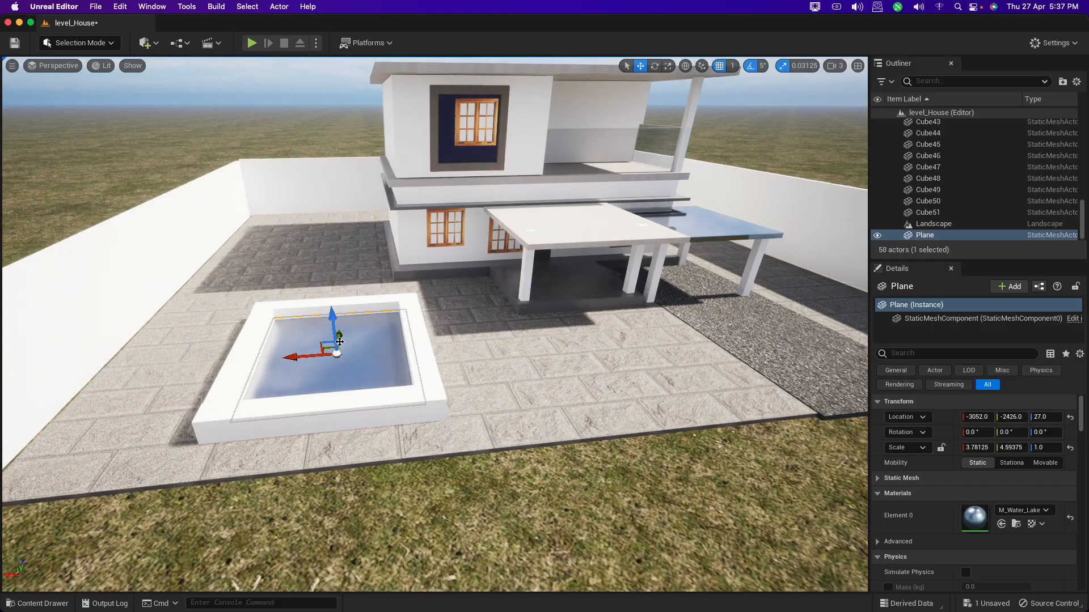
alt+drag(332, 315, 361, 345)
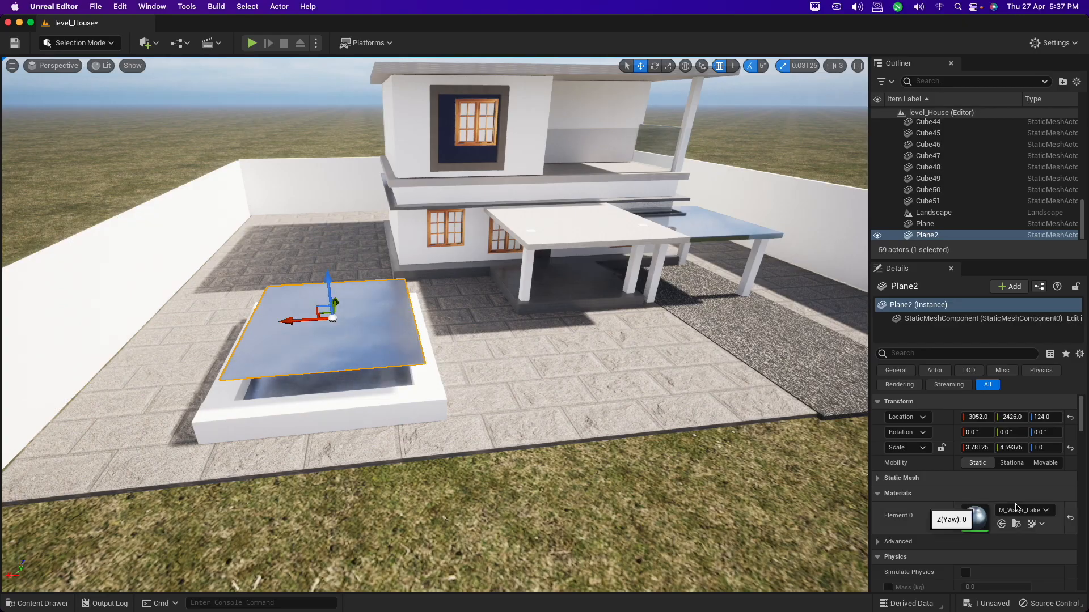
click(1071, 519)
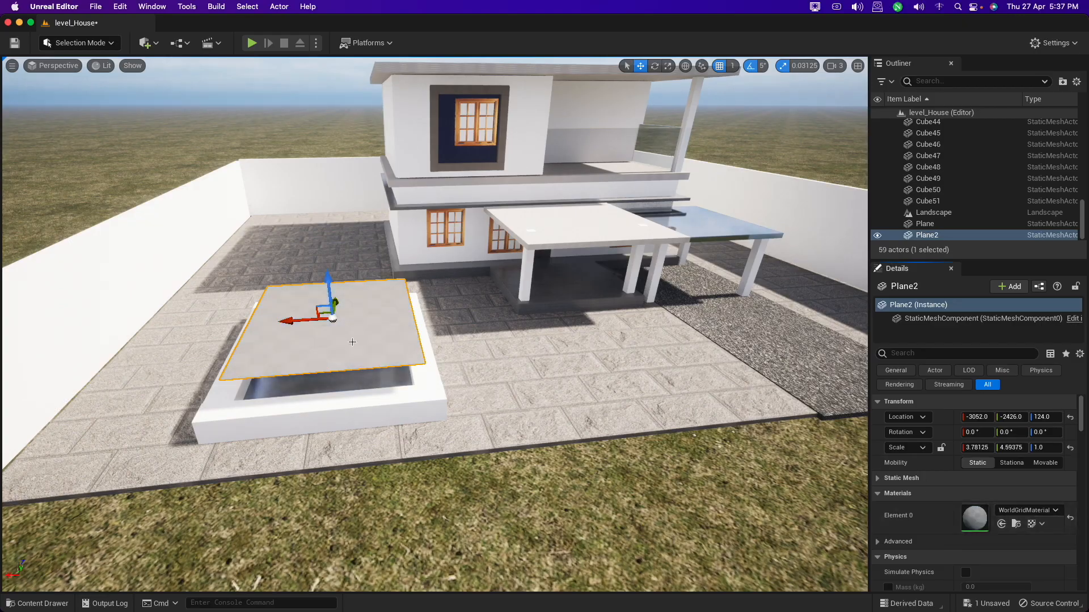
Clear the content search and create a new material named m_blue in the Darkwolf_vfx_Studio folder.
key(ctrl+space)
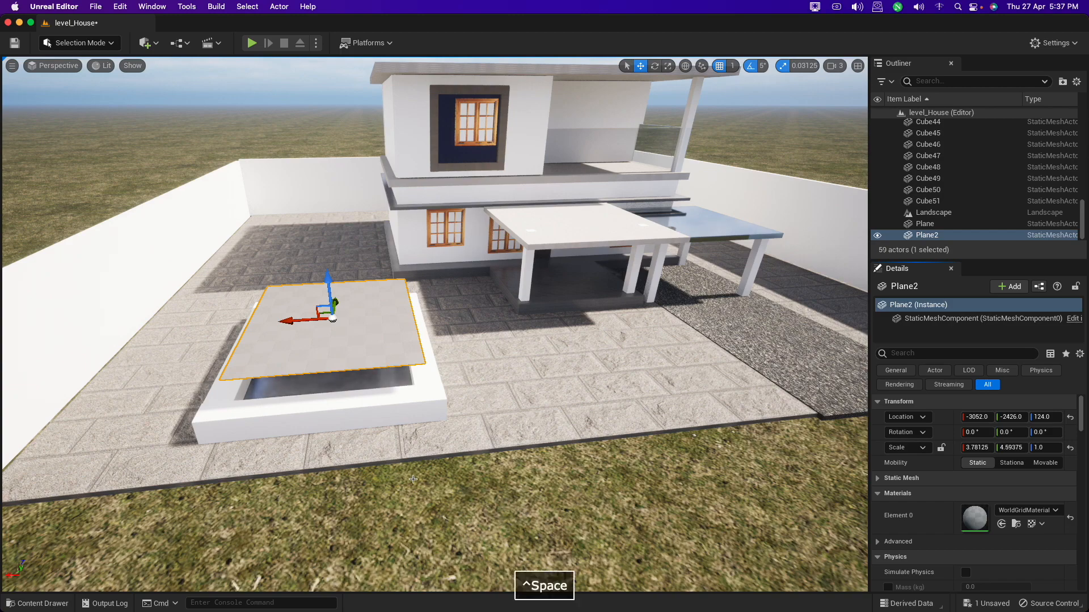
click(38, 433)
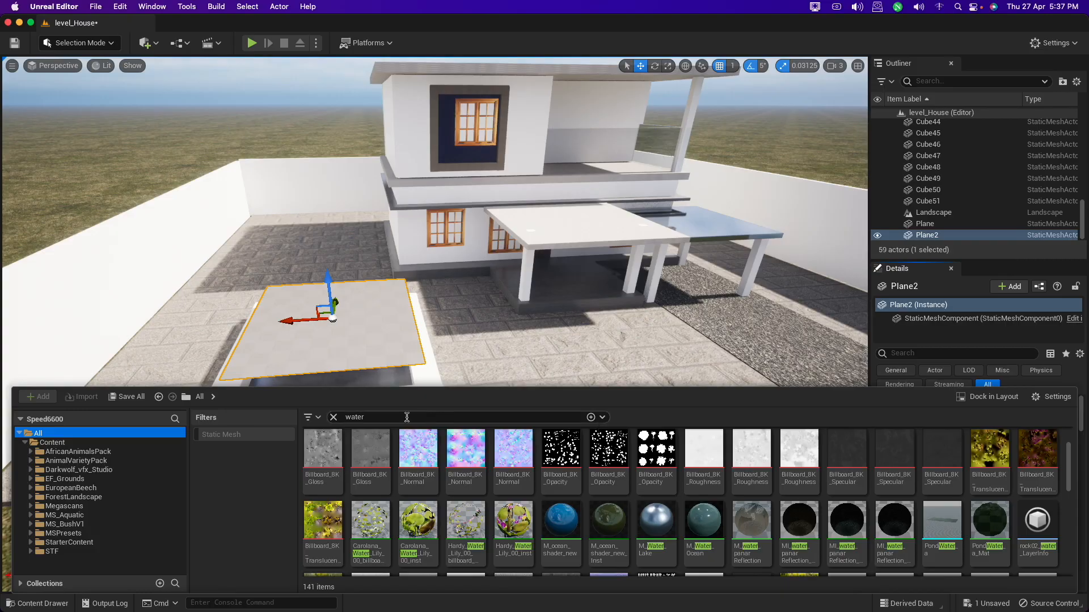
click(333, 418)
click(52, 442)
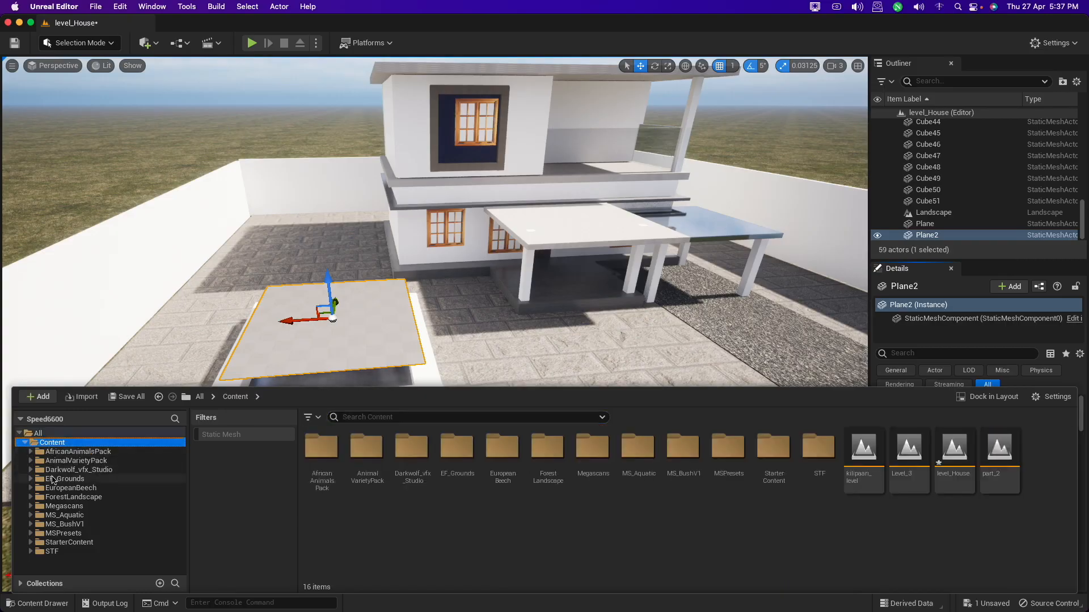
click(51, 470)
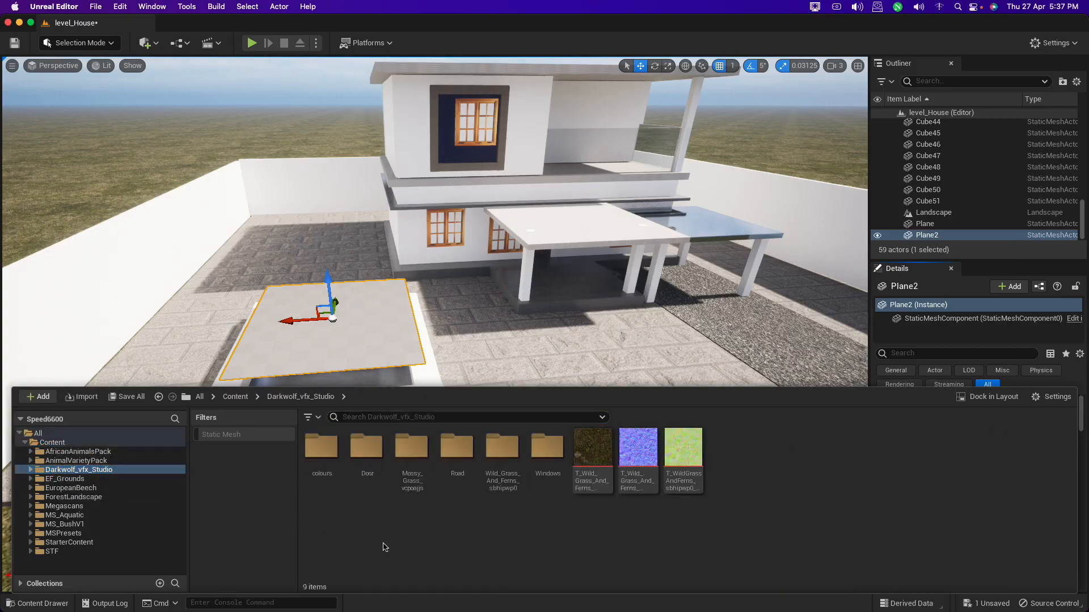
right_click(383, 547)
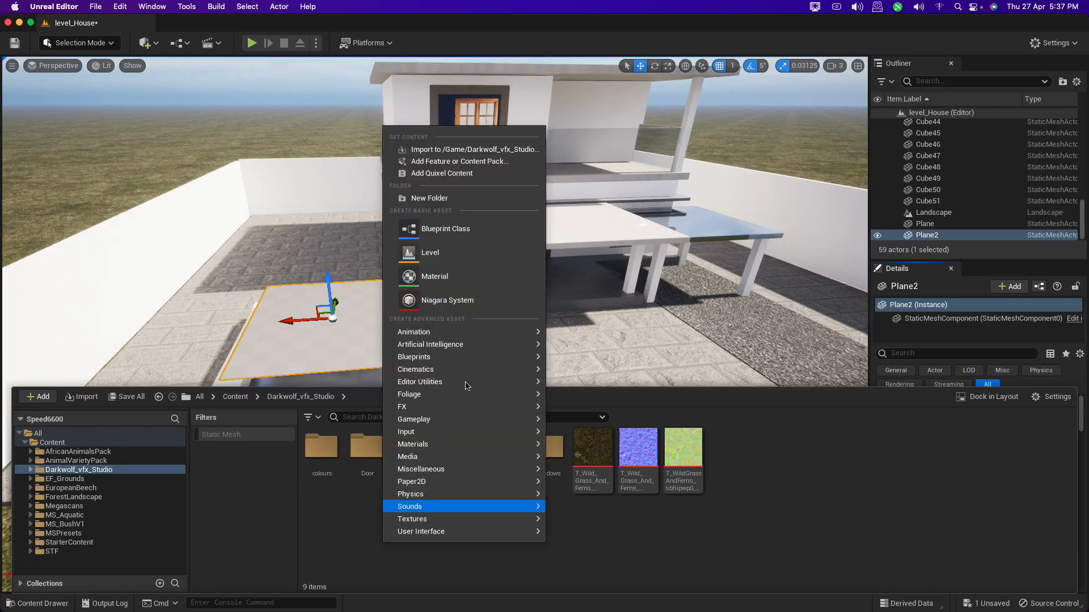
click(451, 277)
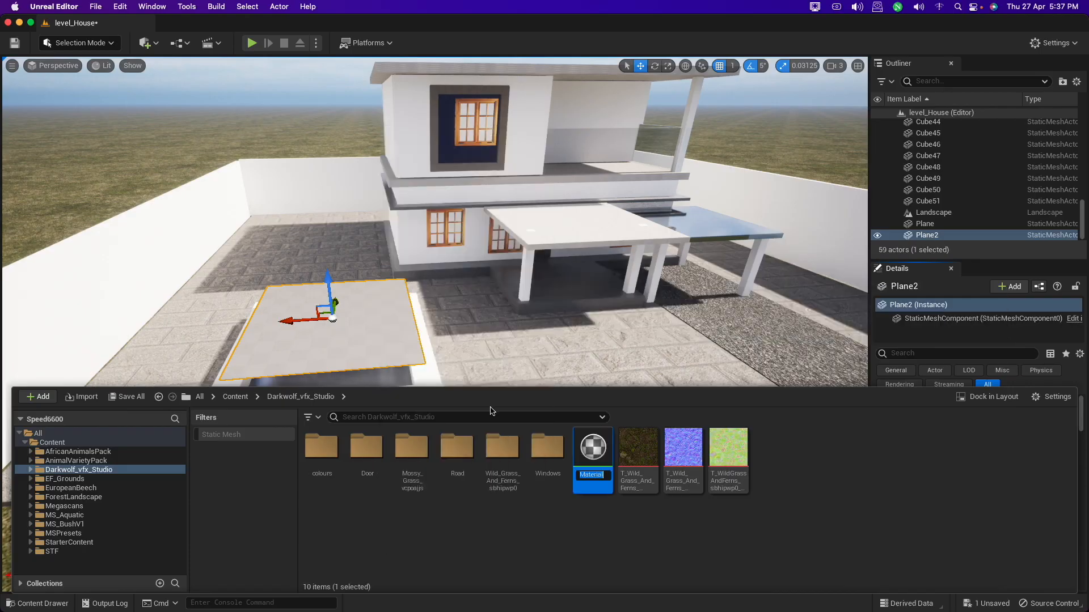
text(m_blue)
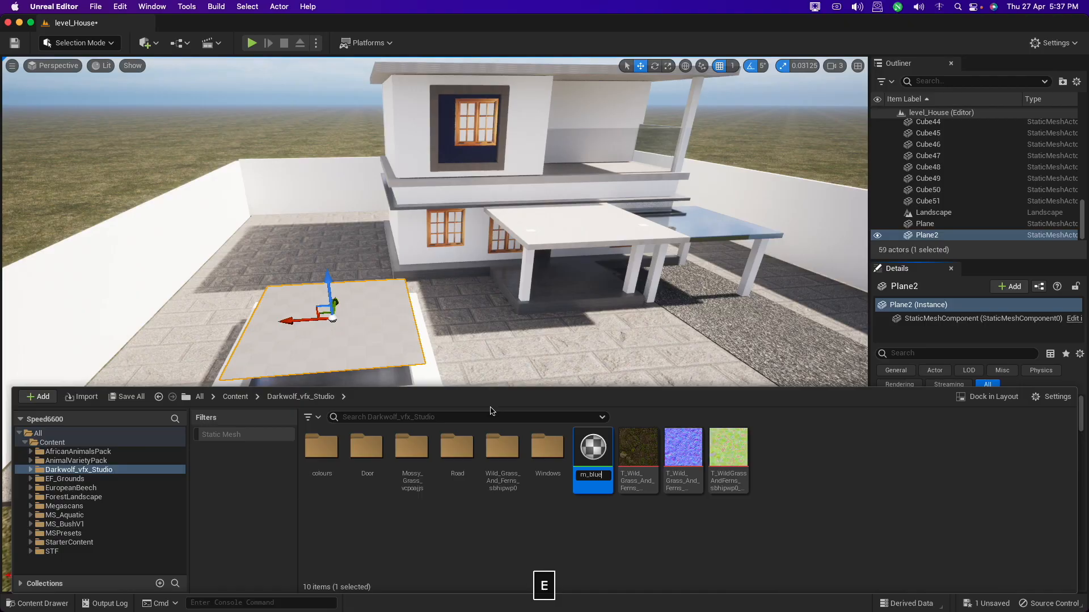
key(Return)
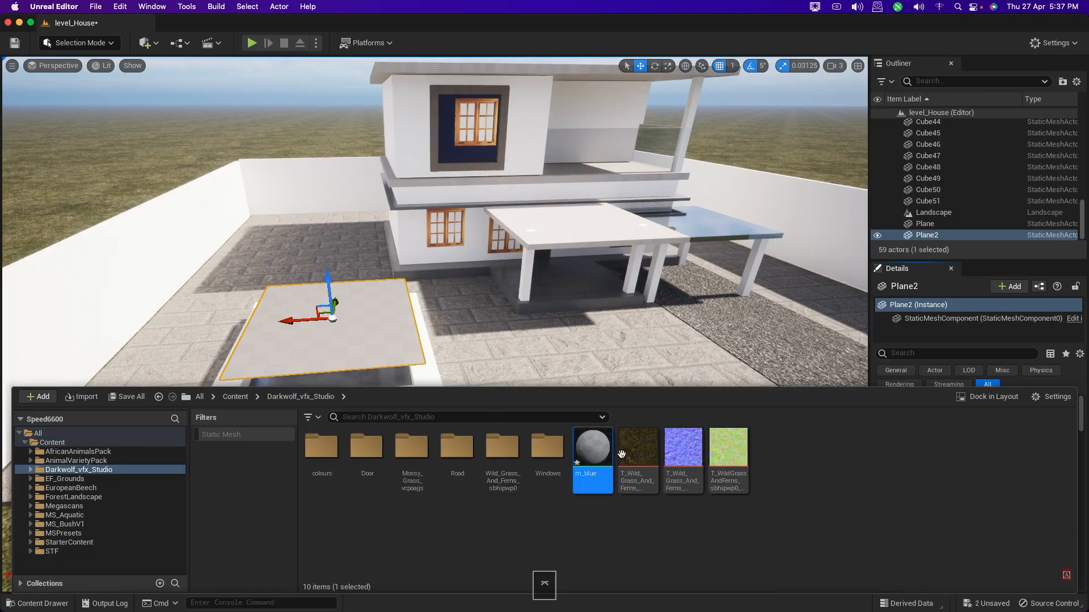
Open the m_blue material for editing and add a Constant4Vector node beside its main node.
double_click(596, 459)
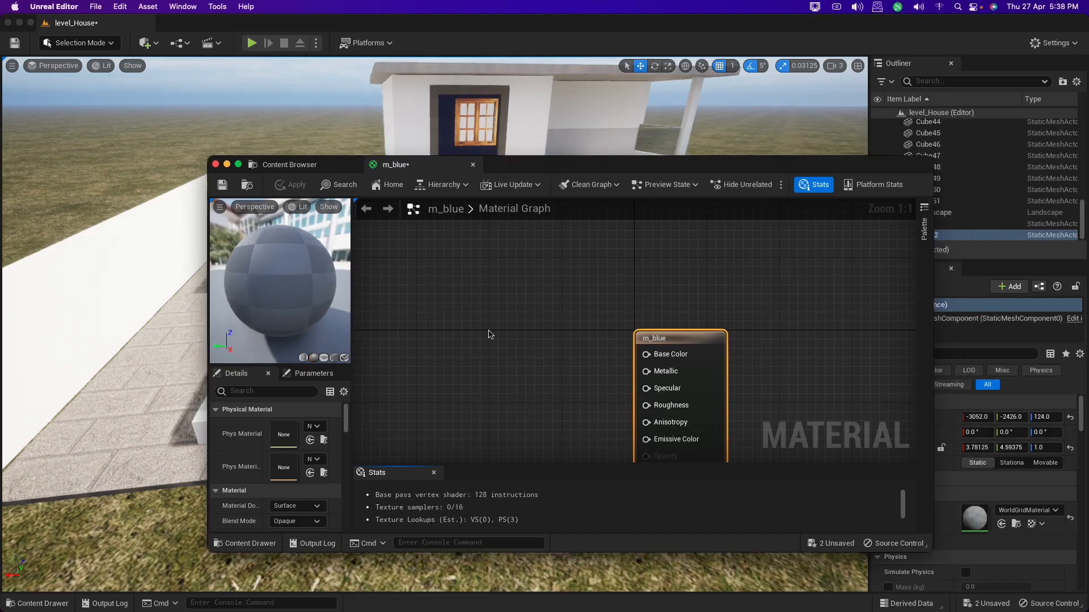
key(4)
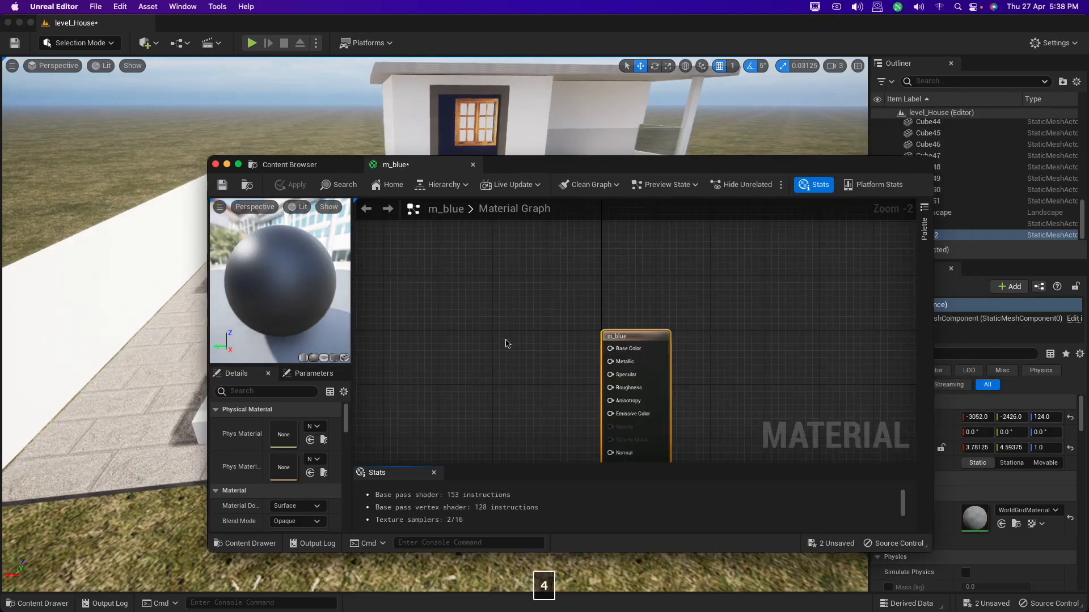
click(508, 343)
click(501, 349)
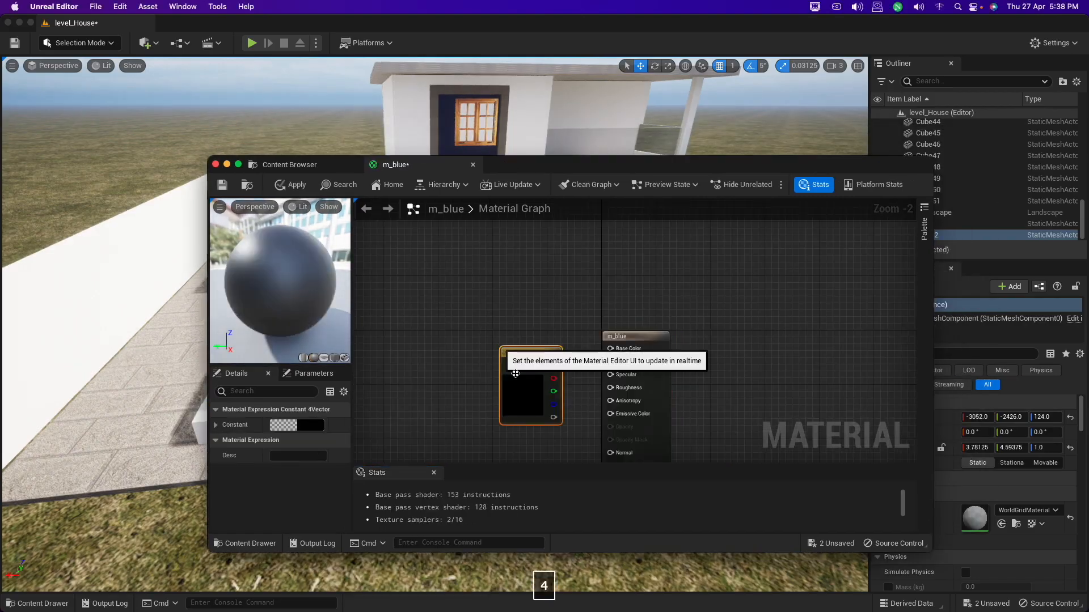
drag(538, 354, 519, 332)
Set the Constant4Vector node's colour to a light blue of about R 0.116, G 0.437, B 0.661.
double_click(502, 387)
click(650, 335)
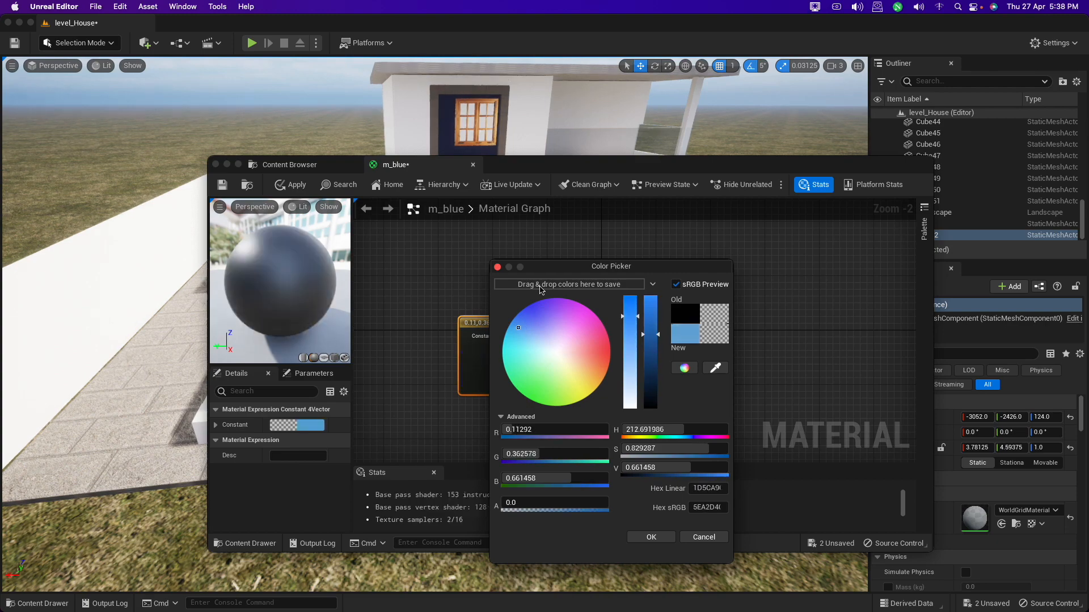
drag(553, 271, 671, 281)
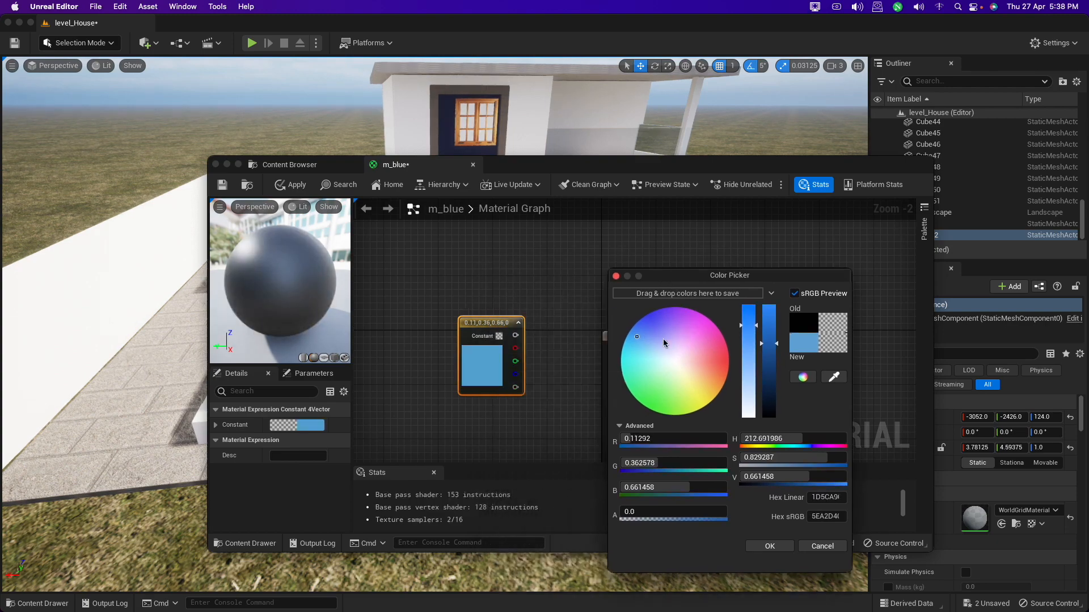
drag(638, 338, 641, 332)
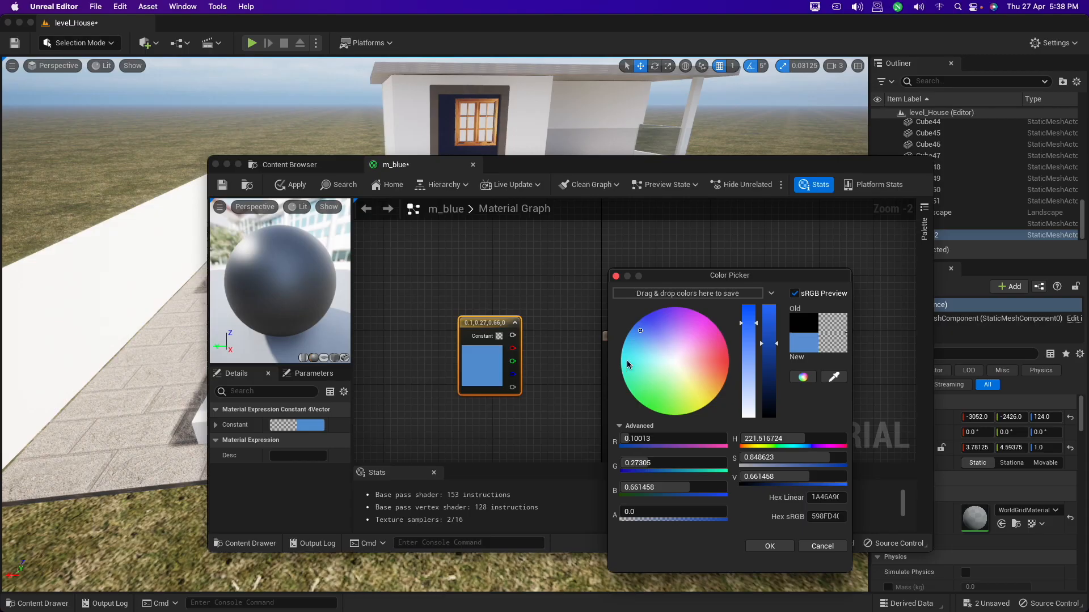
drag(731, 276, 675, 210)
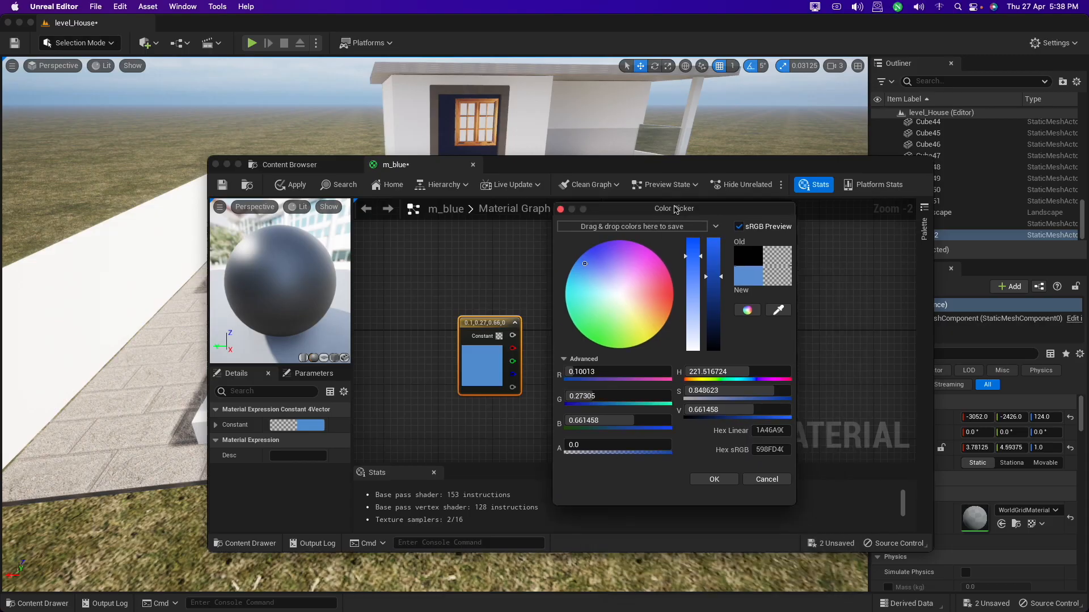
click(588, 263)
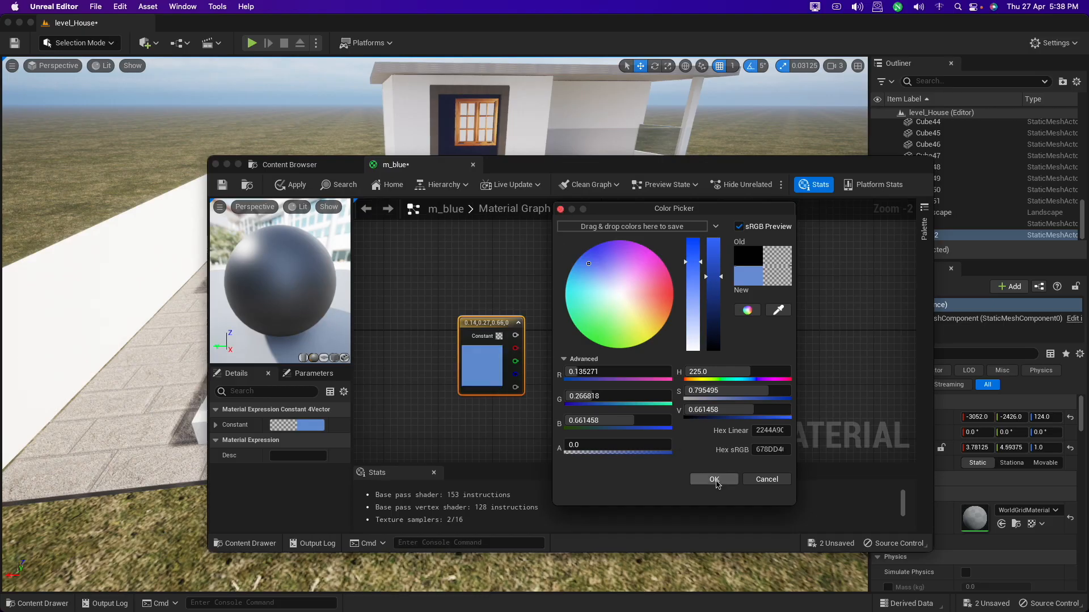
drag(582, 265, 578, 278)
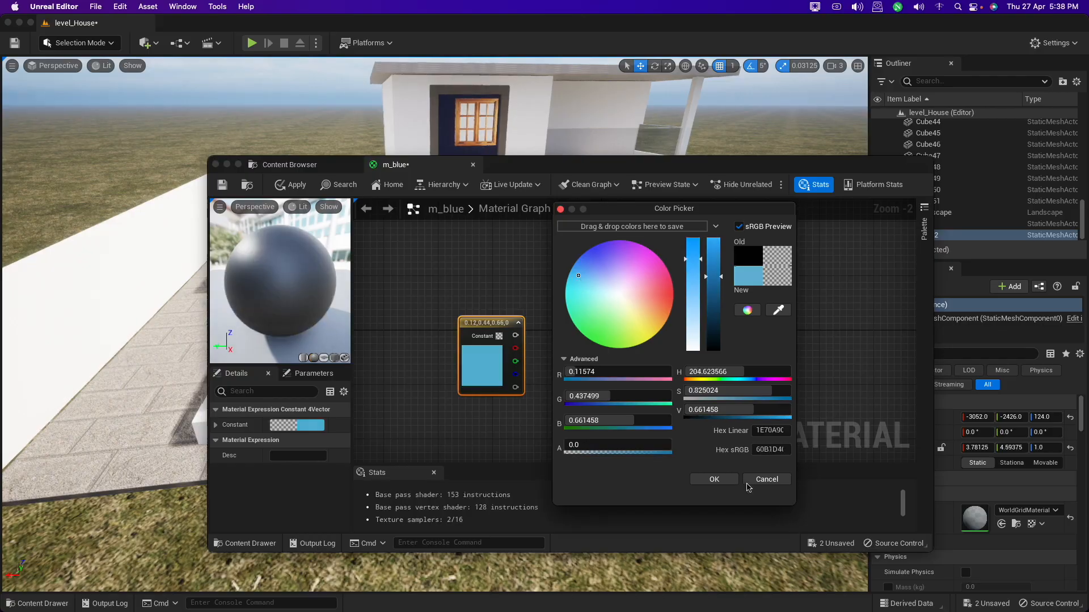
click(714, 479)
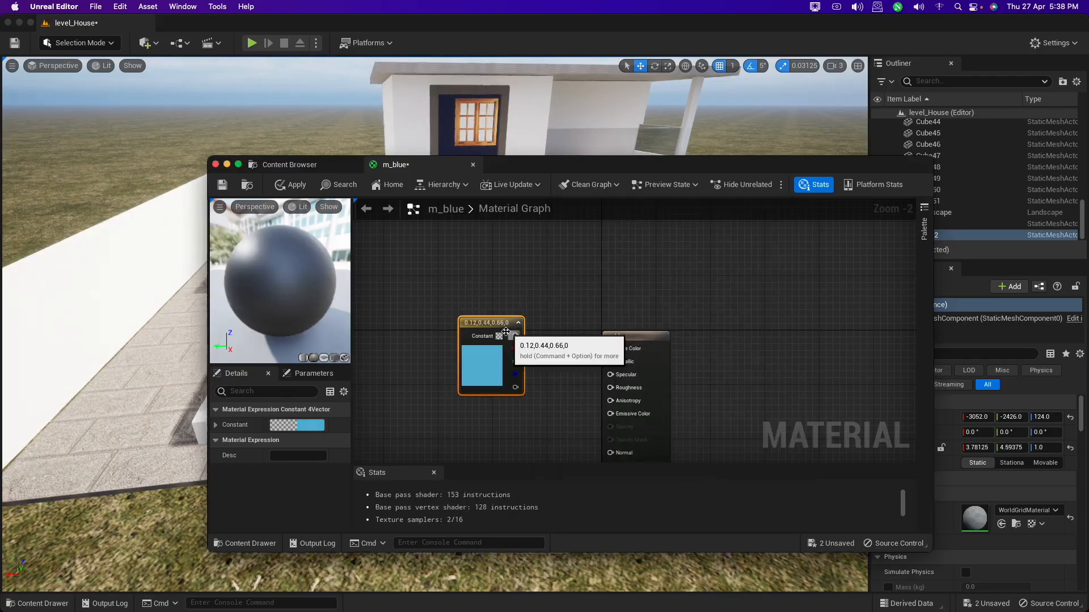
Connect the blue colour node's main output to Base Color of m_blue, and apply and save the material.
drag(515, 335, 604, 349)
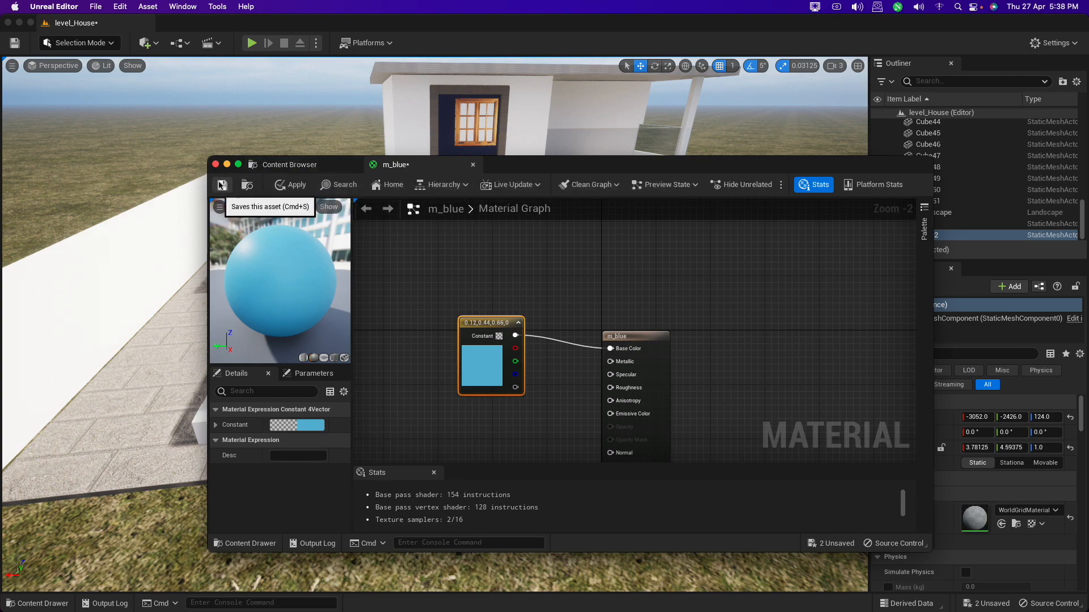
click(276, 182)
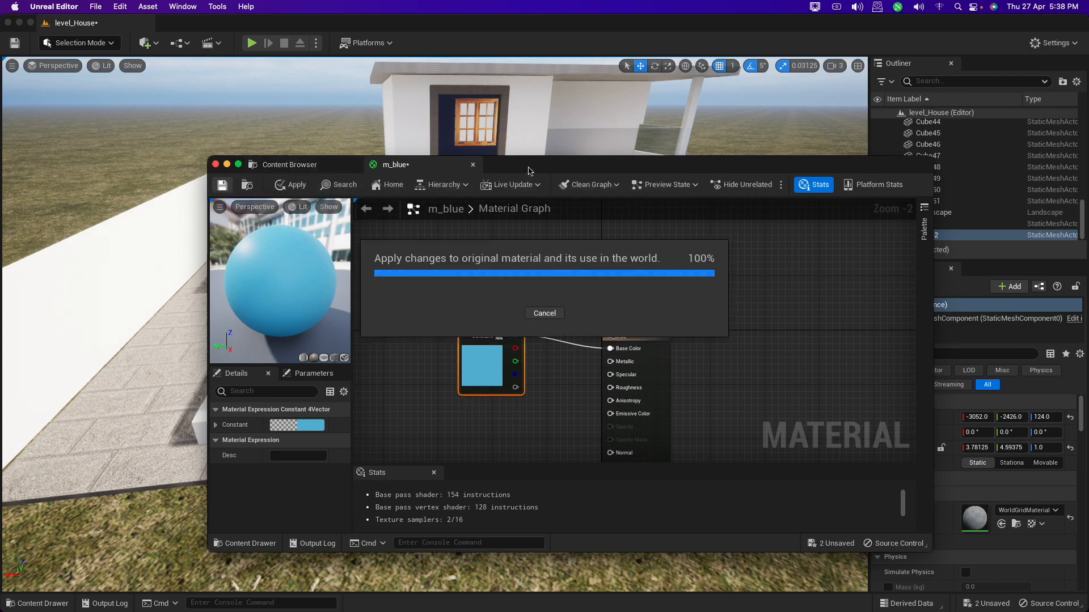
key(super+s)
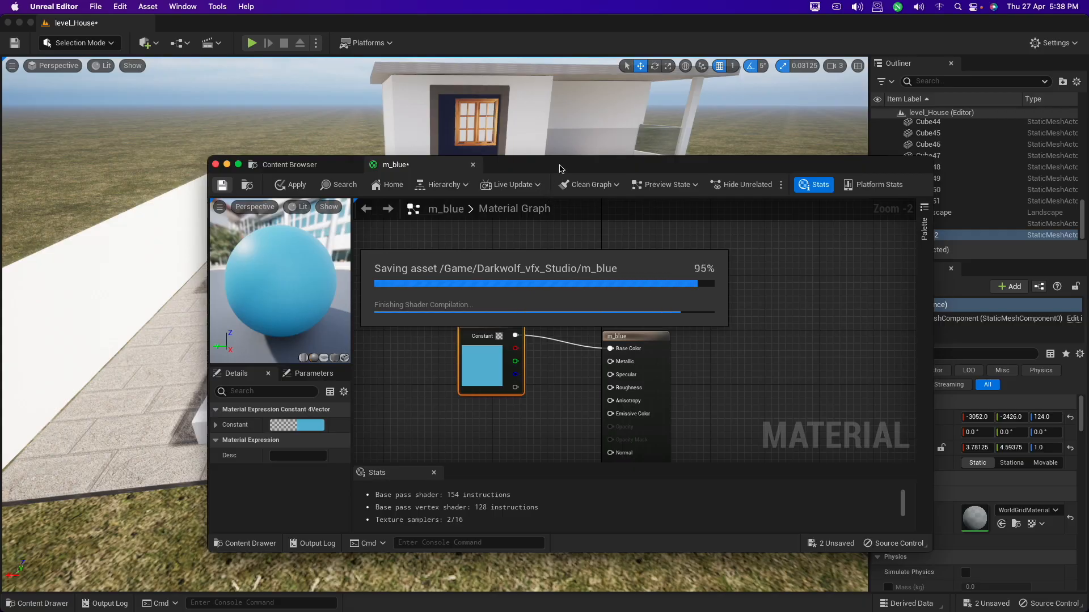
Assign the m_blue material from the Darkwolf_vfx_Studio folder to the upper pool plane and check it in the scene.
click(289, 165)
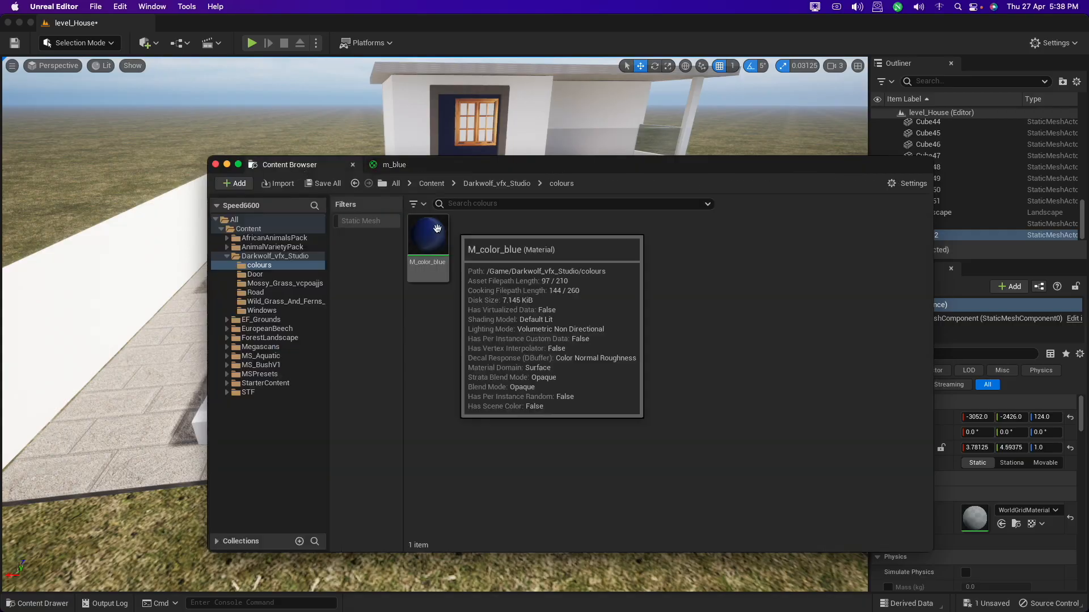
drag(436, 228, 799, 433)
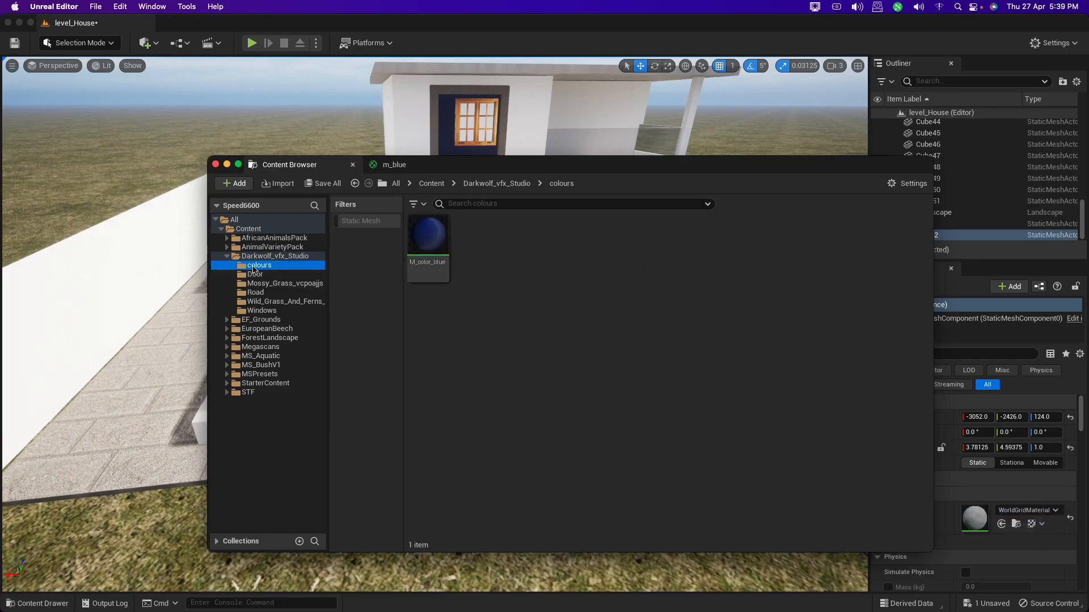
click(267, 257)
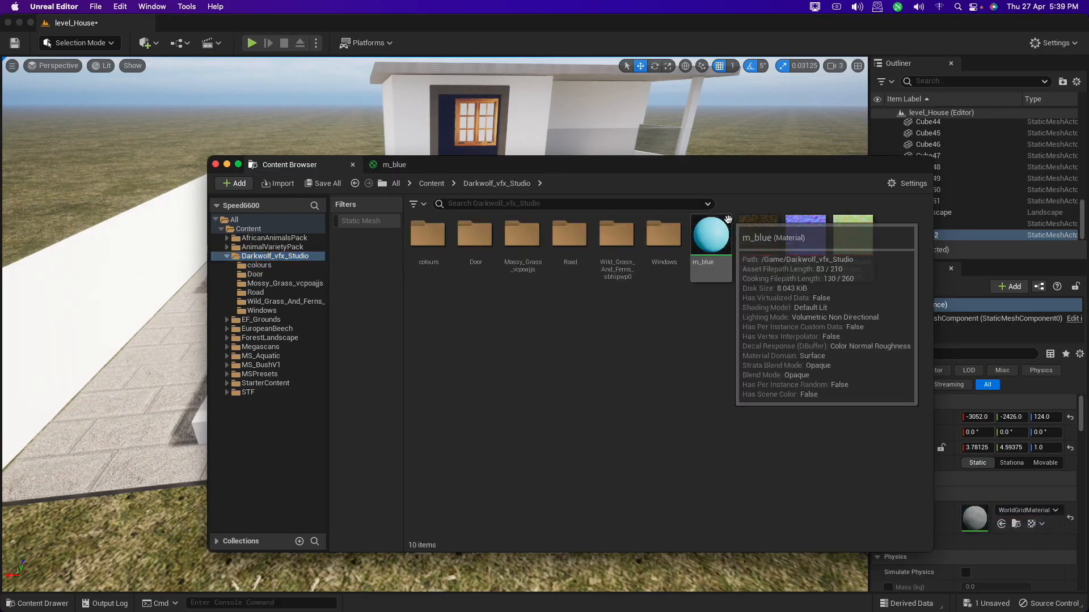
drag(728, 219, 992, 513)
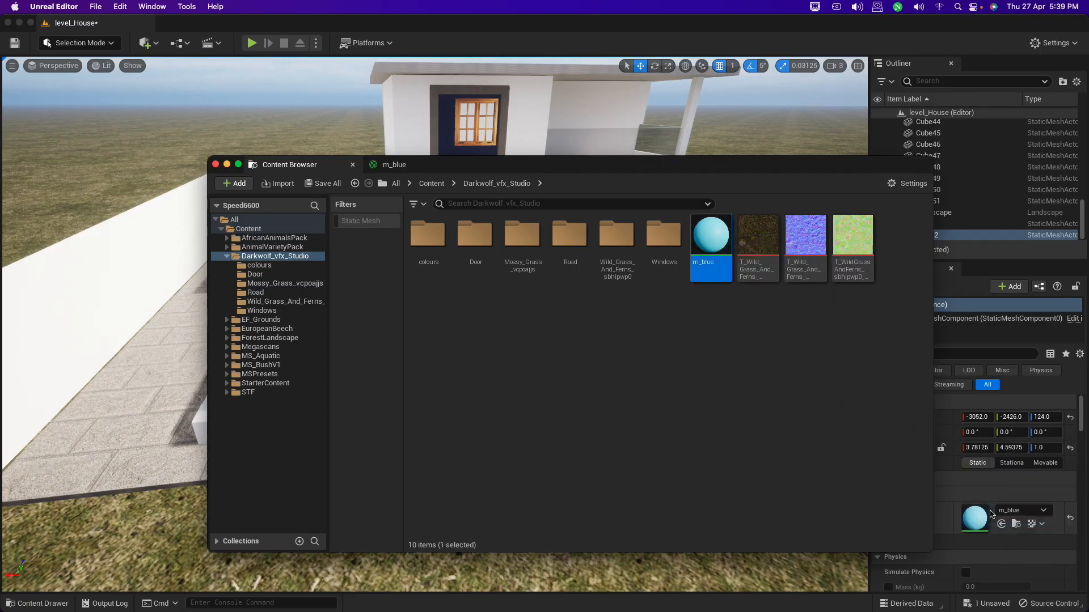
drag(567, 164, 1088, 371)
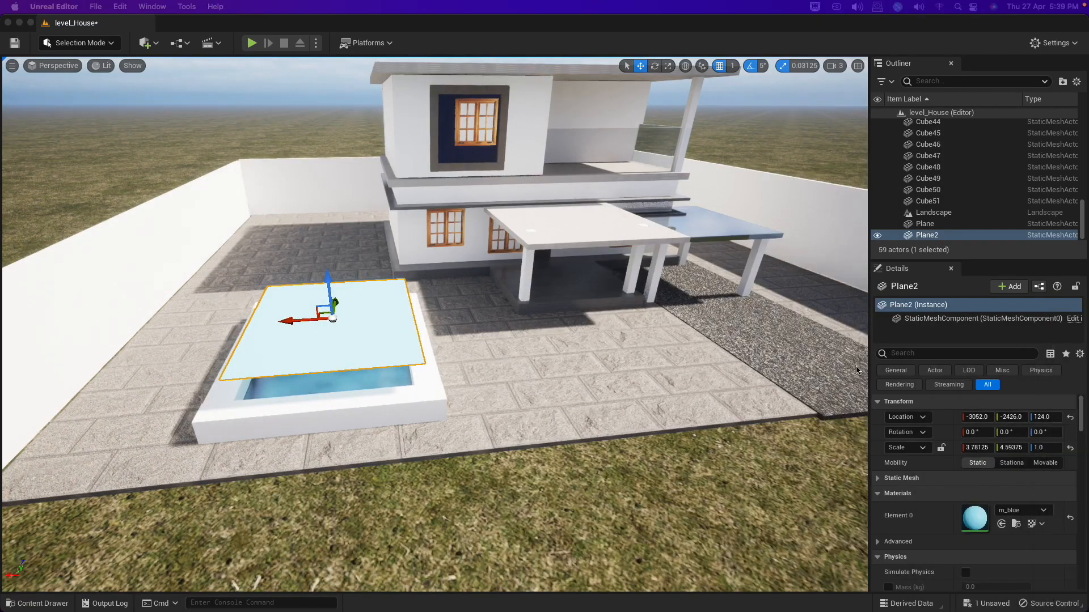
click(353, 351)
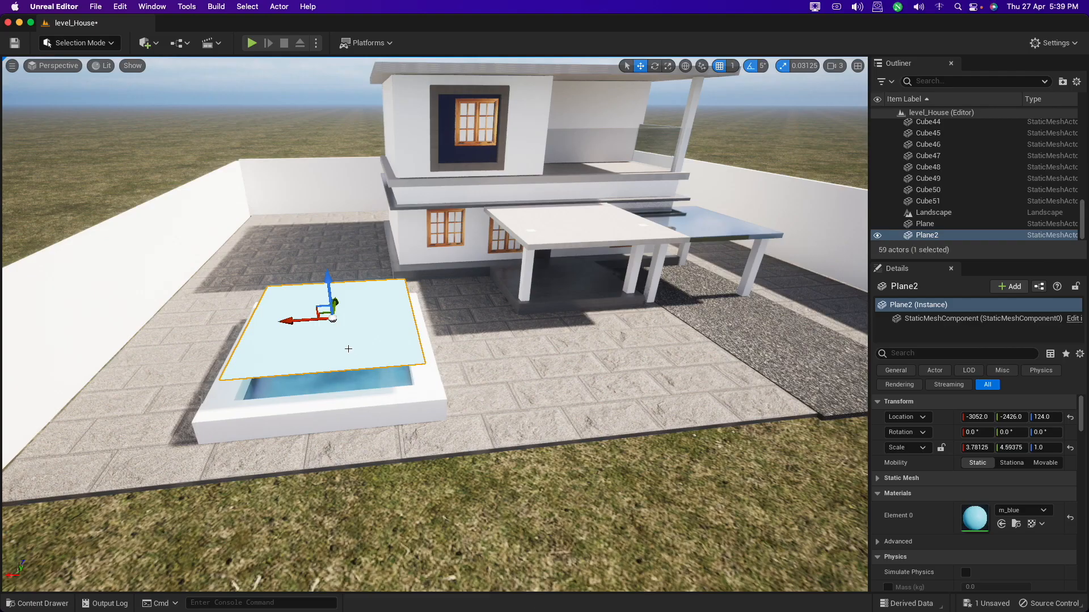
mouse_move(348, 348)
alt+mouse_down()
mouse_move(369, 414)
mouse_move(355, 369)
mouse_move(363, 353)
mouse_move(482, 334)
mouse_move(510, 301)
mouse_move(363, 363)
mouse_move(361, 353)
alt+mouse_up()
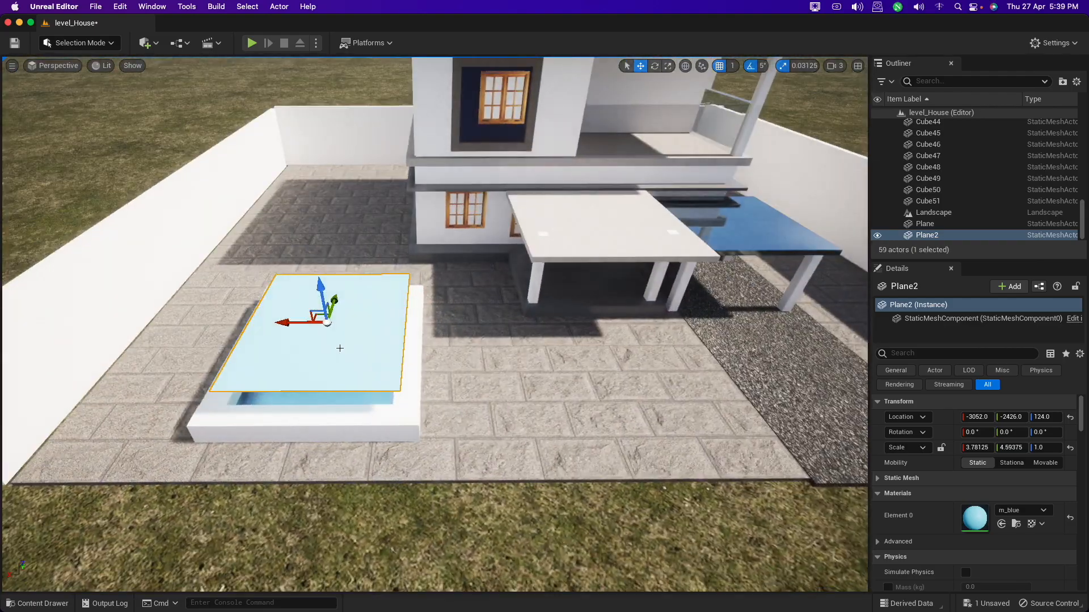
Return to the m_blue material graph, add a Constant node and connect it to Roughness.
drag(1088, 300, 598, 272)
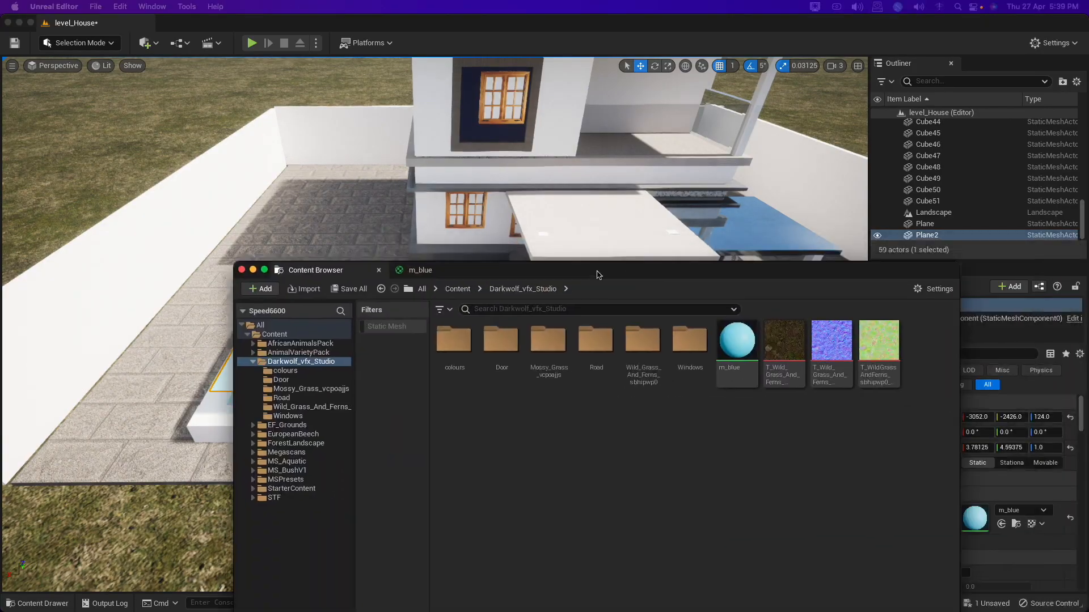
click(459, 272)
scroll(628, 414, down, 1)
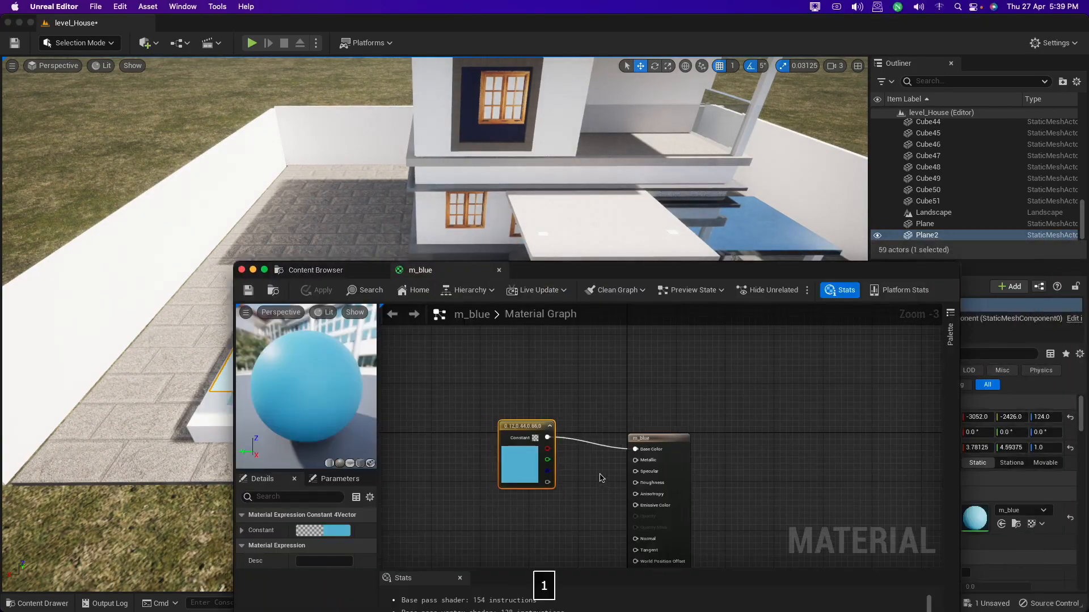
click(602, 478)
click(600, 474)
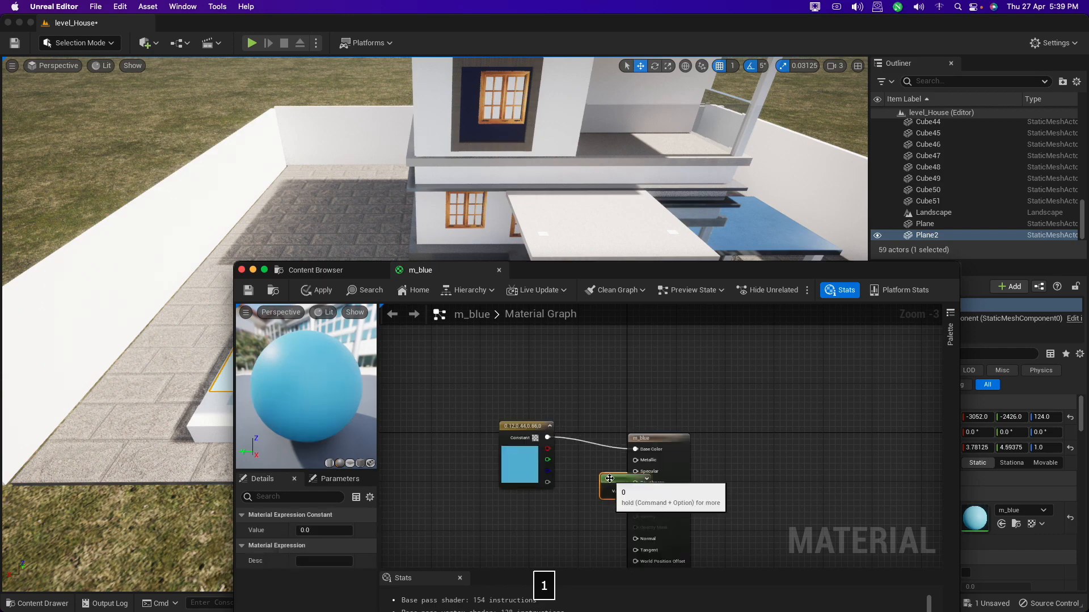
drag(608, 479, 634, 483)
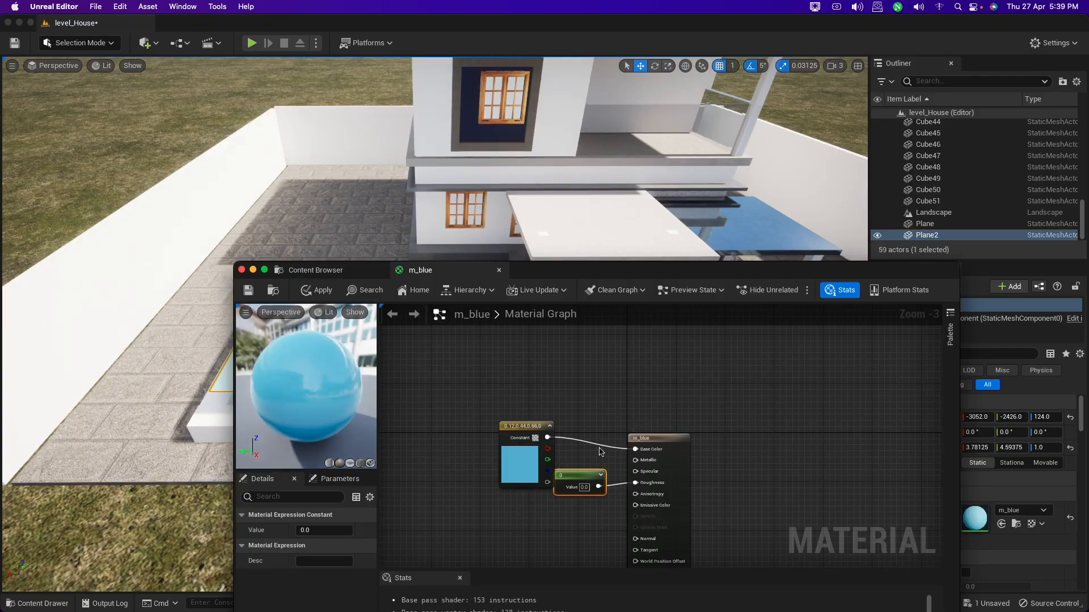
Set the roughness constant to 1 after trying 10, and apply the change to the material used on the pool plane.
click(584, 487)
text(10)
key(Return)
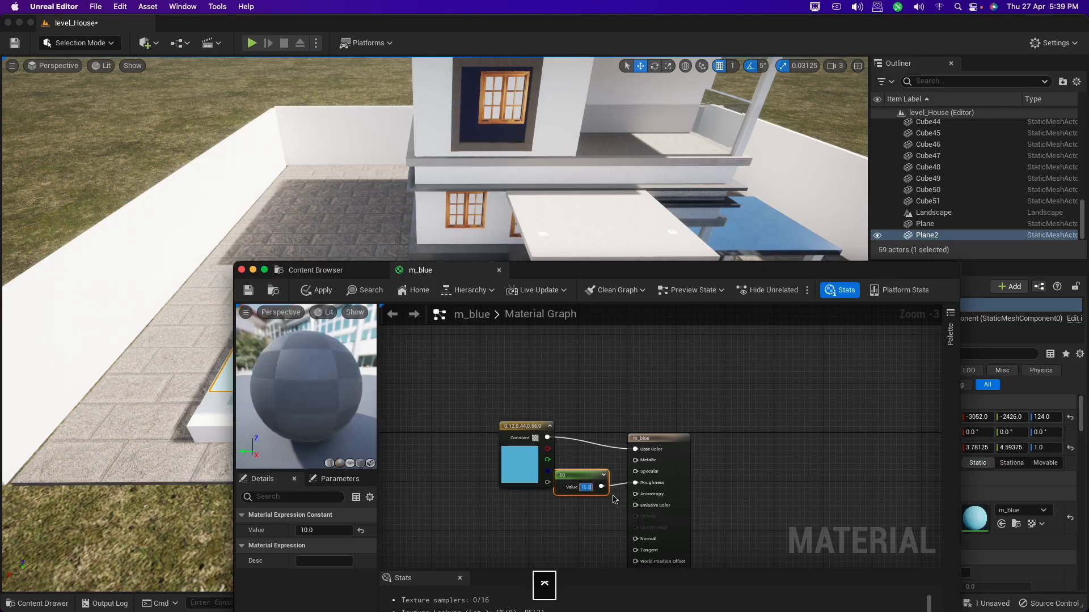
text(1)
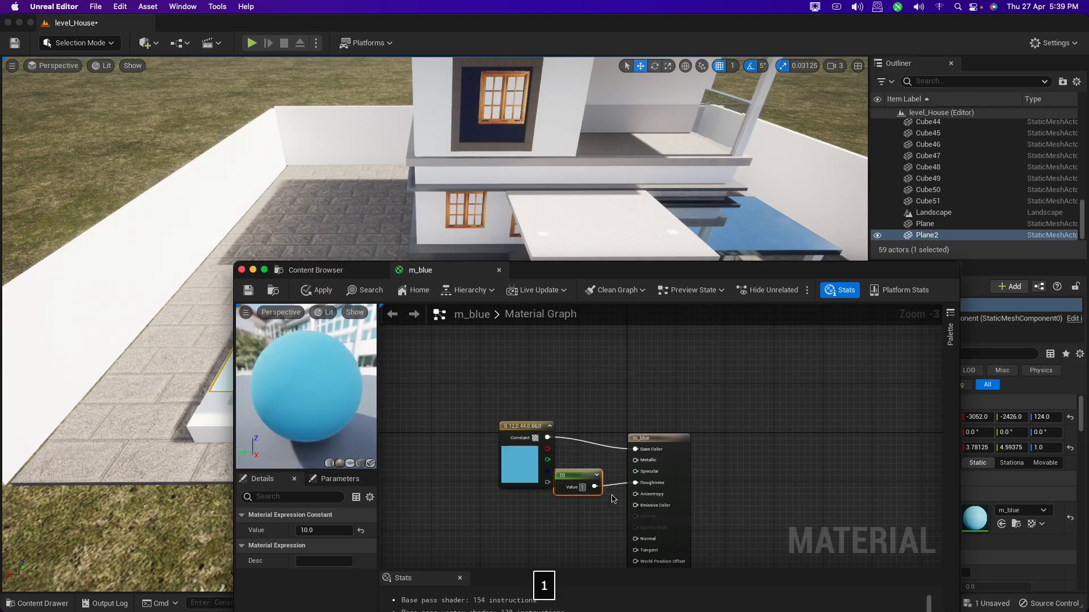
key(Return)
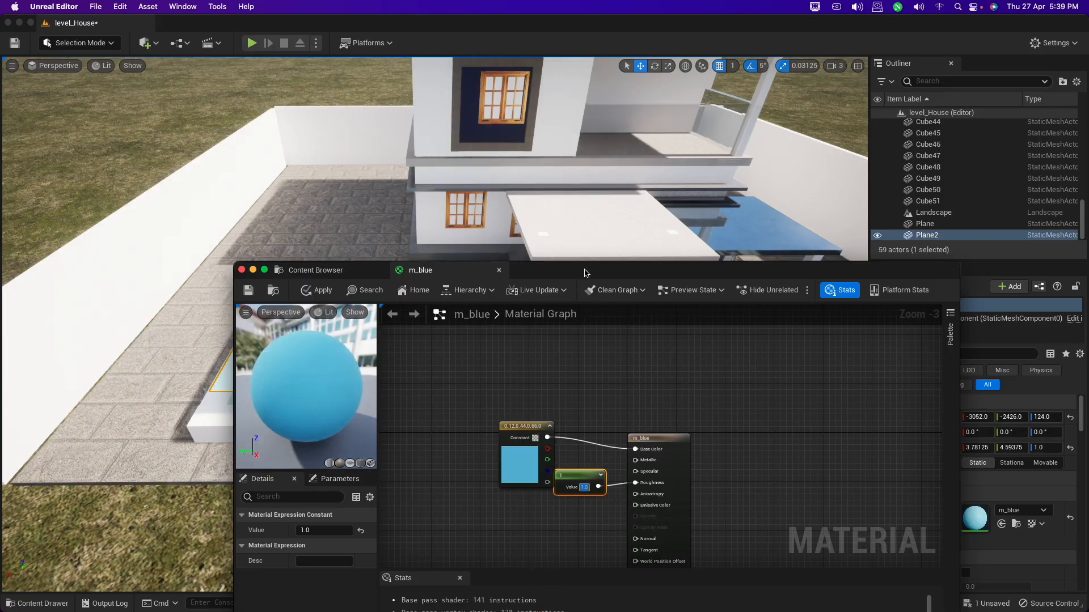
drag(585, 273, 871, 248)
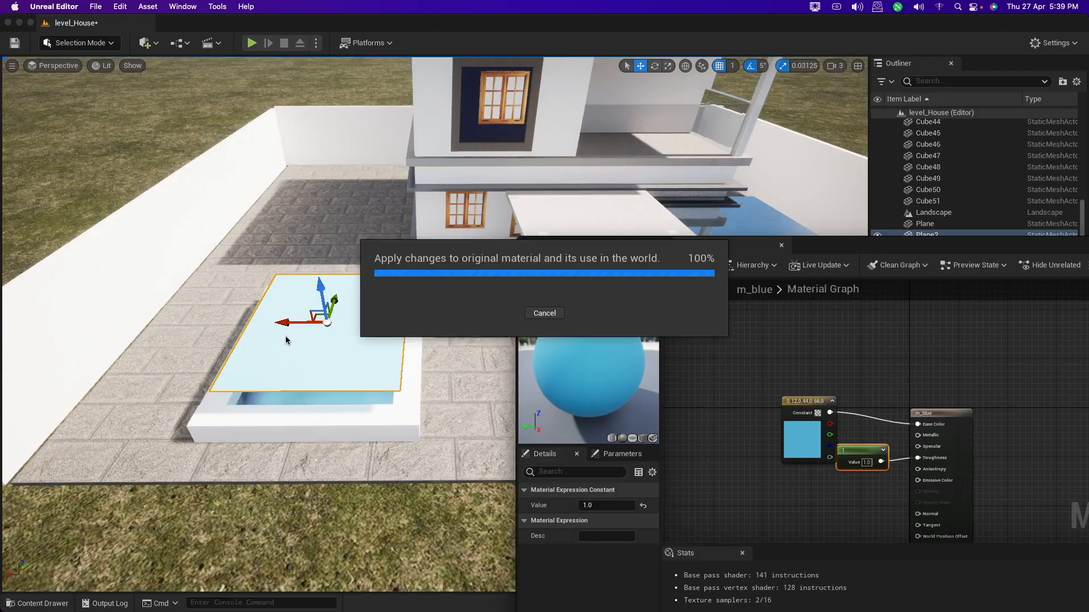
alt+drag(311, 366, 354, 374)
key(ctrl+Up)
Connect the colour node's blue channel output to Metallic of m_blue and apply the material.
click(817, 420)
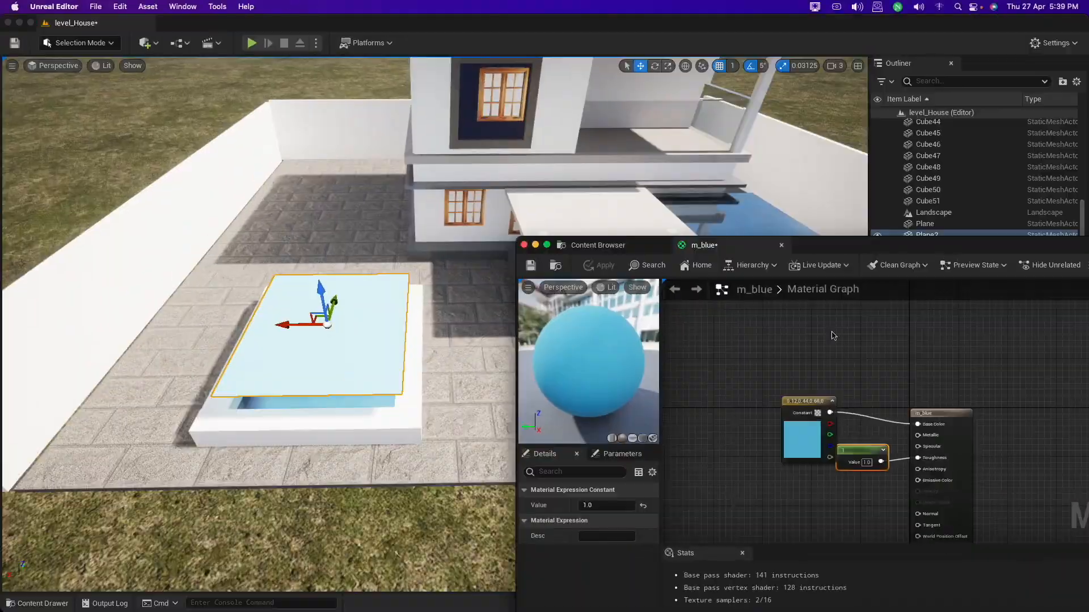
drag(828, 242, 656, 222)
click(653, 418)
drag(657, 425, 748, 415)
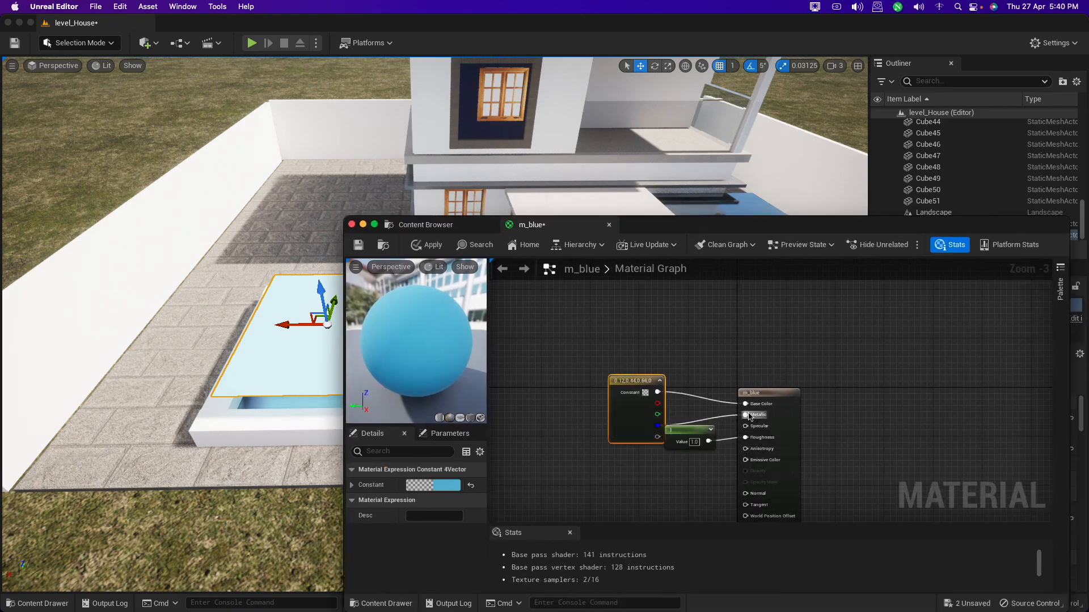
click(425, 247)
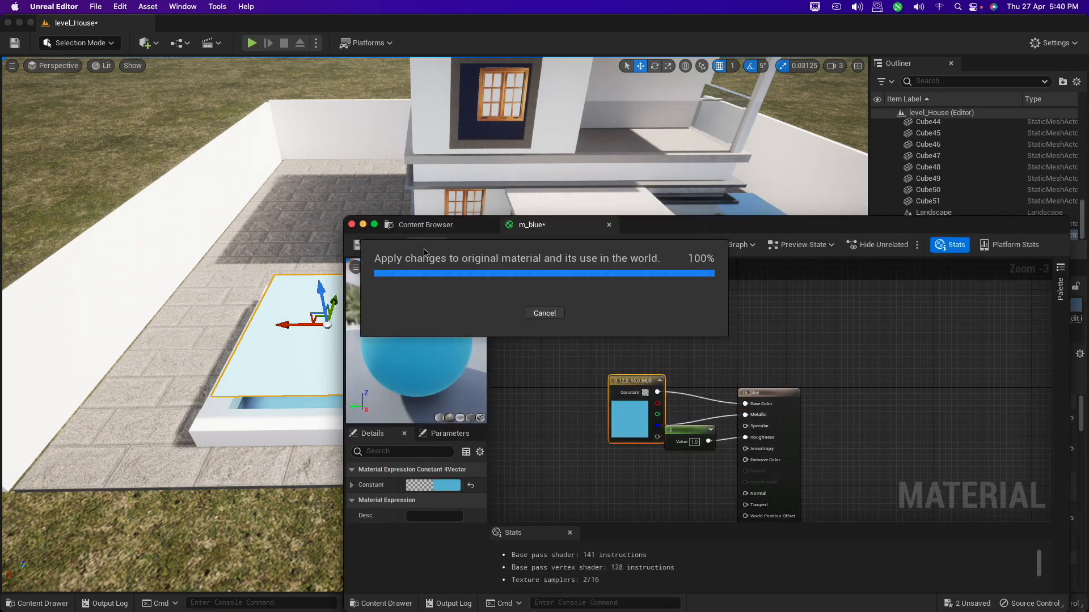
Darken the colour node to a saturated blue of R 0, G 0.300, B 0.4375 and apply the material.
double_click(629, 419)
drag(793, 334, 793, 359)
drag(652, 333, 643, 335)
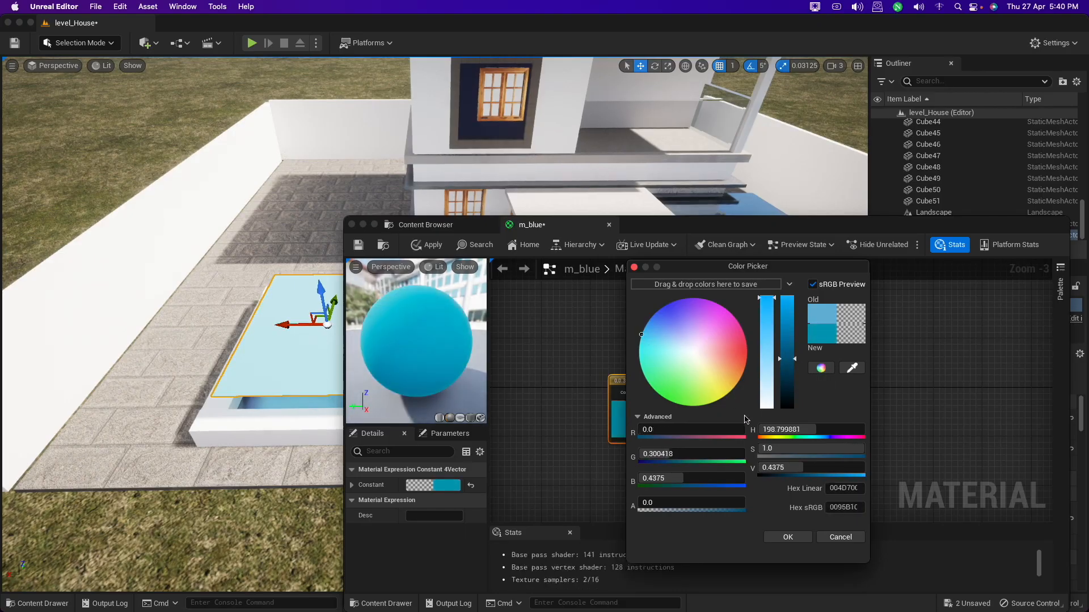
click(788, 537)
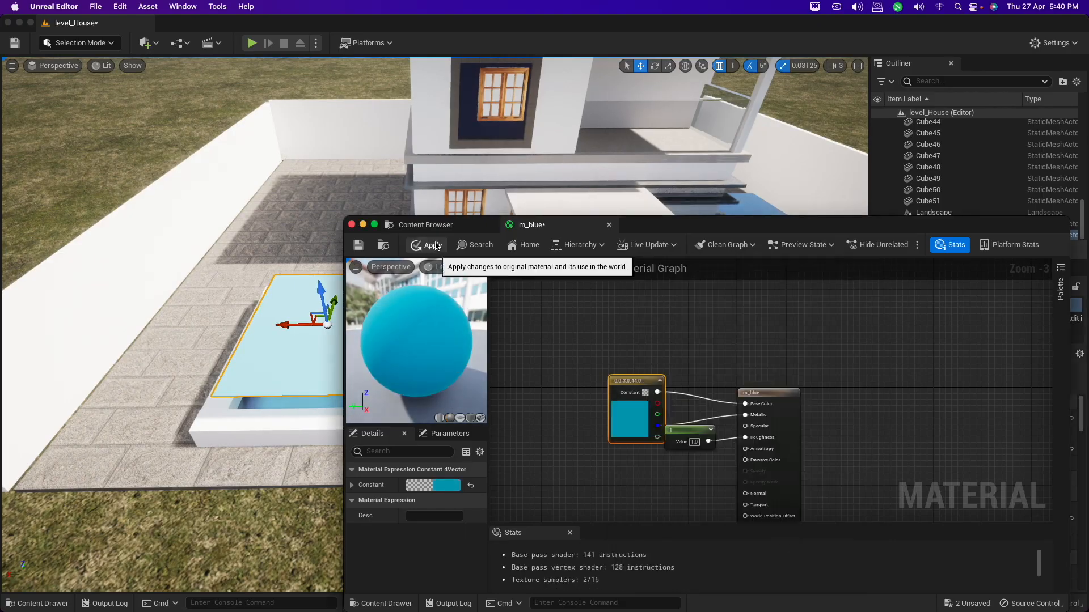
click(426, 244)
Shift the colour node to a slightly brighter blue of about 0, 0.3, 0.5, and apply and save m_blue.
double_click(620, 421)
drag(636, 337, 638, 331)
drag(759, 301, 758, 278)
click(780, 537)
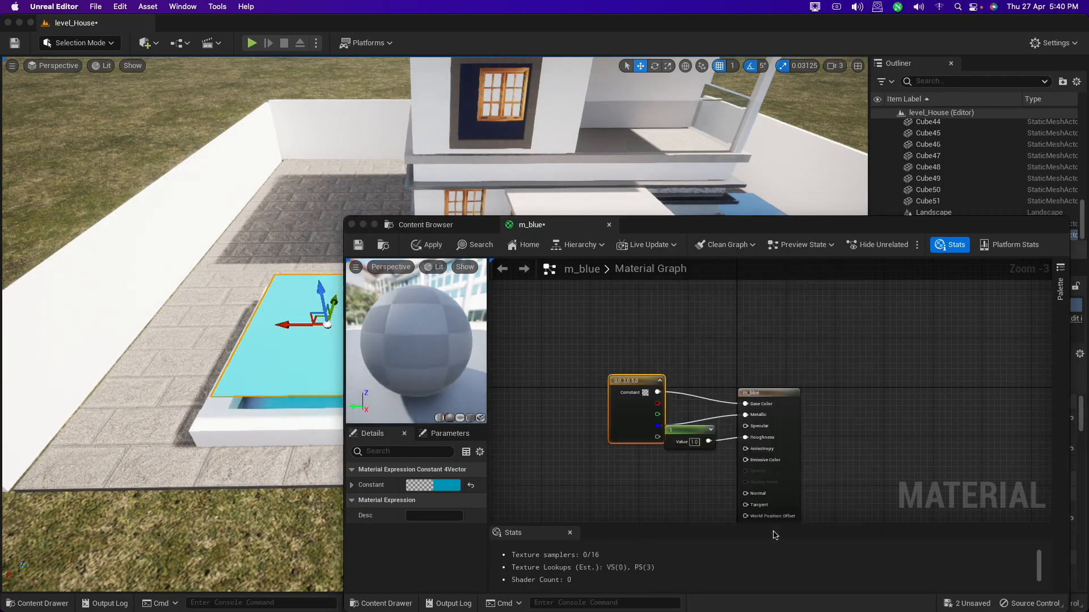
click(426, 245)
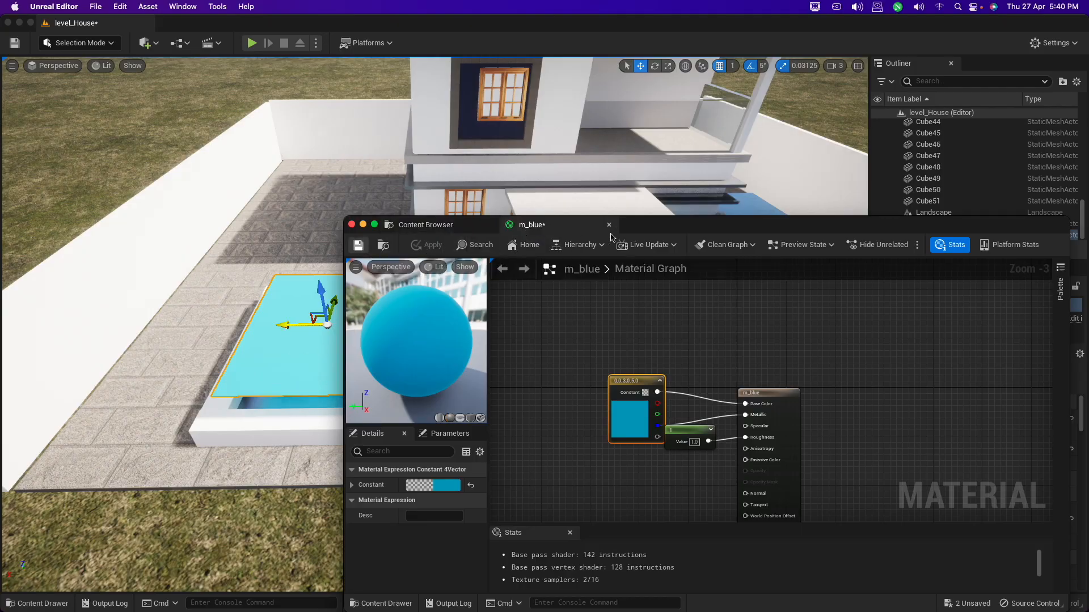
drag(644, 229, 860, 221)
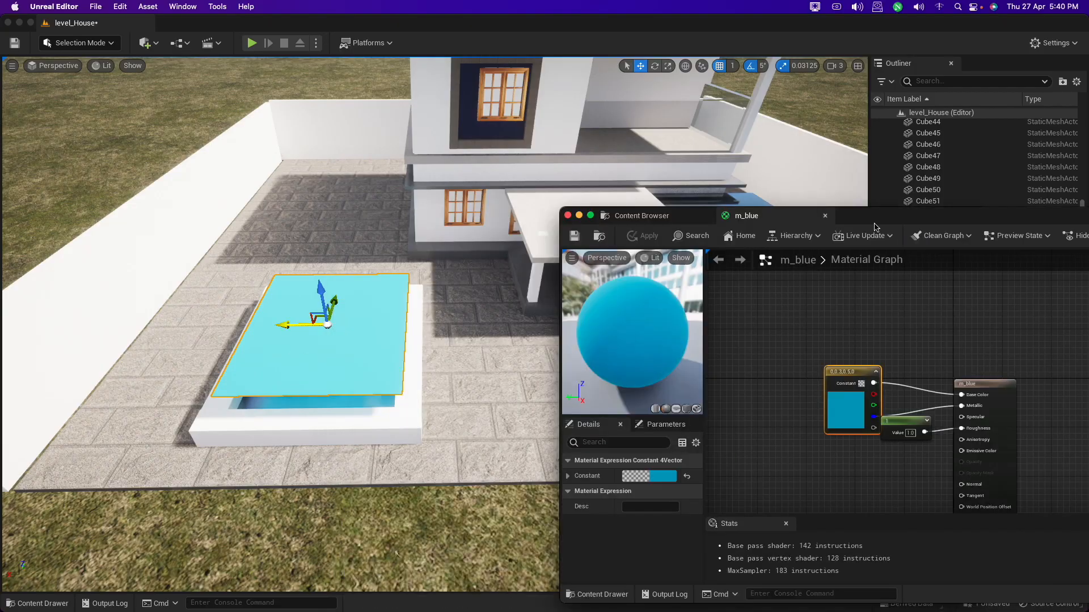
Close the m_blue material editor and show the All root folder in the Content Browser.
click(639, 218)
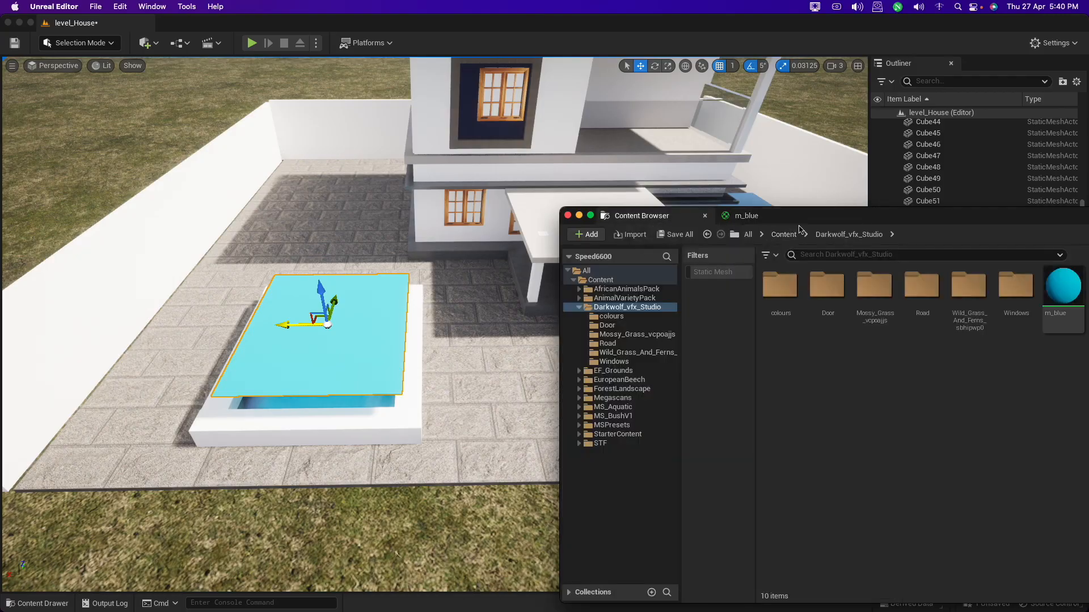
click(826, 216)
click(468, 289)
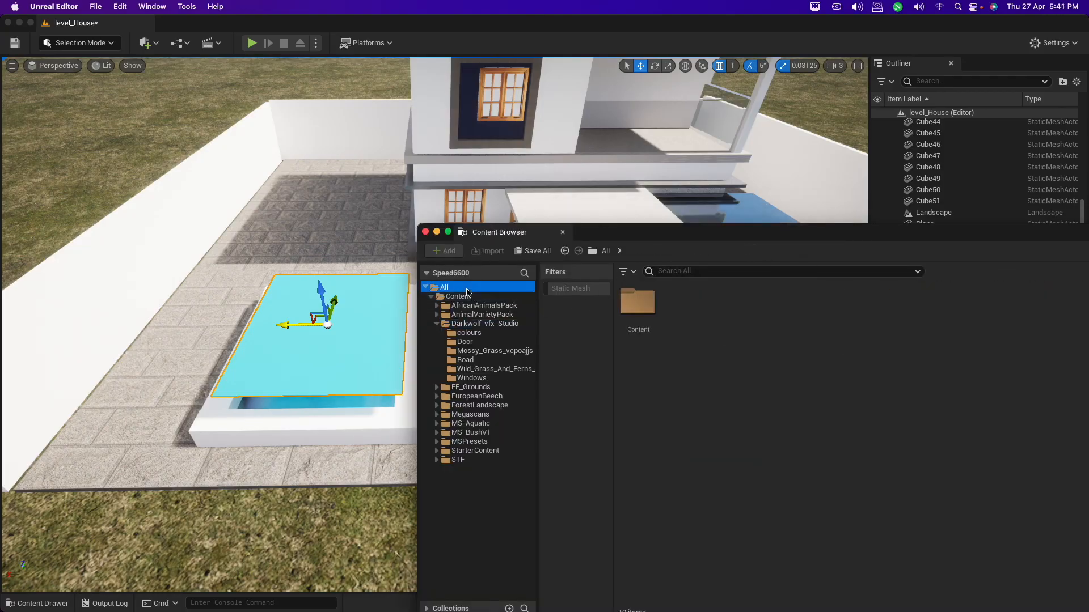
Search all content for "water" and apply the M_ocean_shader_new material to the pool's upper plane.
click(772, 271)
text(water)
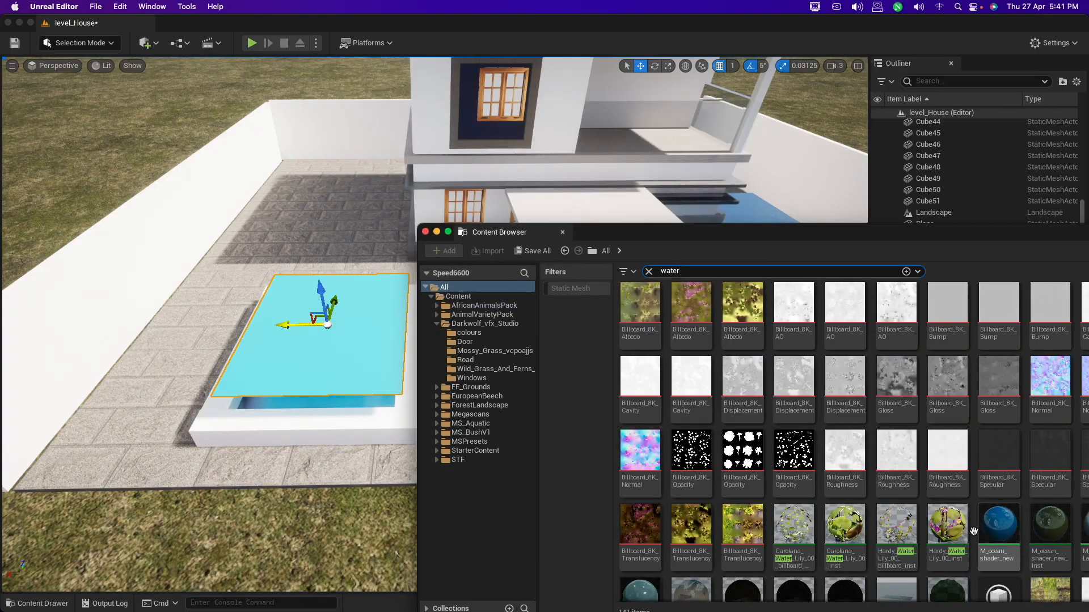
scroll(758, 341, down, 2)
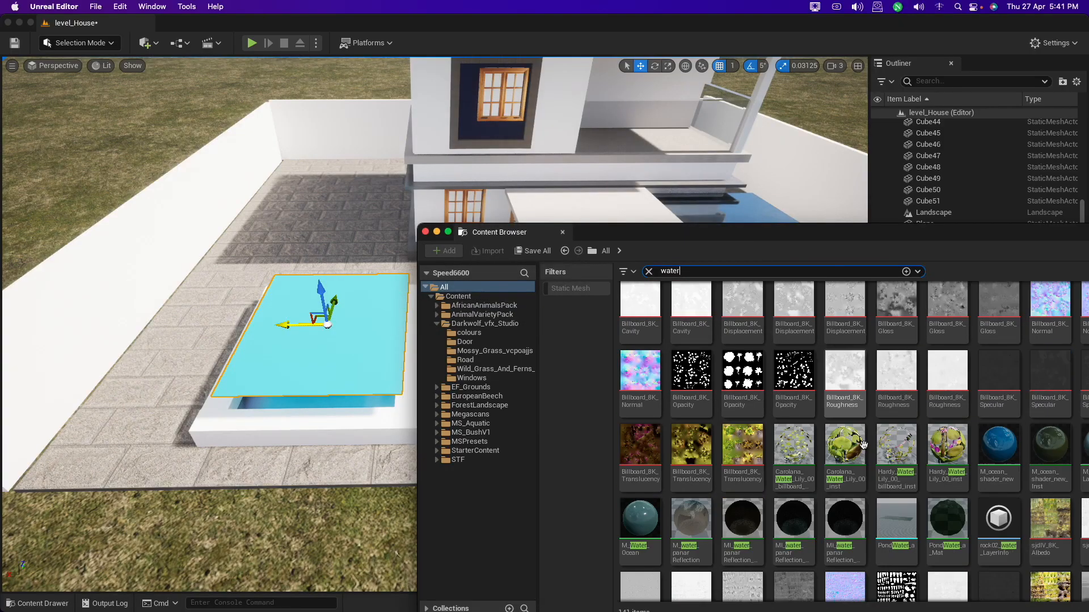
drag(998, 448, 327, 405)
Position the ocean-shader plane inside the pool walls at about X -3041, Y -2425, Z 24.
drag(320, 297, 319, 334)
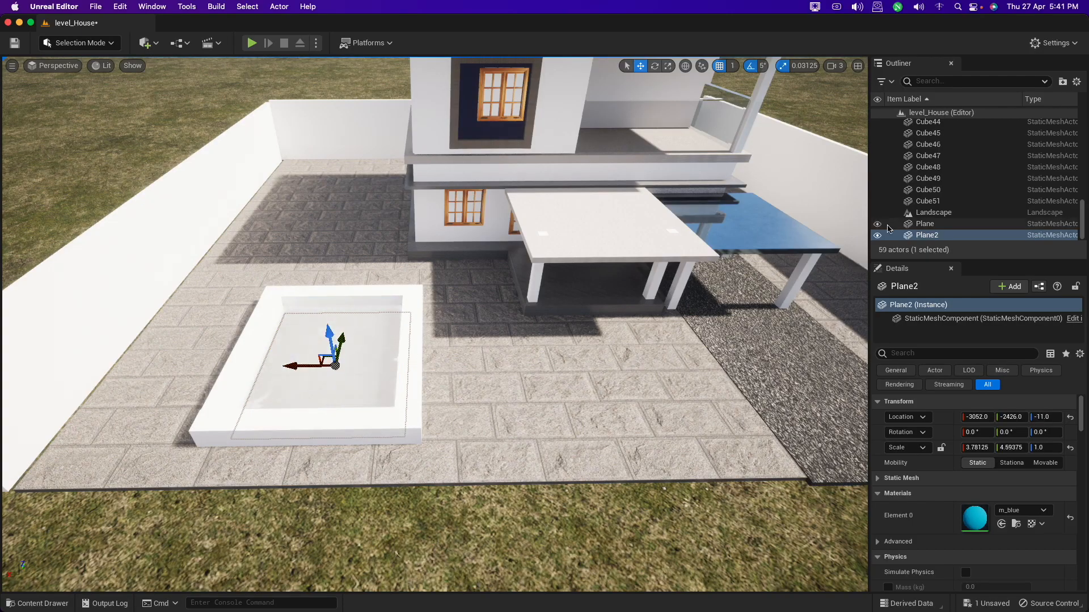
click(351, 310)
mouse_move(321, 327)
mouse_down()
mouse_move(318, 314)
mouse_move(331, 334)
mouse_move(326, 308)
mouse_up()
click(942, 235)
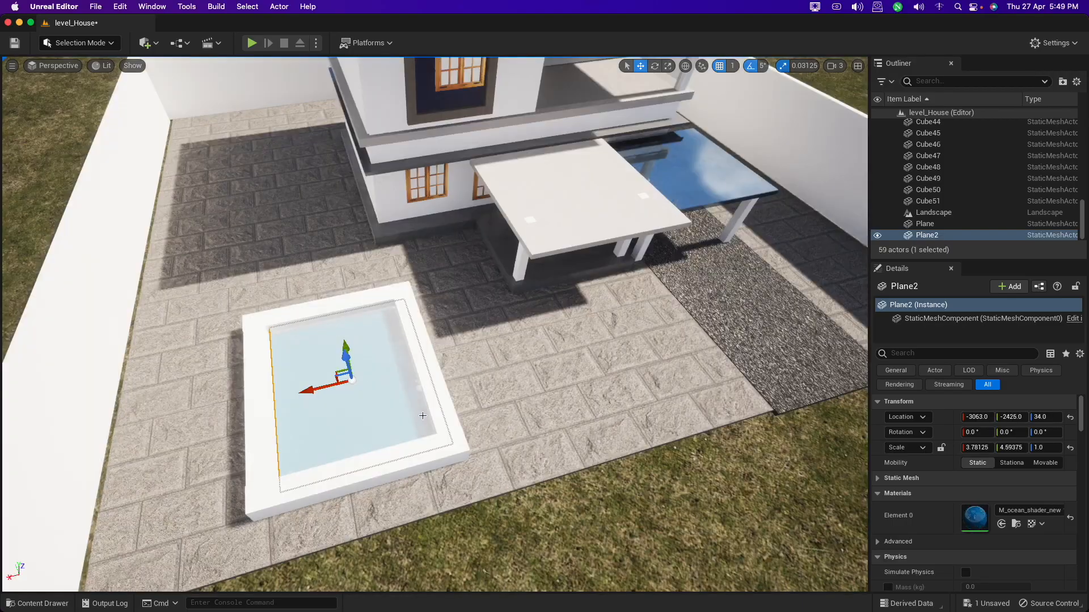
alt+drag(379, 487, 318, 485)
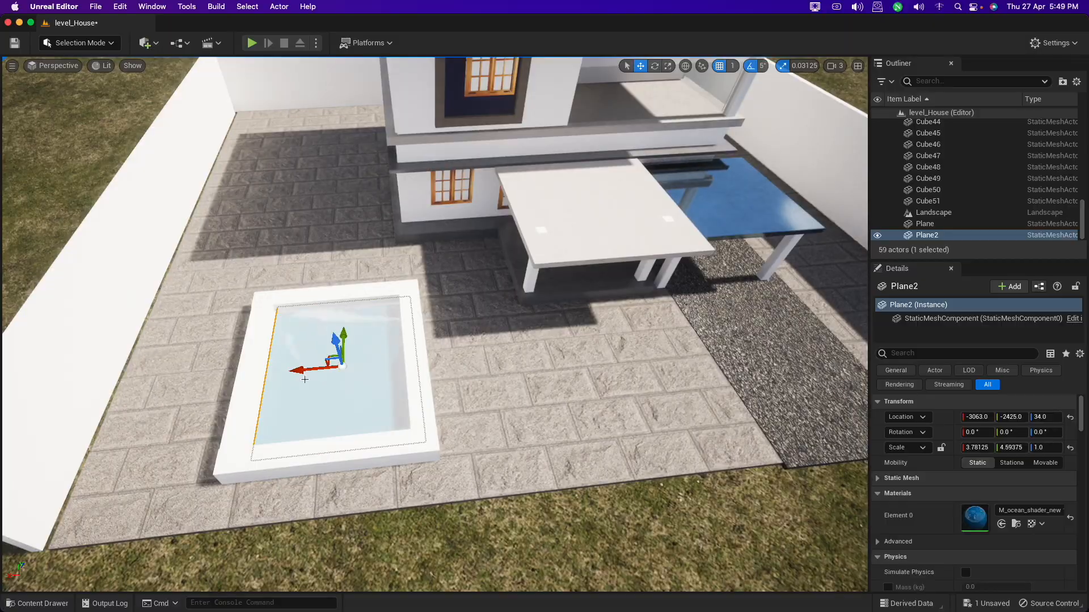
drag(296, 373, 430, 438)
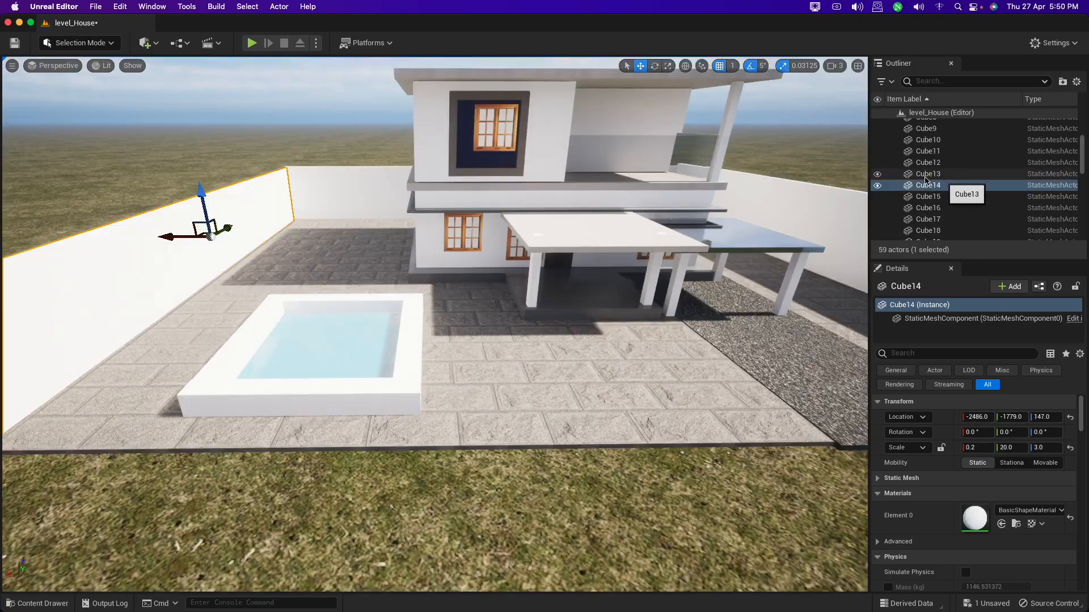
Select the ocean-shader plane and the four pool wall cubes, Cube48 to Cube51, and group them.
click(359, 333)
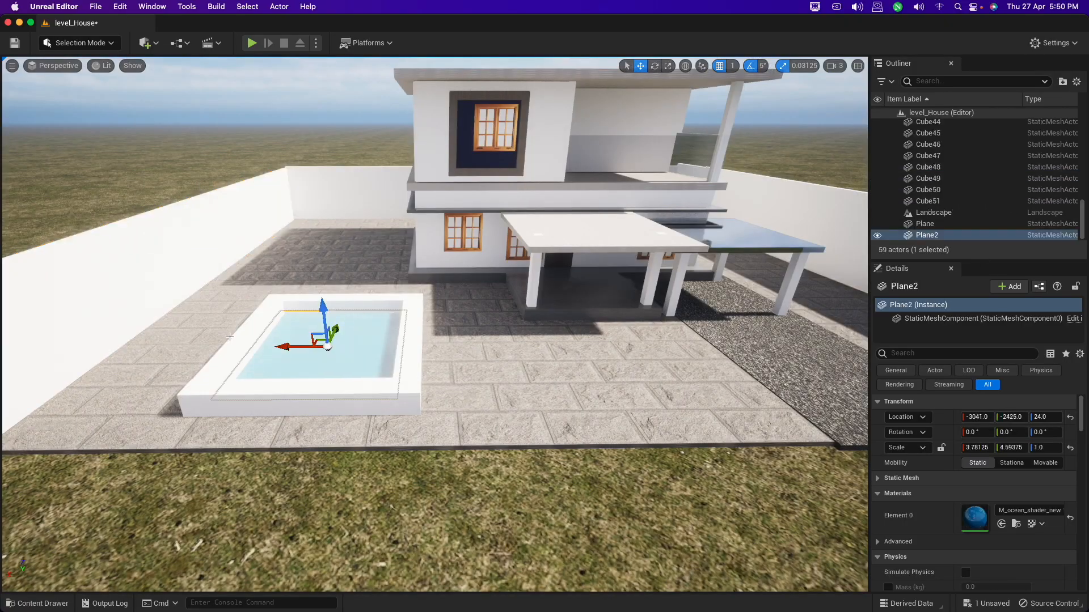
shift+click(235, 344)
shift+click(299, 302)
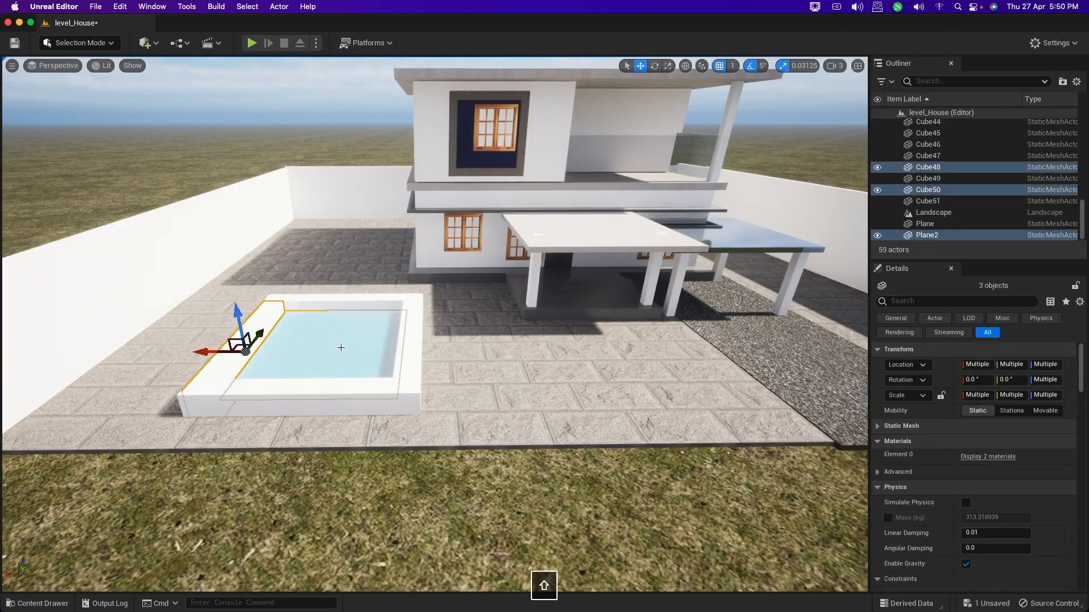
shift+click(312, 402)
shift+click(409, 374)
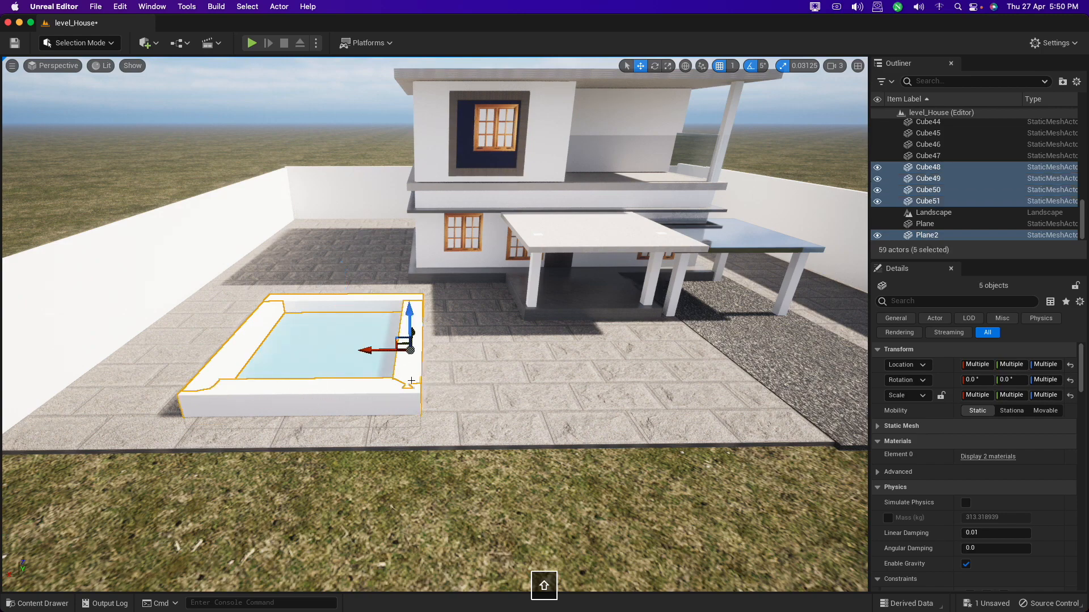
key(alt+g)
right_click(930, 199)
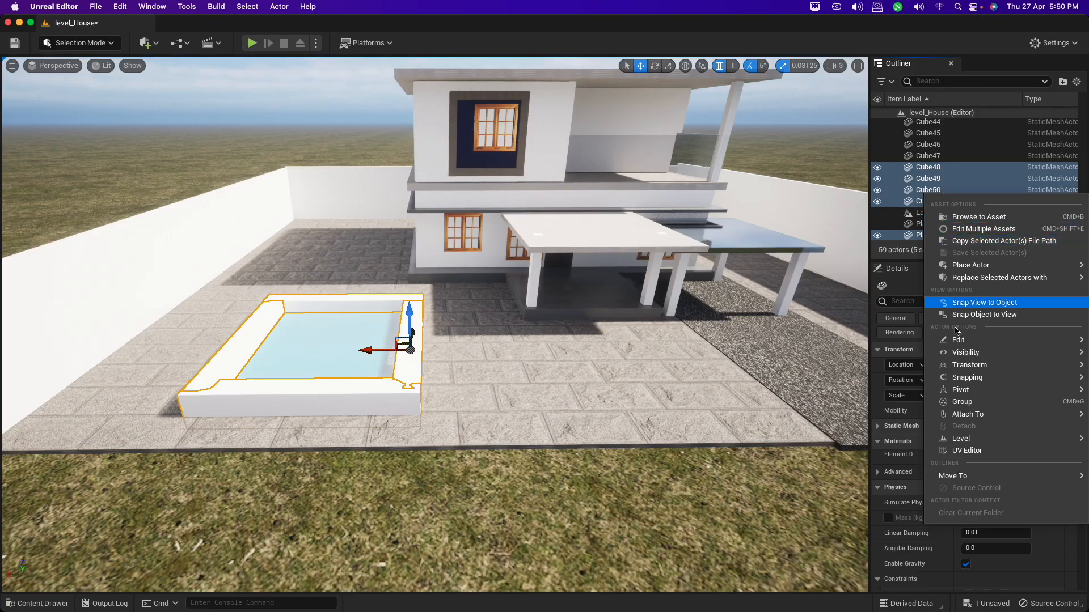
mouse_move(999, 383)
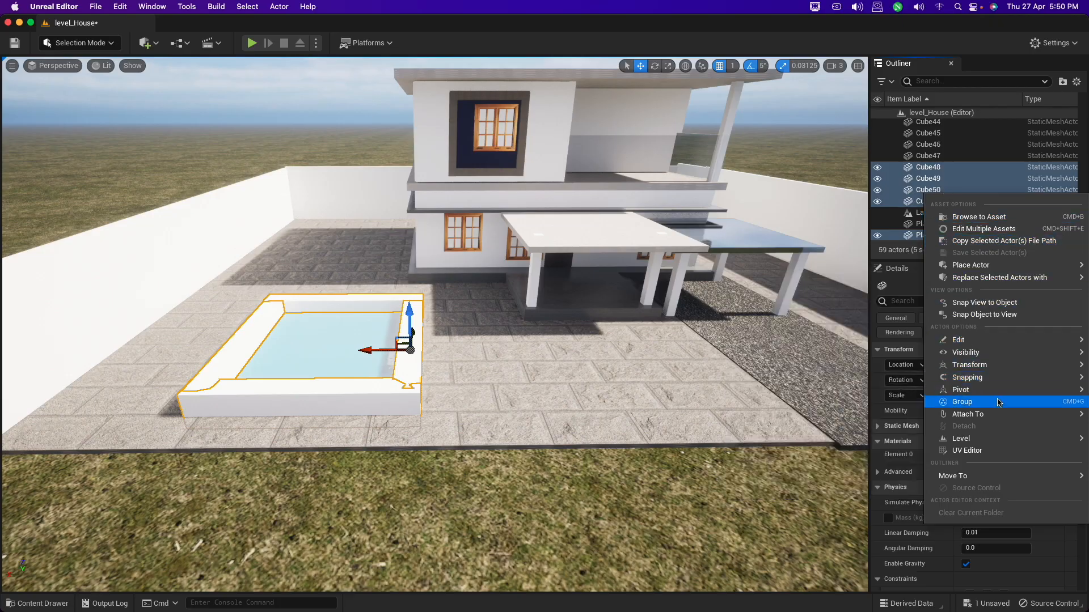
click(999, 403)
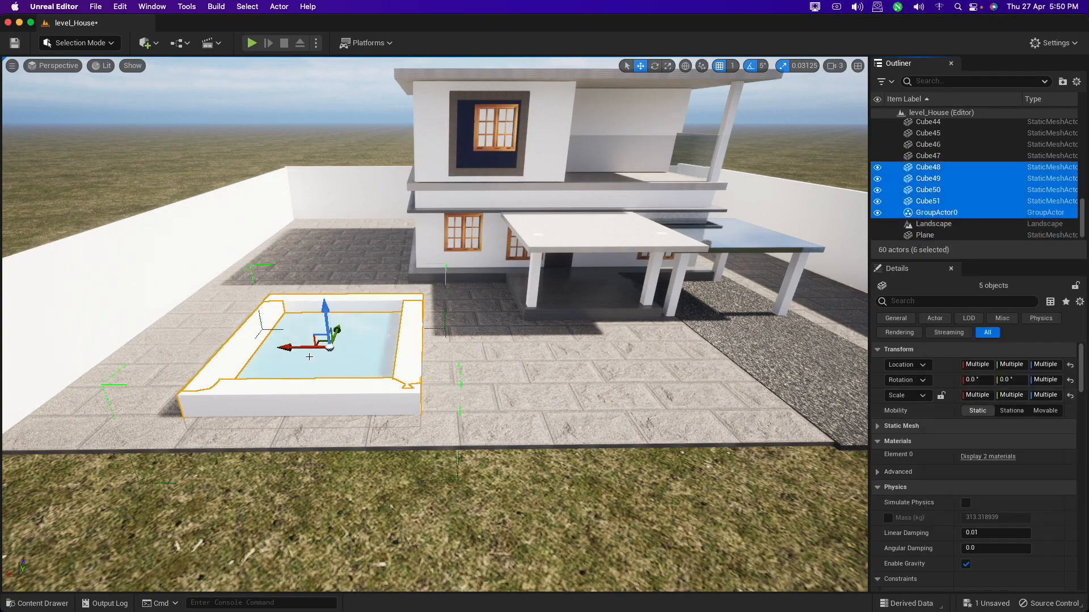
Try moving the grouped pool toward the boundary wall, and undo that move.
click(315, 405)
click(126, 463)
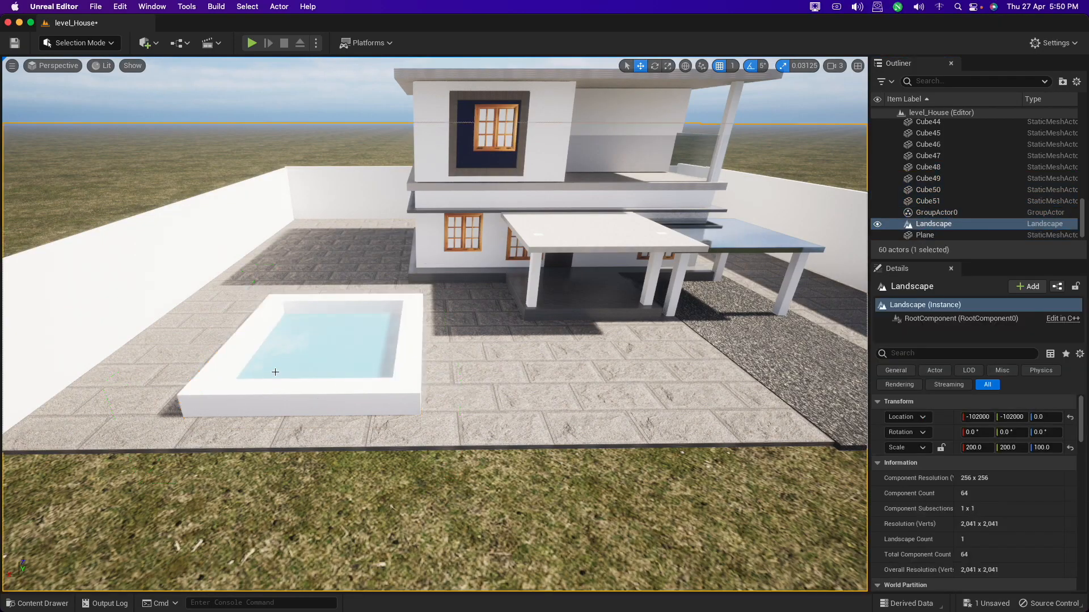
click(282, 368)
drag(286, 349, 203, 346)
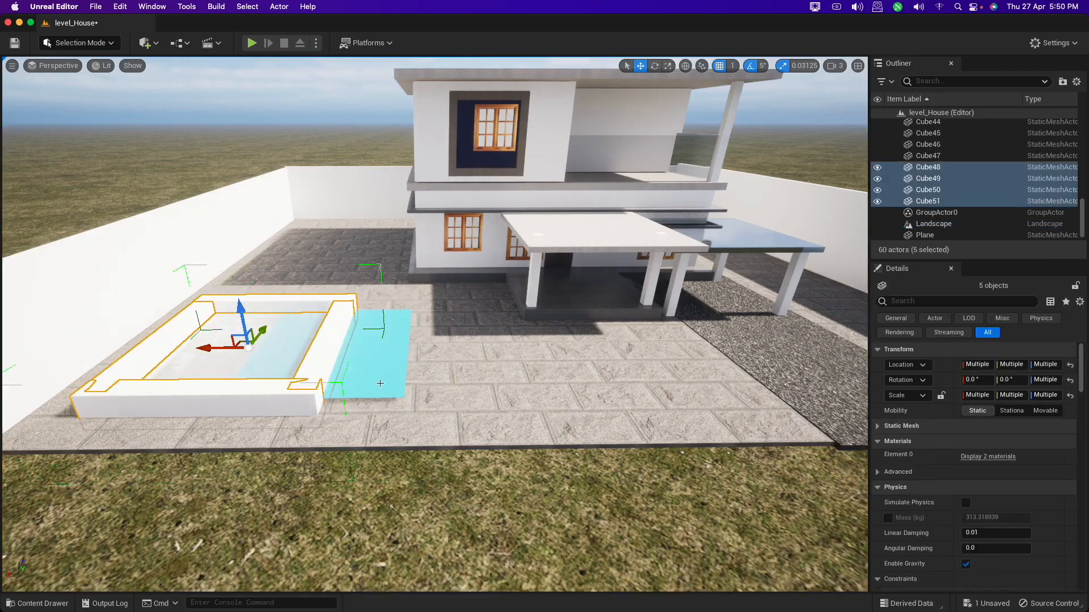
key(super+z)
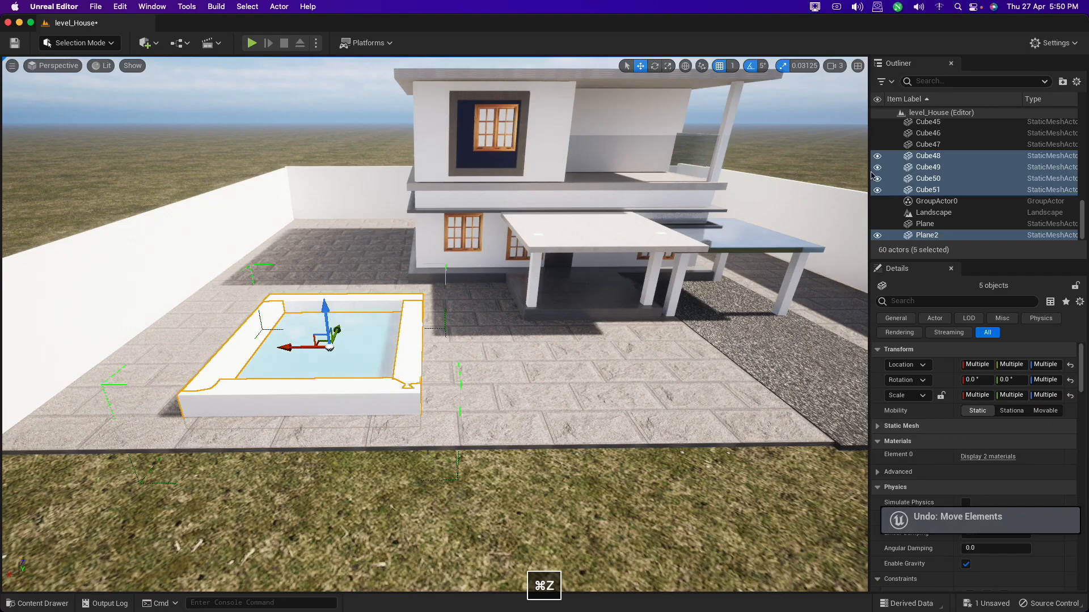
Group the m_blue plane with the pool parts and move the whole pool to the yard's back corner beside the house.
click(930, 146)
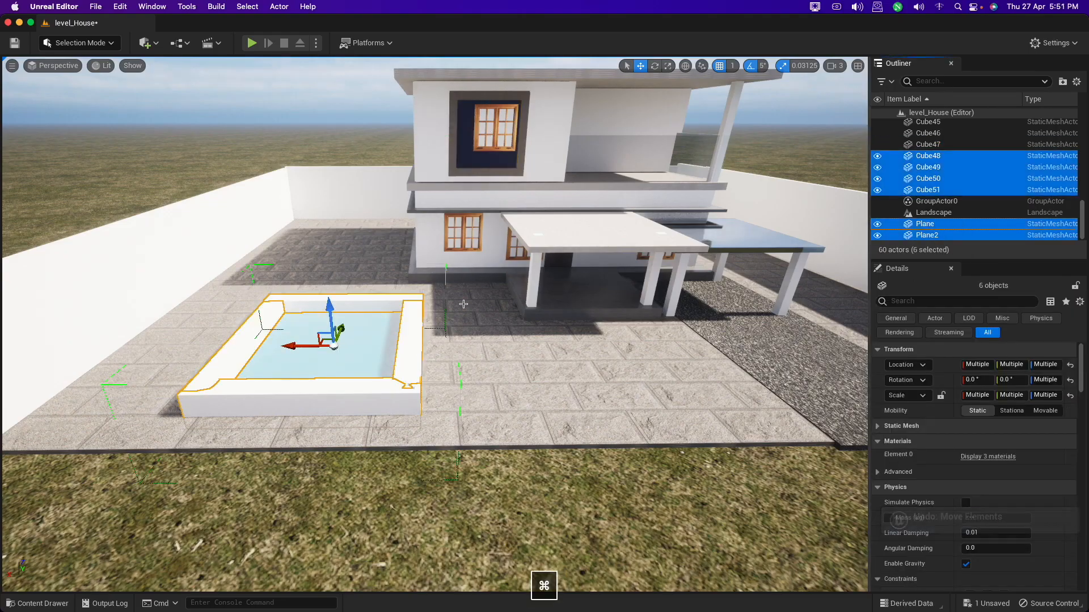
key(super+g)
mouse_move(289, 348)
mouse_down()
mouse_move(185, 347)
mouse_move(290, 348)
mouse_up()
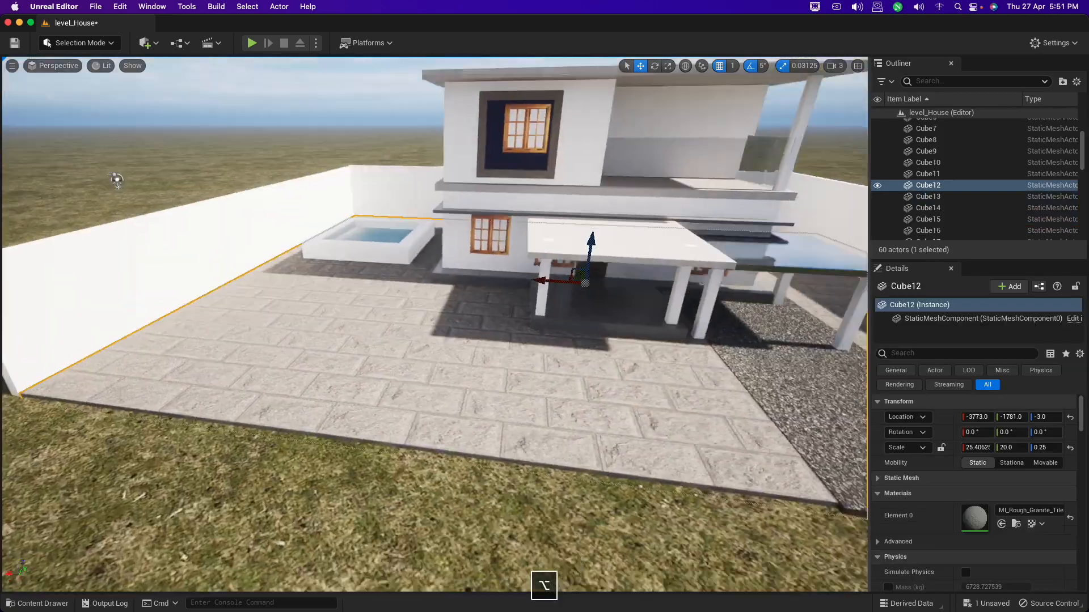
alt+drag(297, 253, 385, 254)
click(298, 253)
click(308, 378)
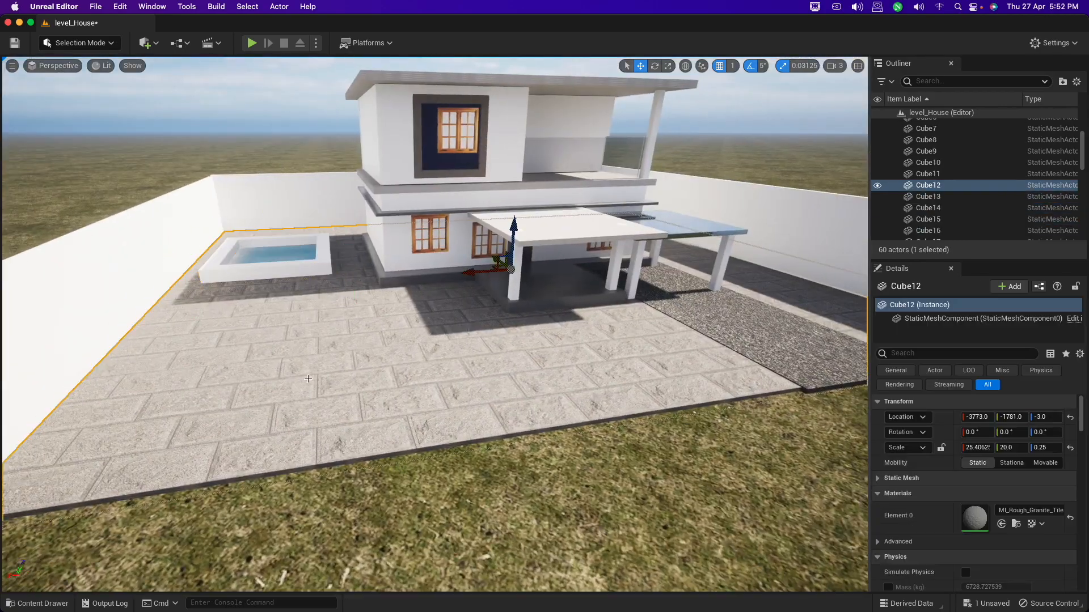
mouse_move(308, 379)
alt+mouse_down()
mouse_move(363, 431)
mouse_move(292, 414)
mouse_move(289, 366)
mouse_move(306, 378)
alt+mouse_up()
alt+drag(215, 300, 238, 284)
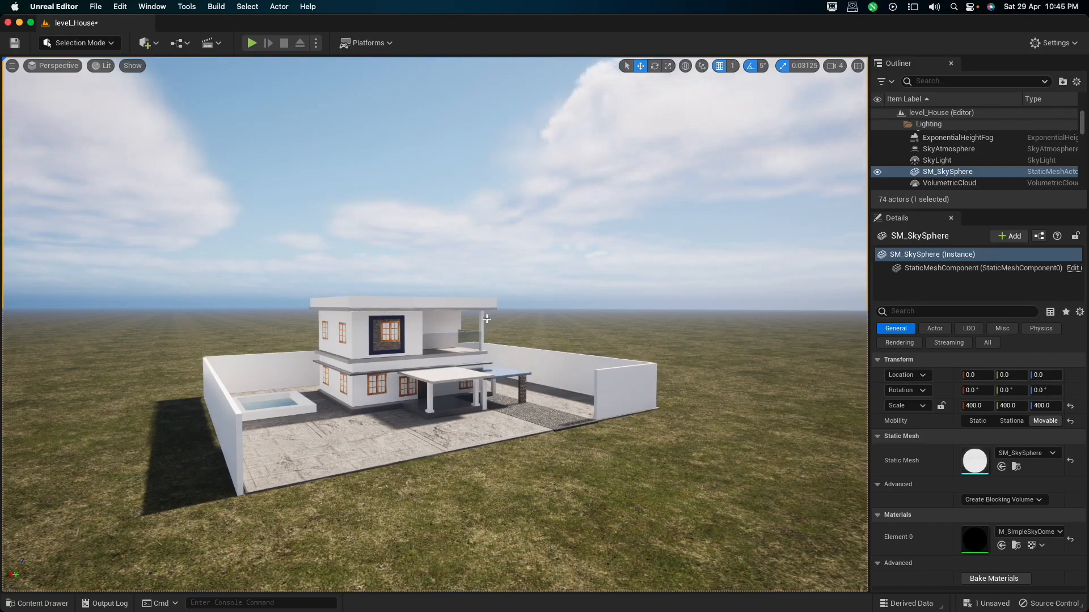
Switch the level editor from Selection mode to Foliage mode.
click(111, 44)
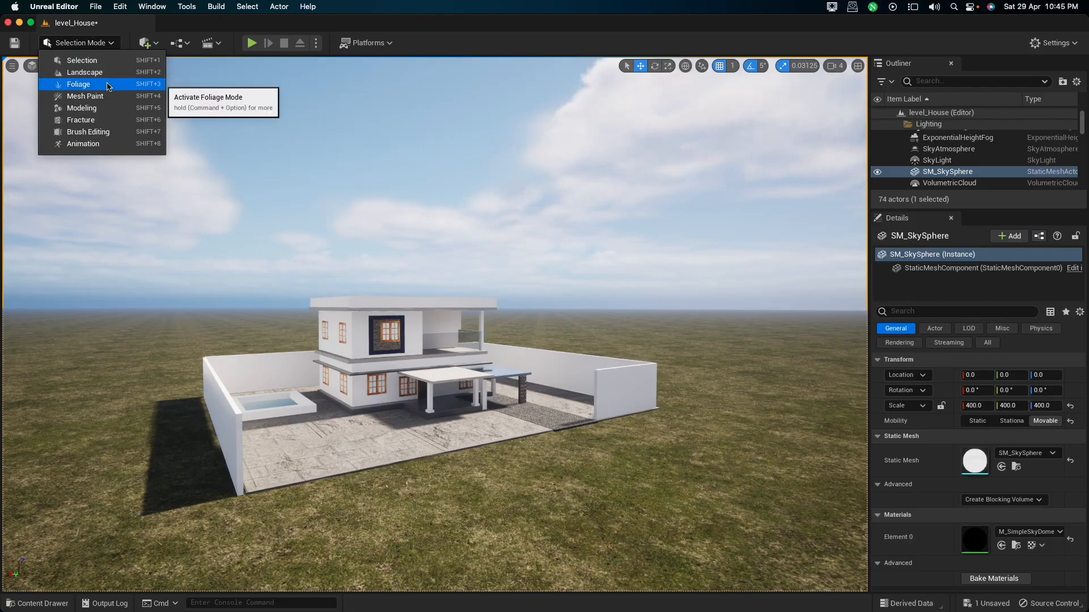
click(108, 85)
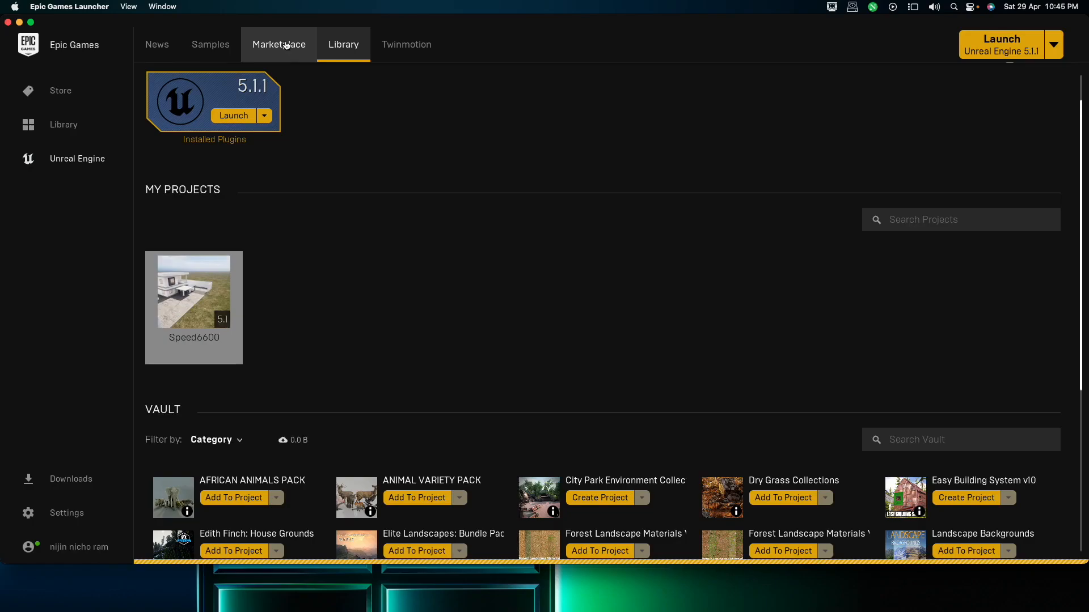
Open the Marketplace in Epic Games Launcher and list the Permanently Free Collection.
click(287, 45)
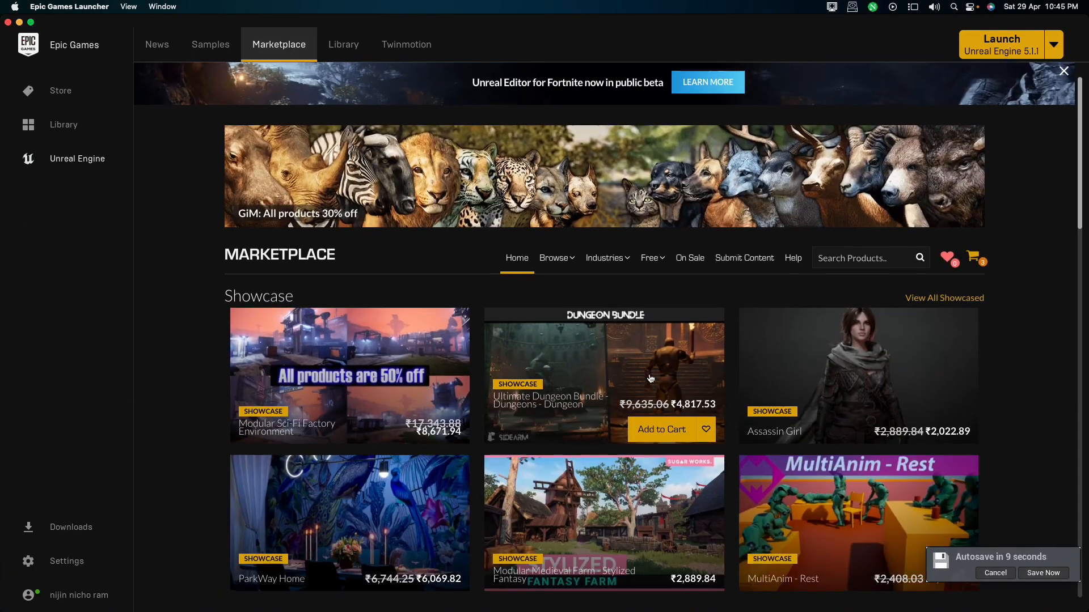
scroll(655, 376, down, 5)
scroll(655, 376, up, 5)
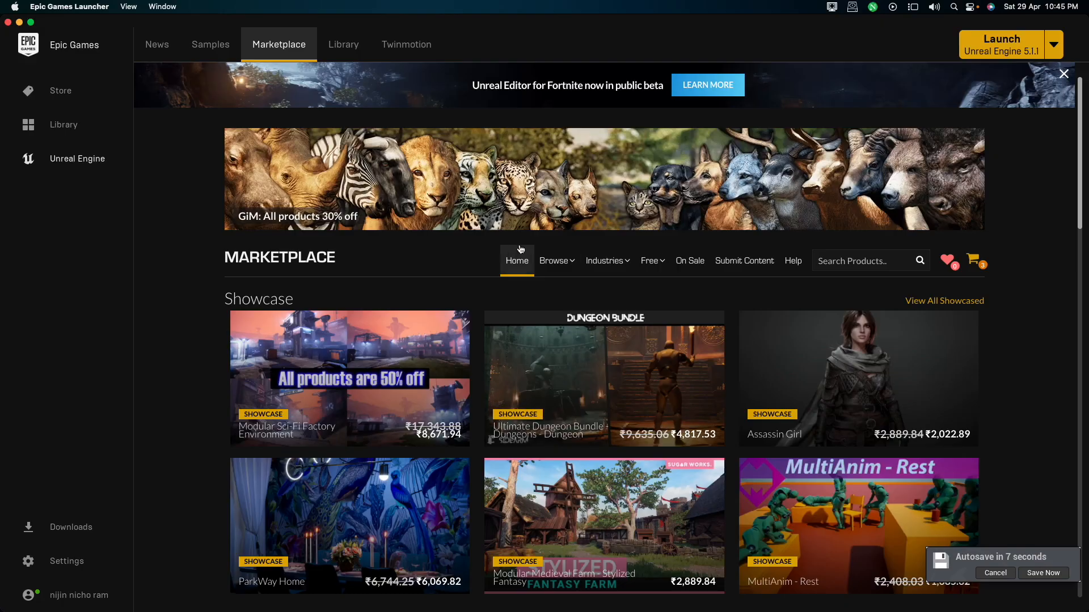
mouse_move(663, 271)
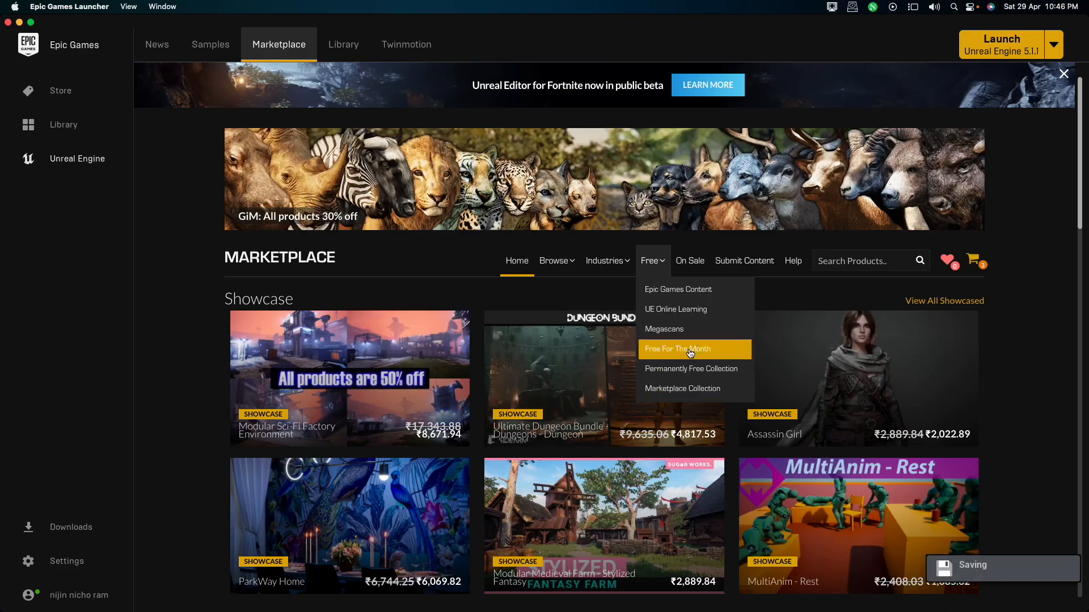
click(683, 373)
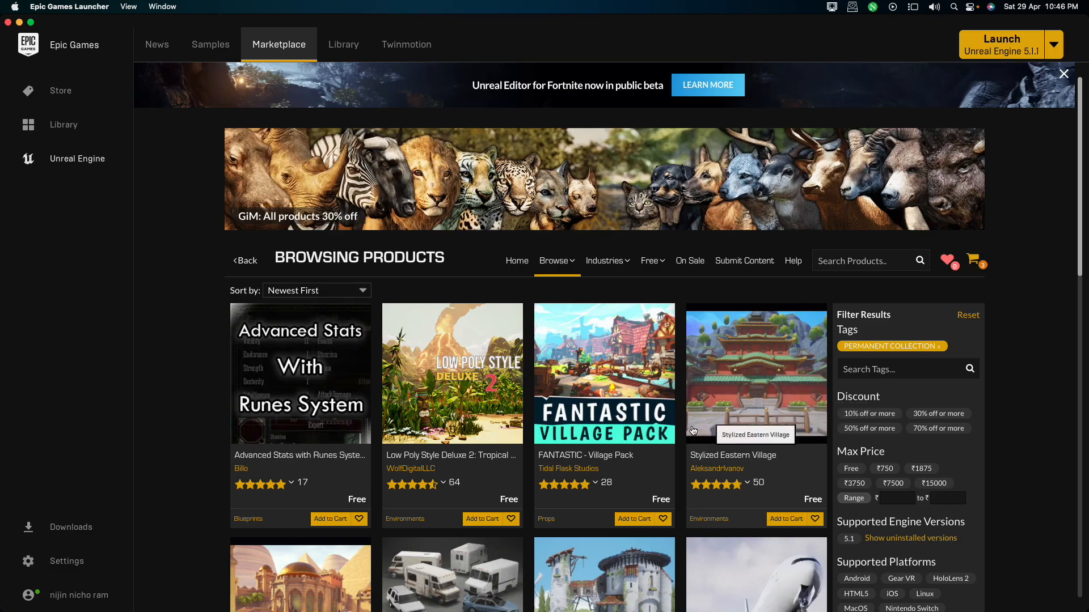
Look through the first two pages of permanently free products for vegetation packs, and view the Vault in the Library.
scroll(786, 433, down, 3)
scroll(786, 433, down, 10)
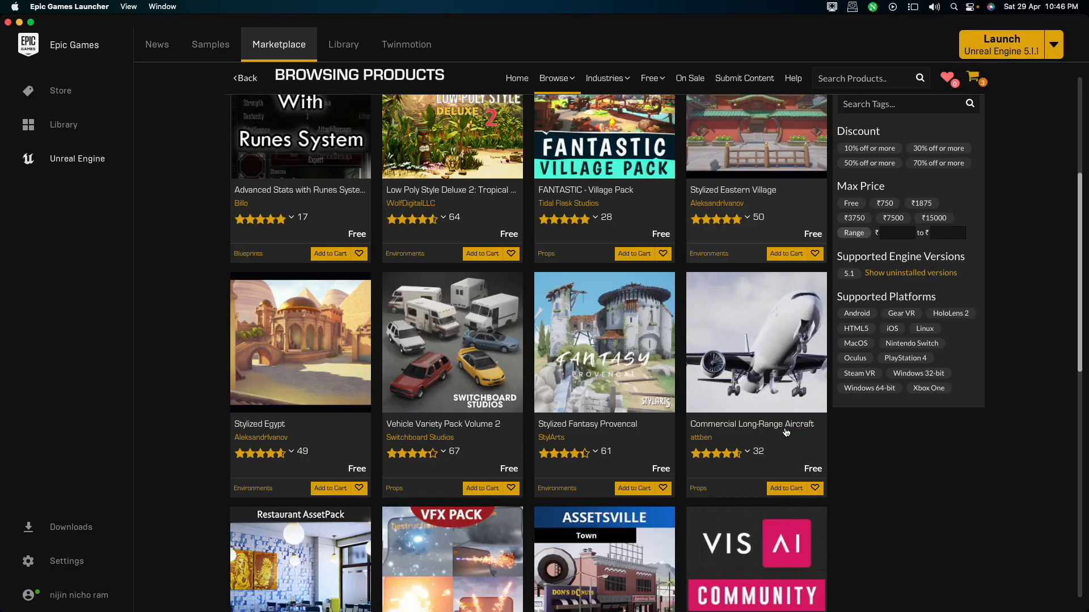
scroll(786, 432, down, 8)
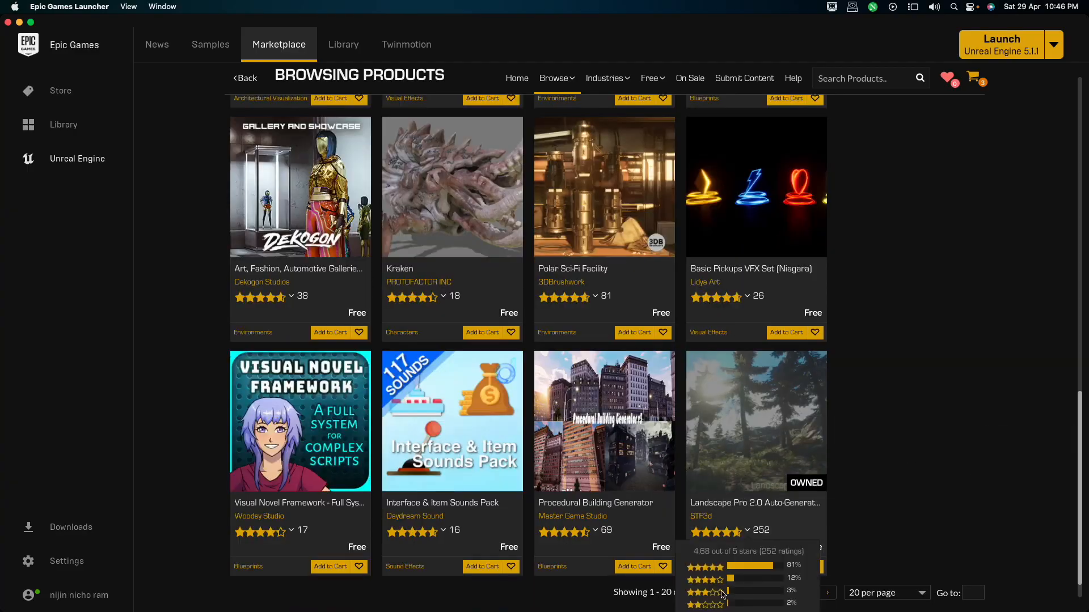
click(755, 593)
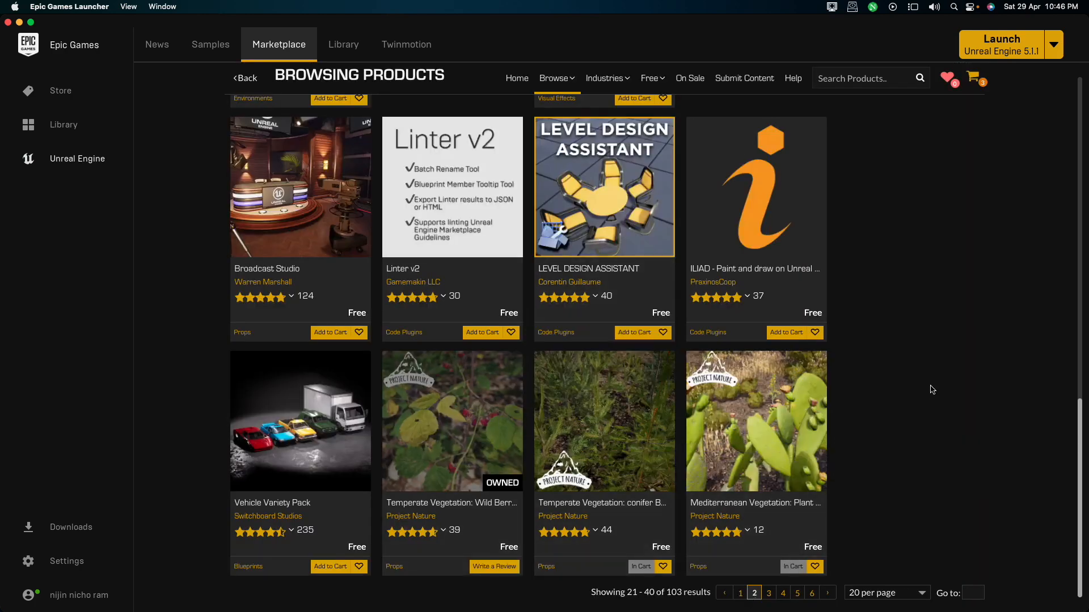
scroll(932, 389, up, 15)
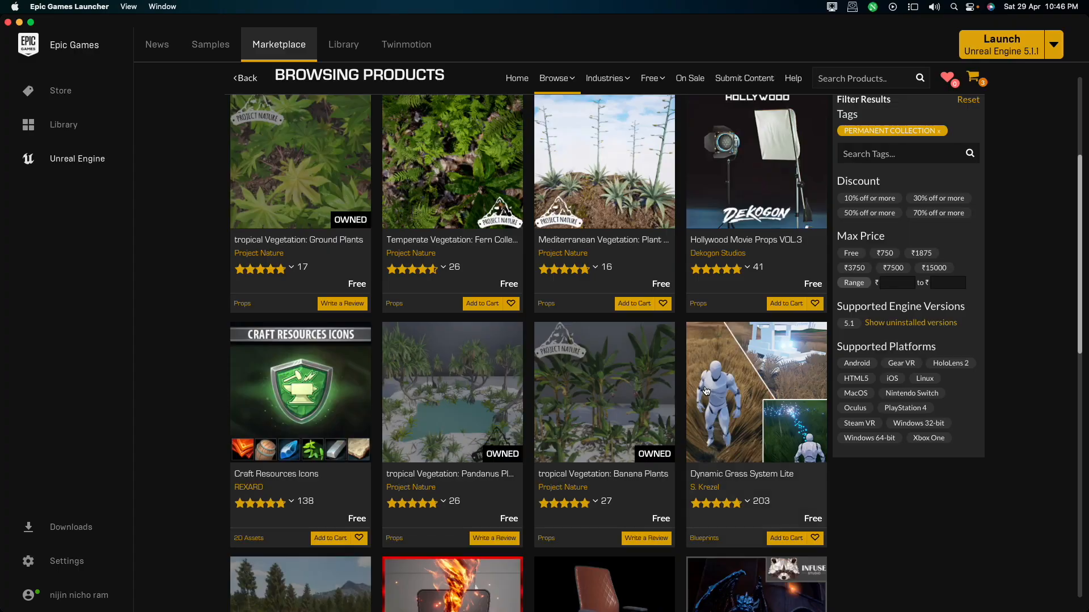
mouse_move(706, 391)
scroll(706, 391, up, 4)
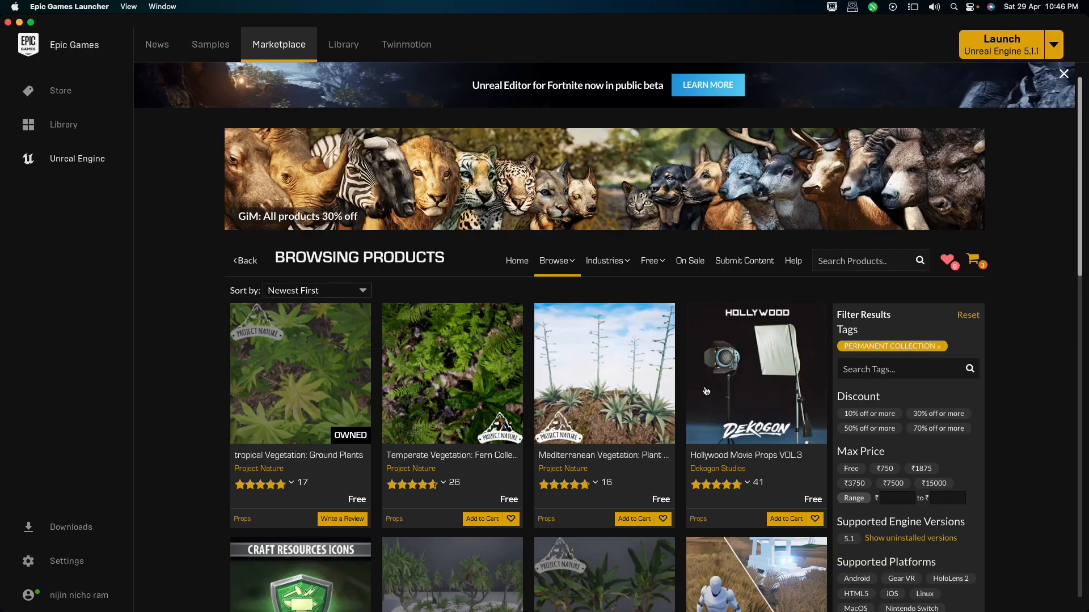
click(343, 45)
scroll(322, 239, down, 5)
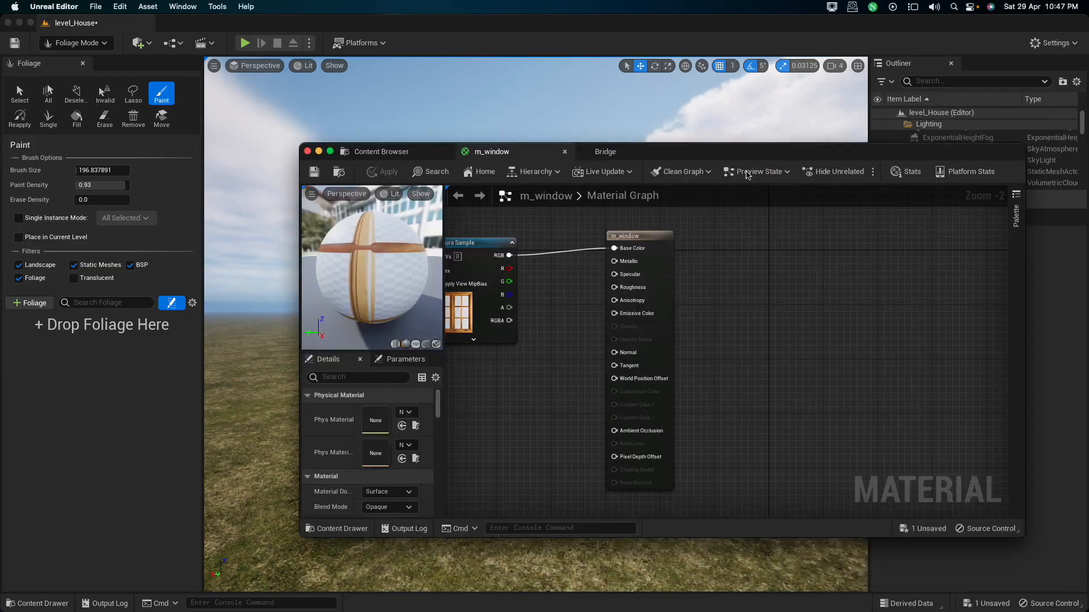
Bring the floating Content Browser window to the front in Unreal Editor, showing the Megascans Surfaces folders.
click(381, 151)
click(26, 605)
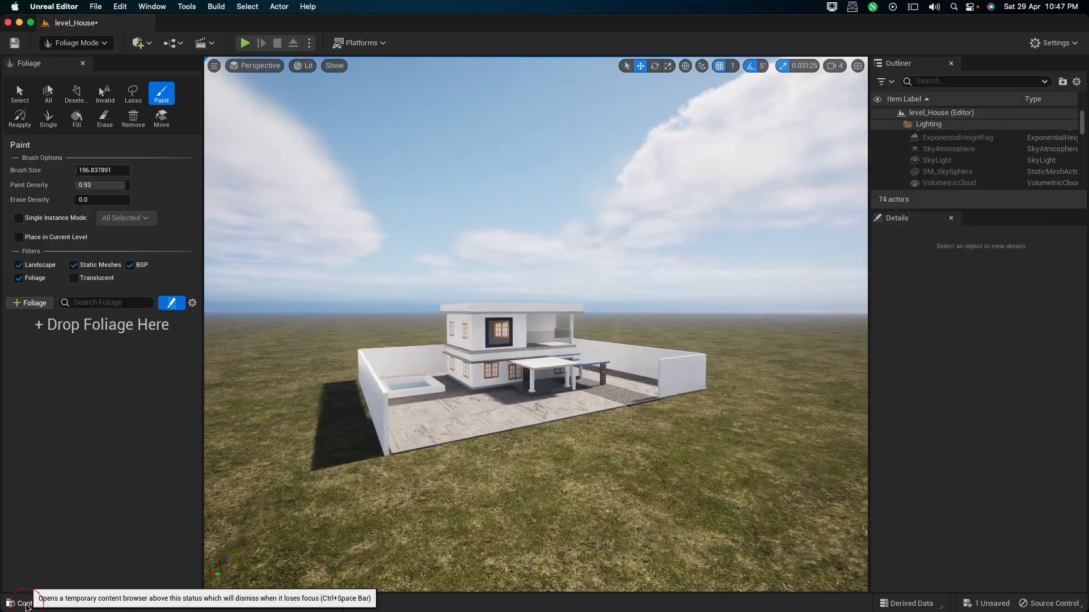
click(26, 605)
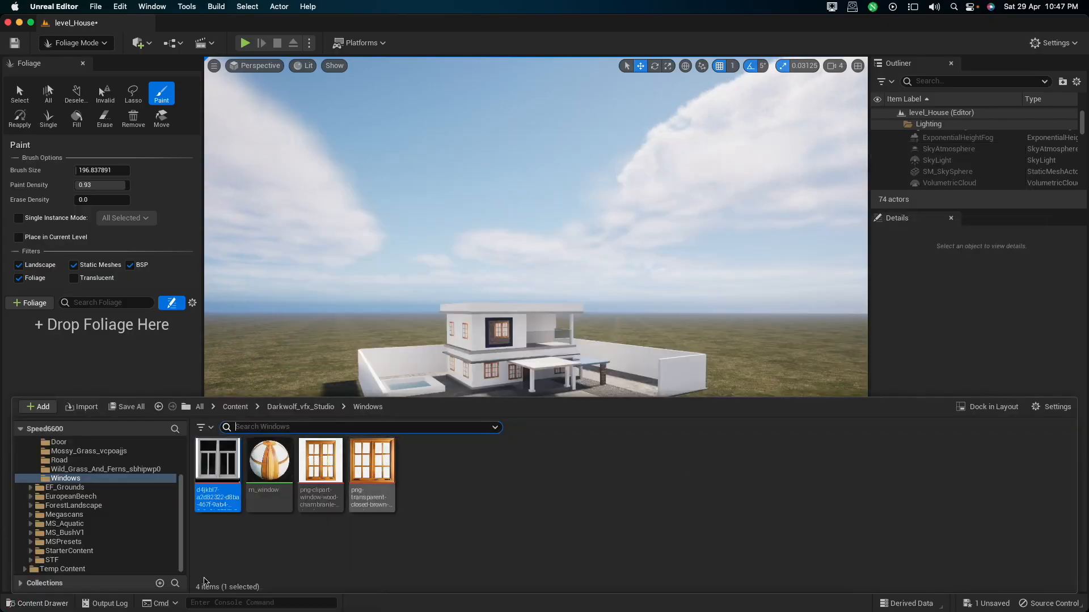
click(48, 607)
key(ctrl+Up)
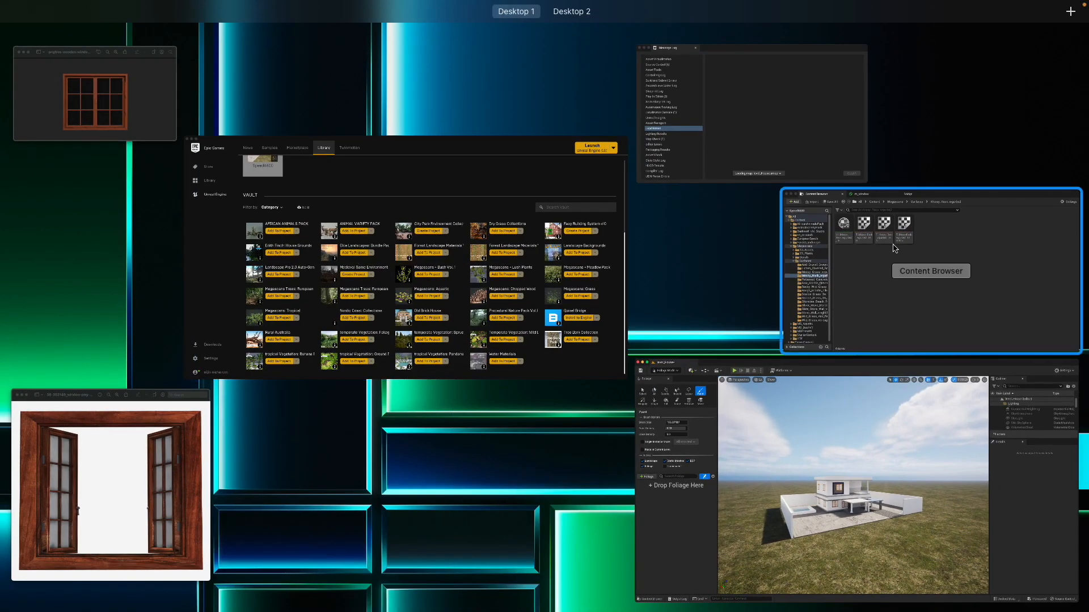
click(899, 253)
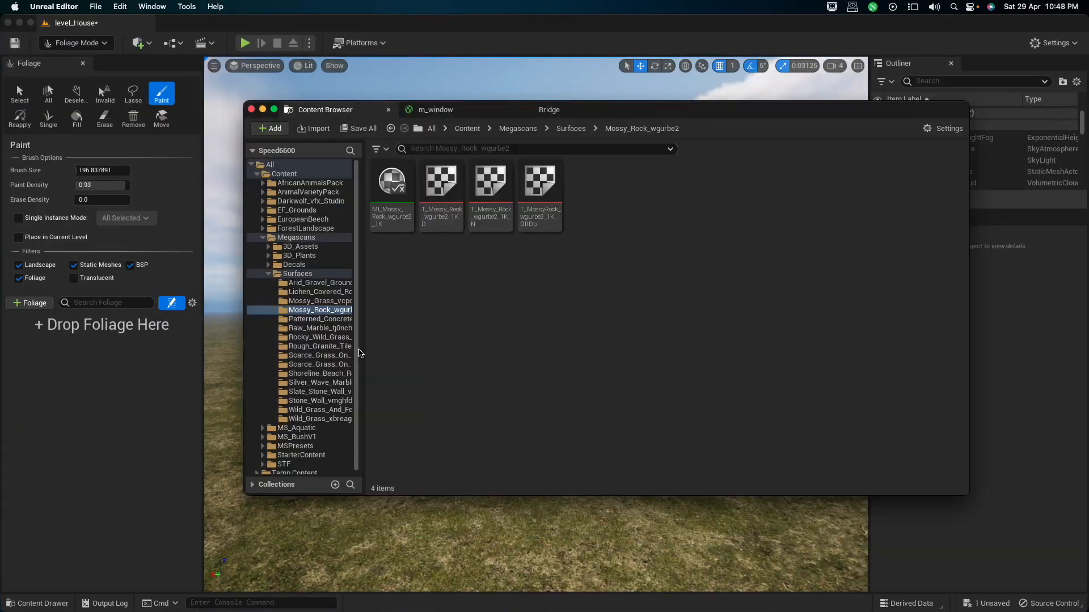
Add FT_EuropeanBeech_Field_01_PP, Forest_02_PP and Sapling_01_PP from EuropeanBeech/Foliage/PivotPainter to the foliage palette.
click(268, 229)
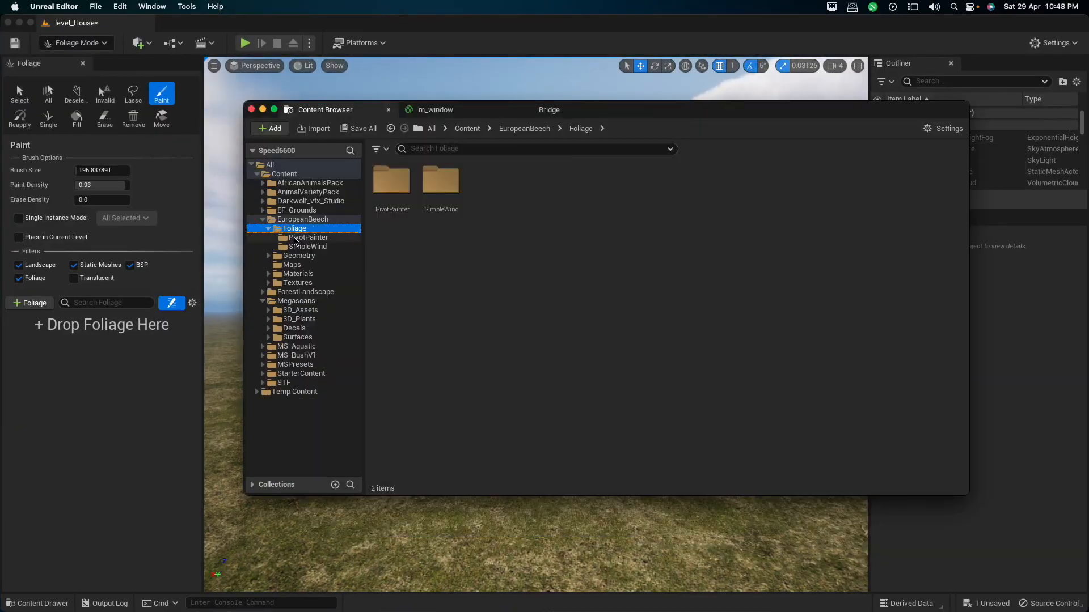
click(295, 237)
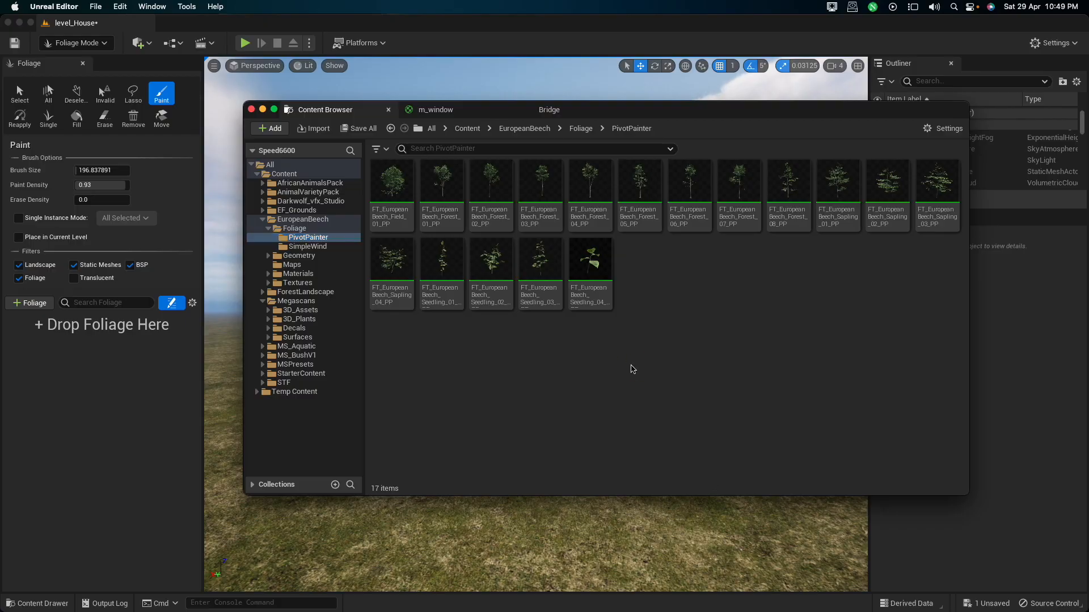
click(399, 182)
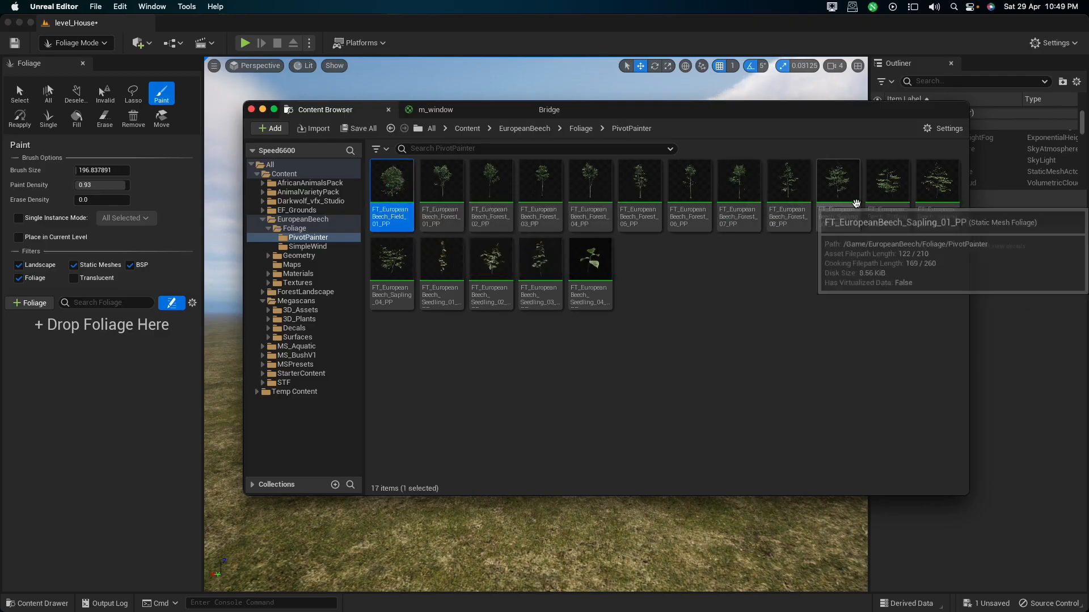
super+click(837, 182)
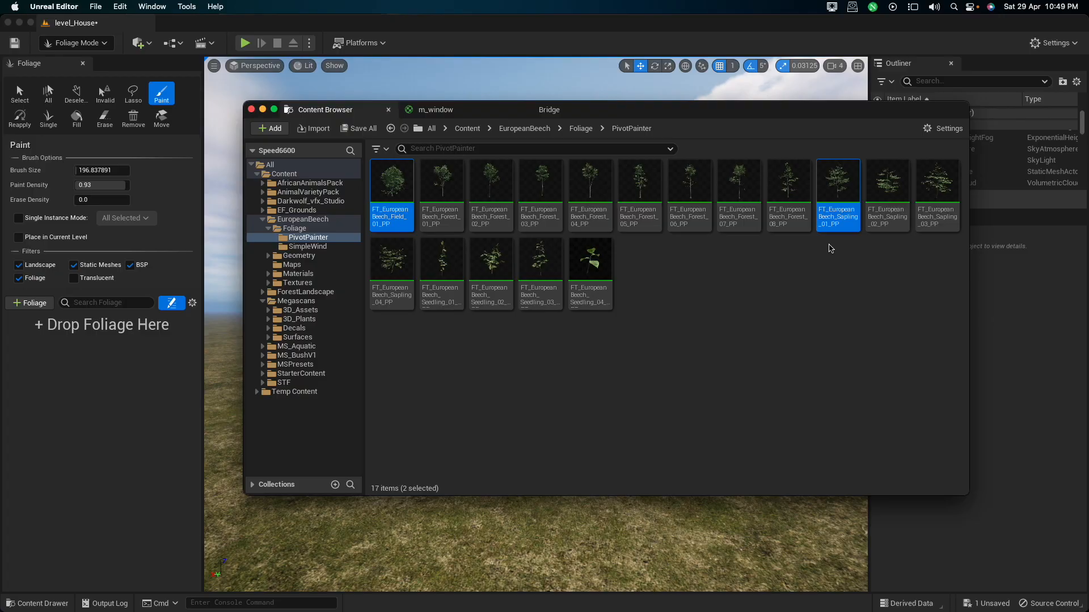
super+click(493, 193)
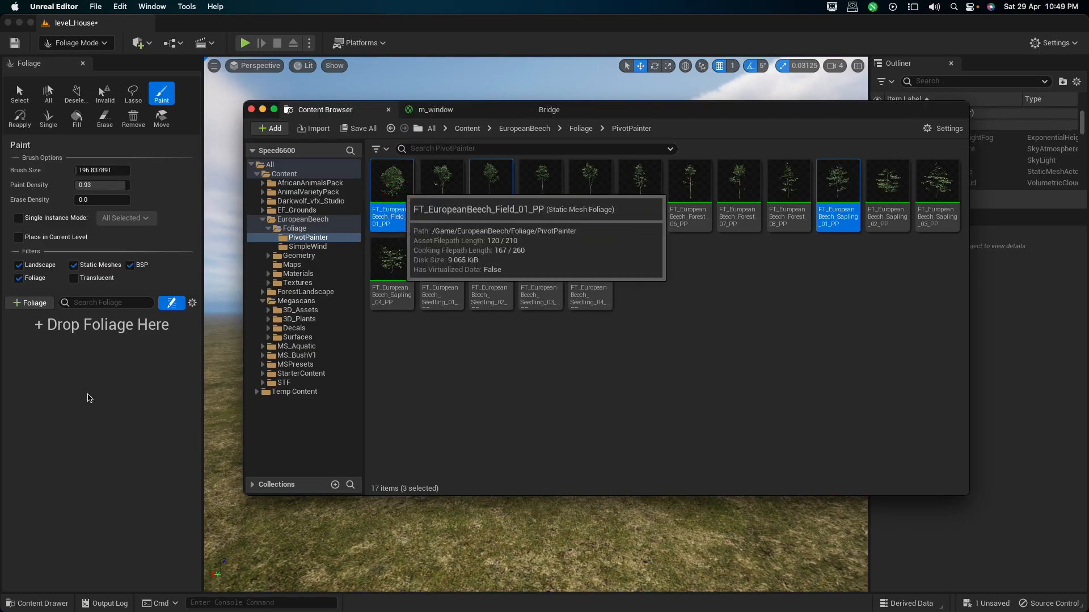
drag(125, 377, 124, 374)
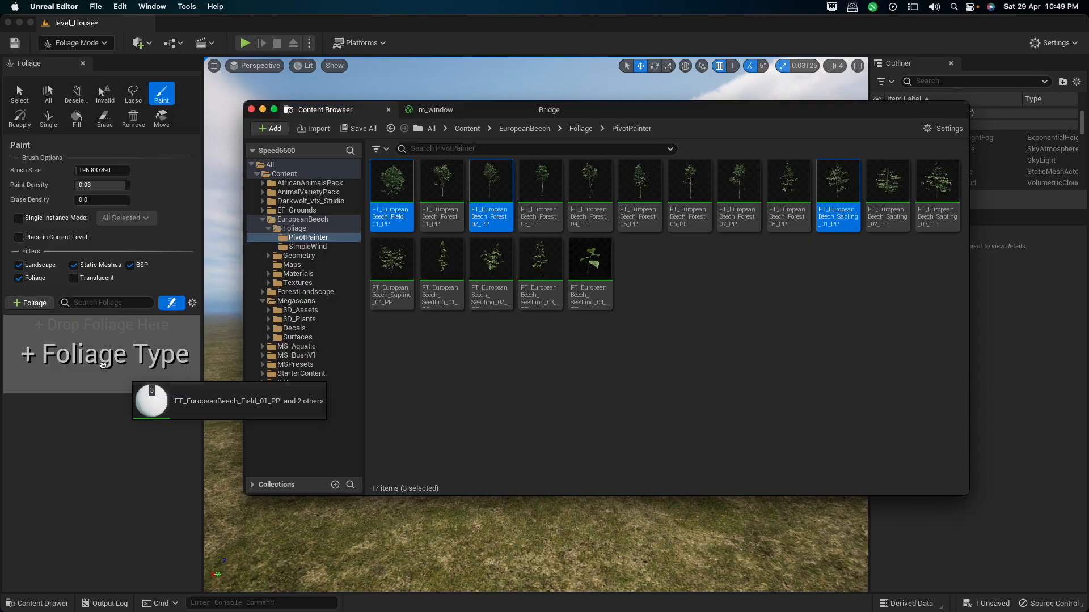
drag(102, 365, 125, 357)
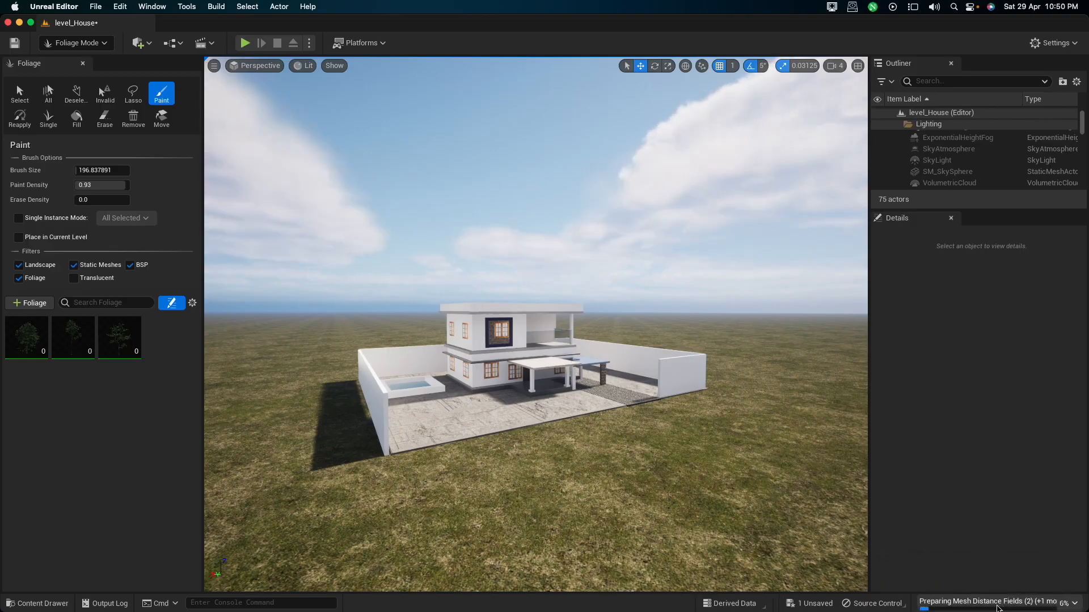
Select all three European beech foliage types together and set their Density / 1Kuu to 5.0.
mouse_move(988, 608)
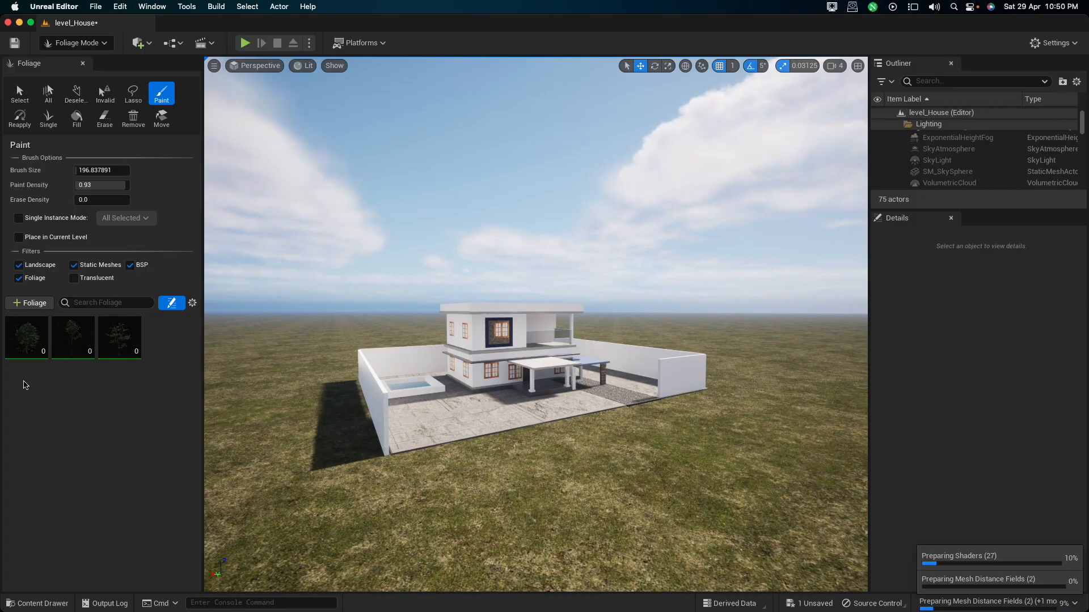
click(12, 324)
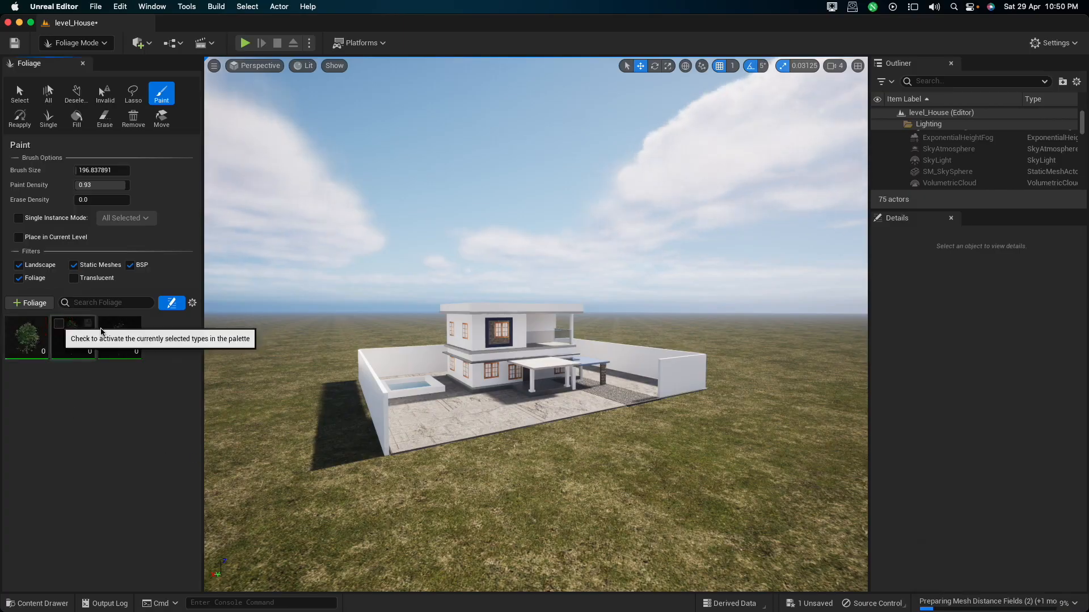
click(59, 324)
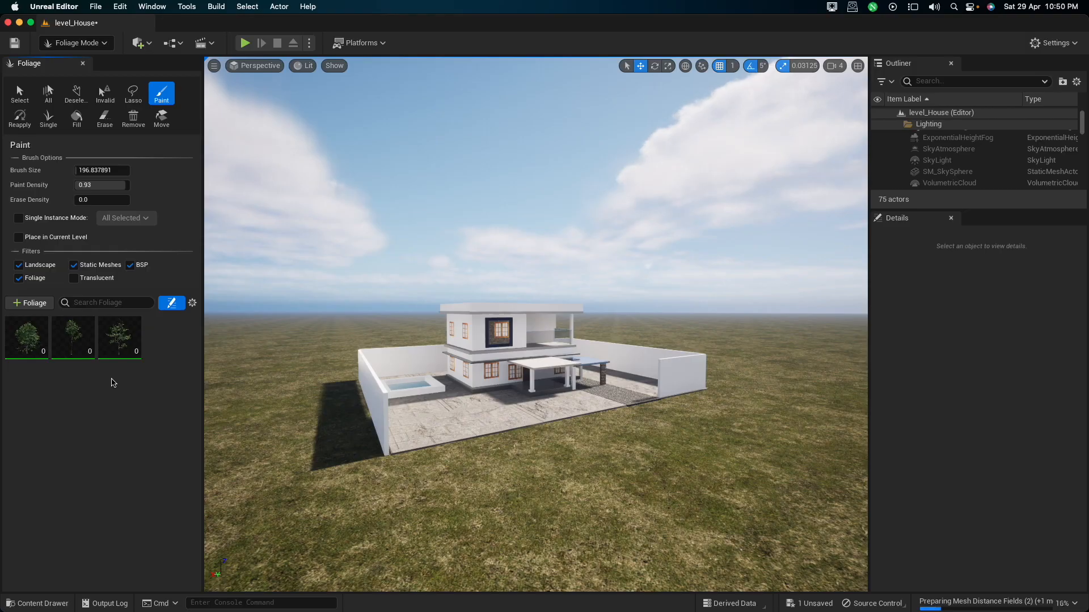
mouse_move(1, 344)
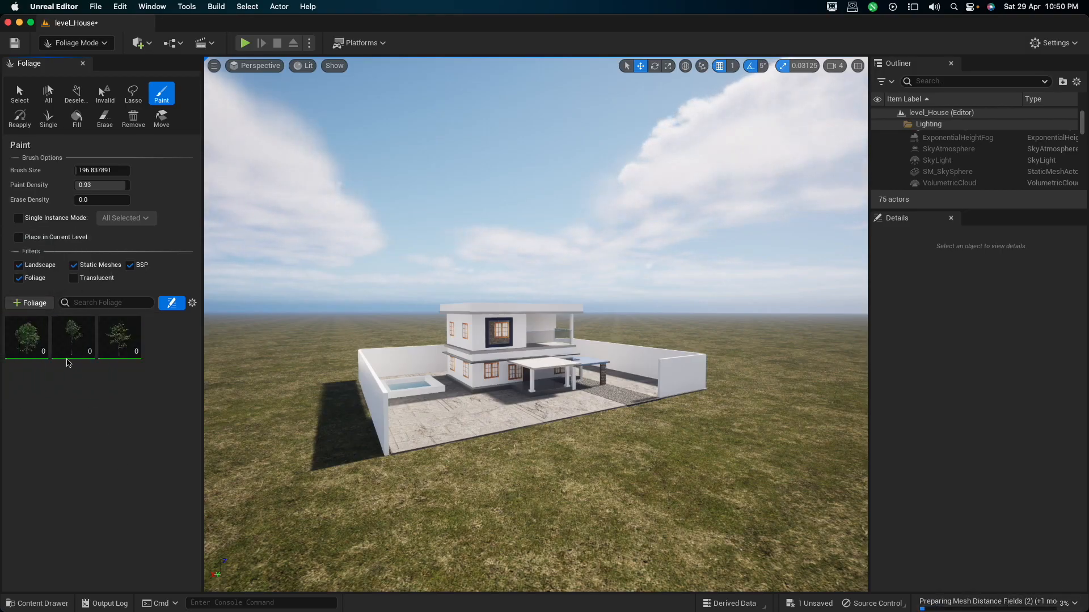
click(101, 347)
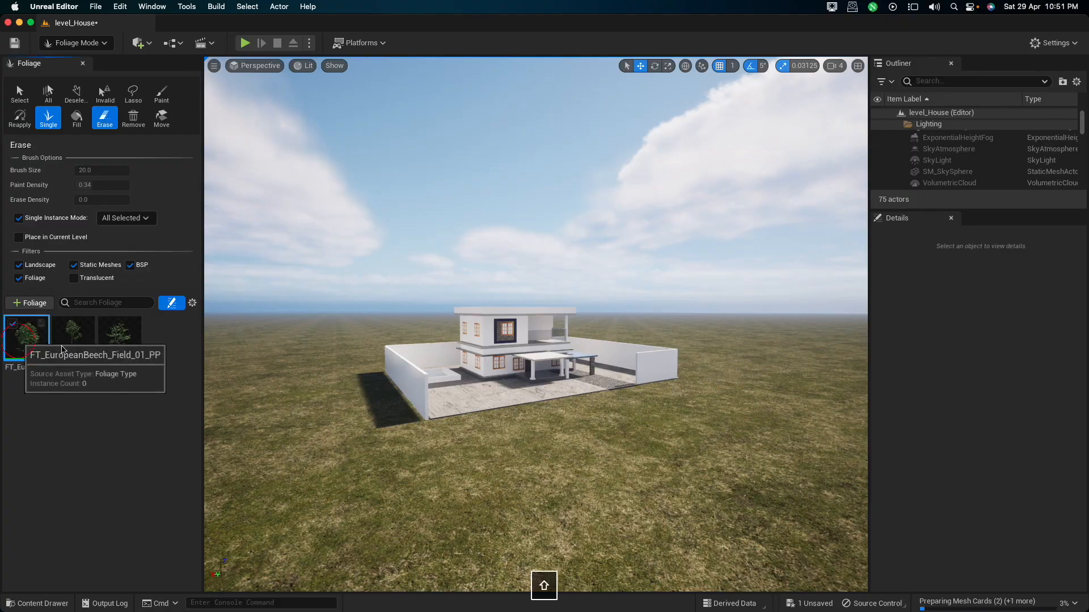
shift+click(120, 340)
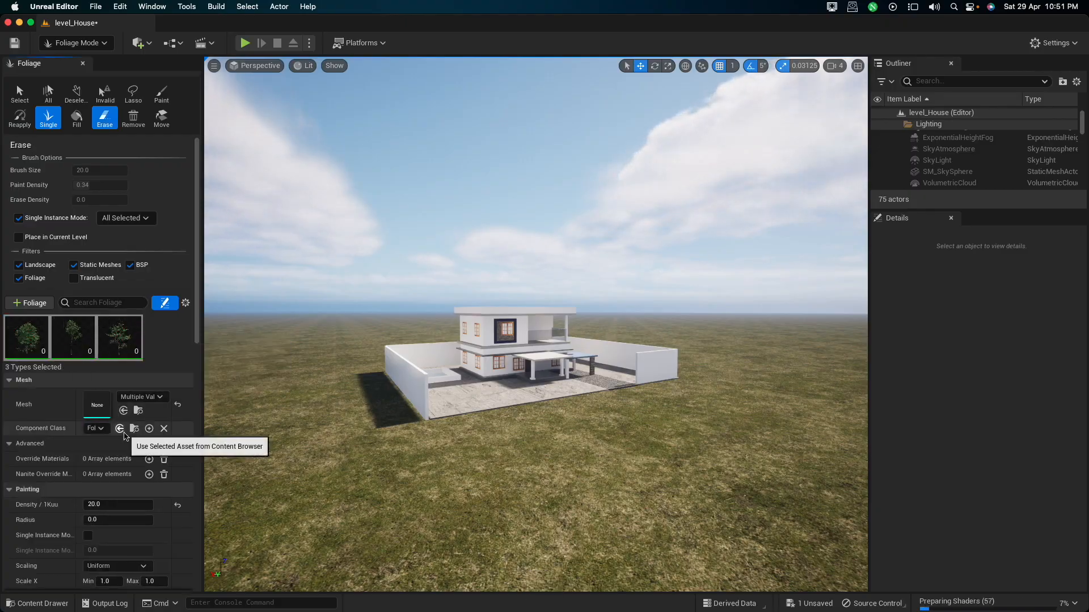
click(112, 512)
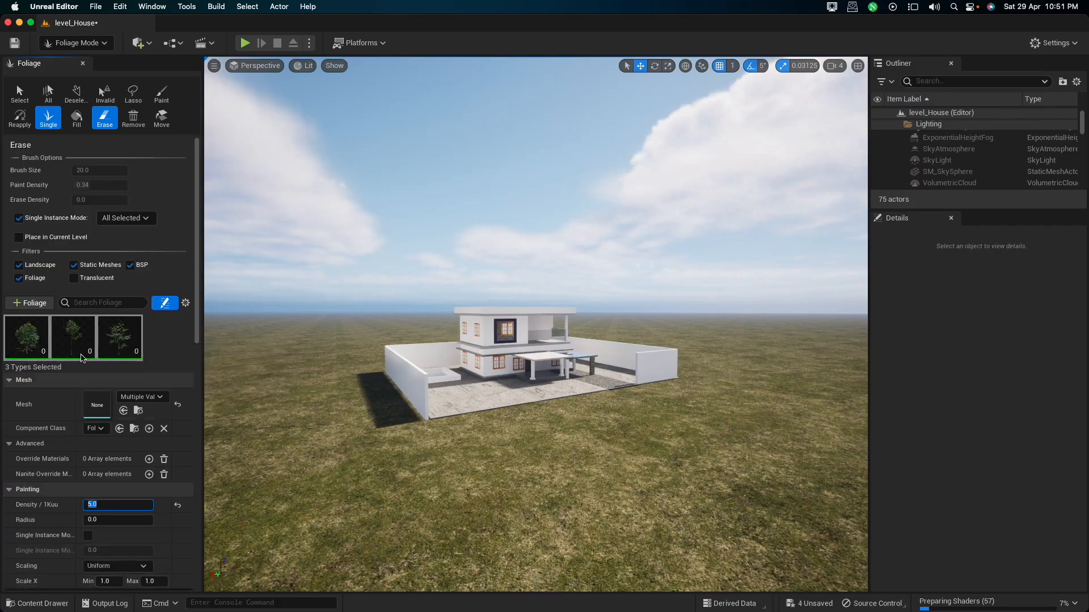
Set the selected foliage types' Scale X range to a minimum of 0.1 and a maximum of 0.5 with Uniform scaling.
scroll(26, 458, down, 5)
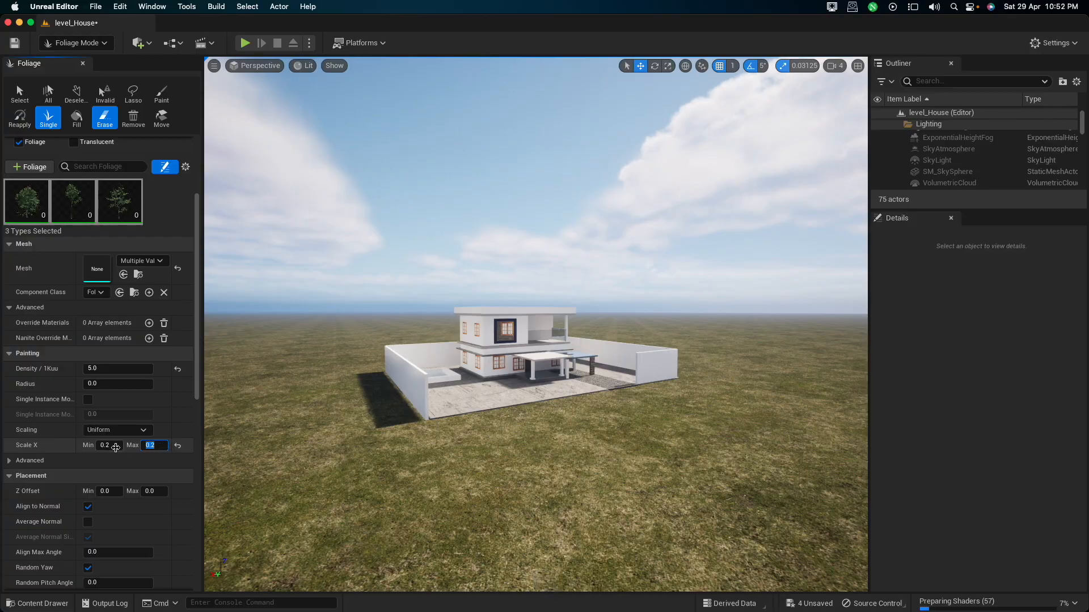
click(108, 431)
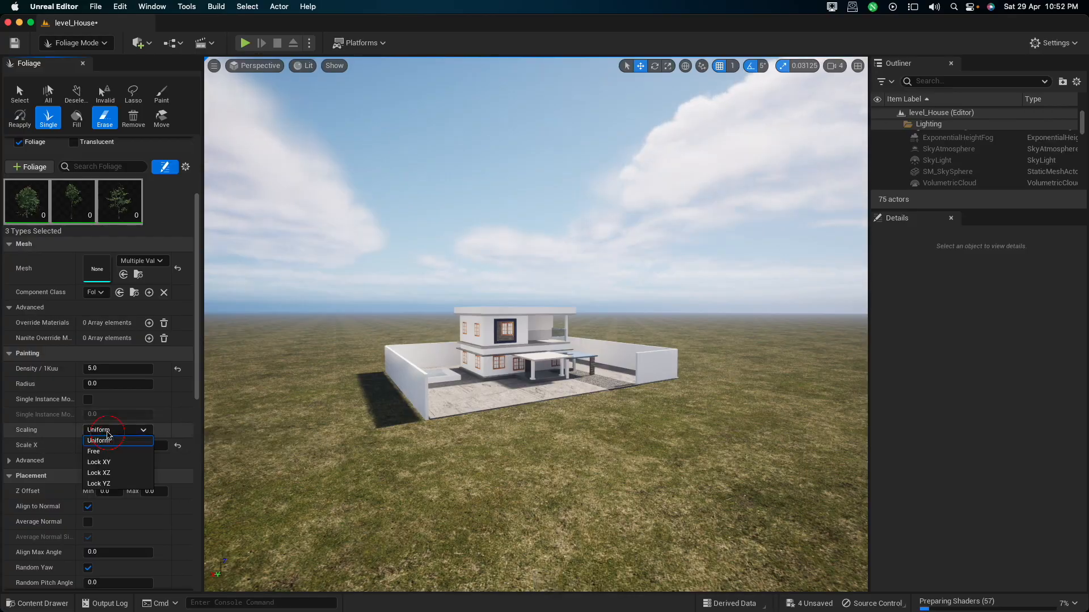
click(96, 451)
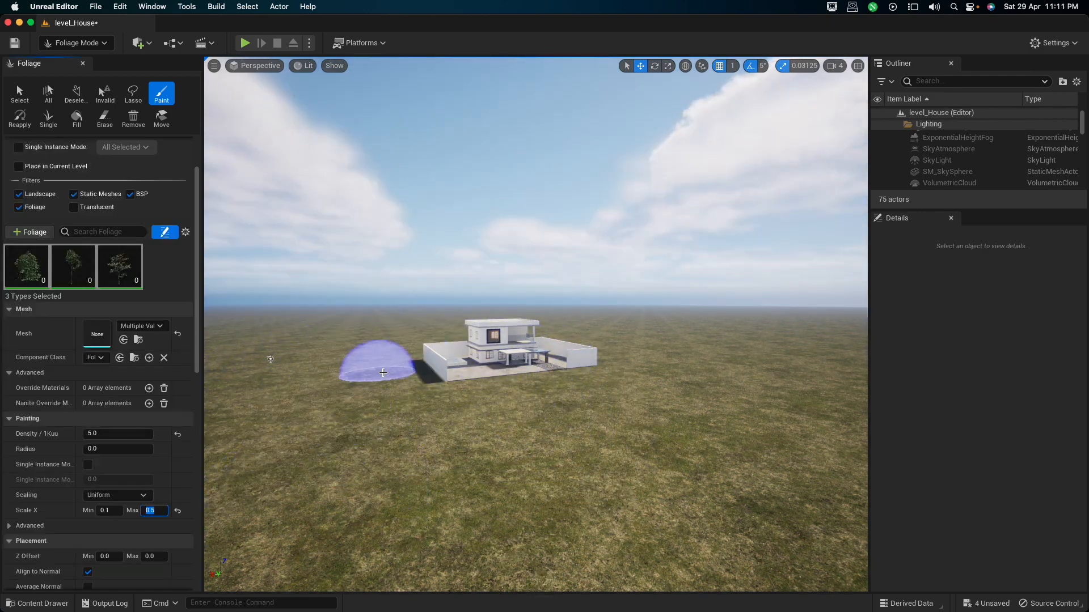
Paint beech trees beside the house's pool-side wall, enlarging the brush to about 685 with a paint density of 0.41.
click(383, 372)
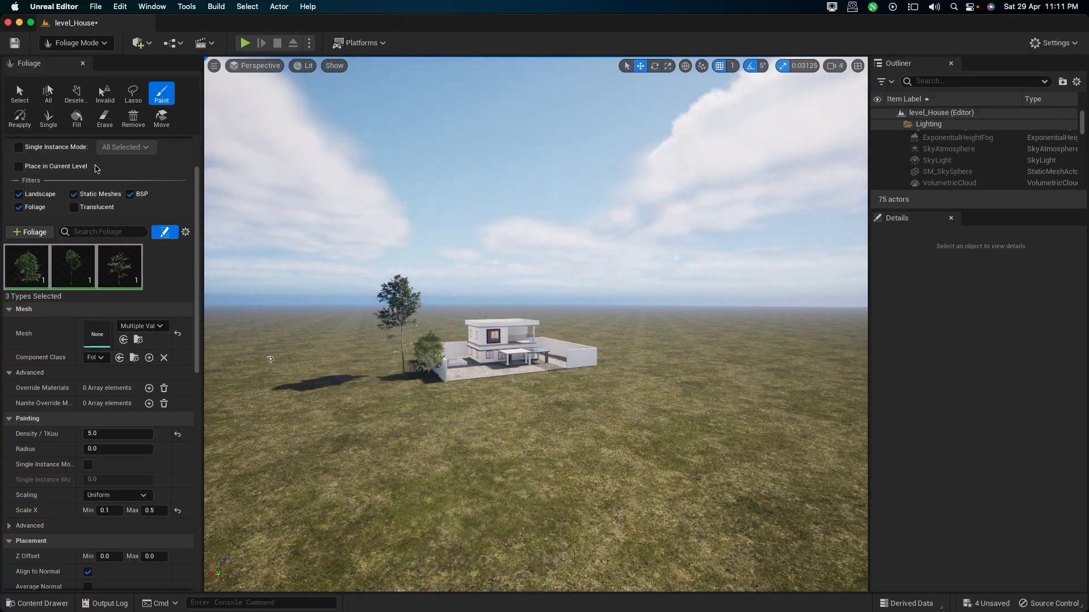
scroll(88, 141, up, 2)
click(97, 187)
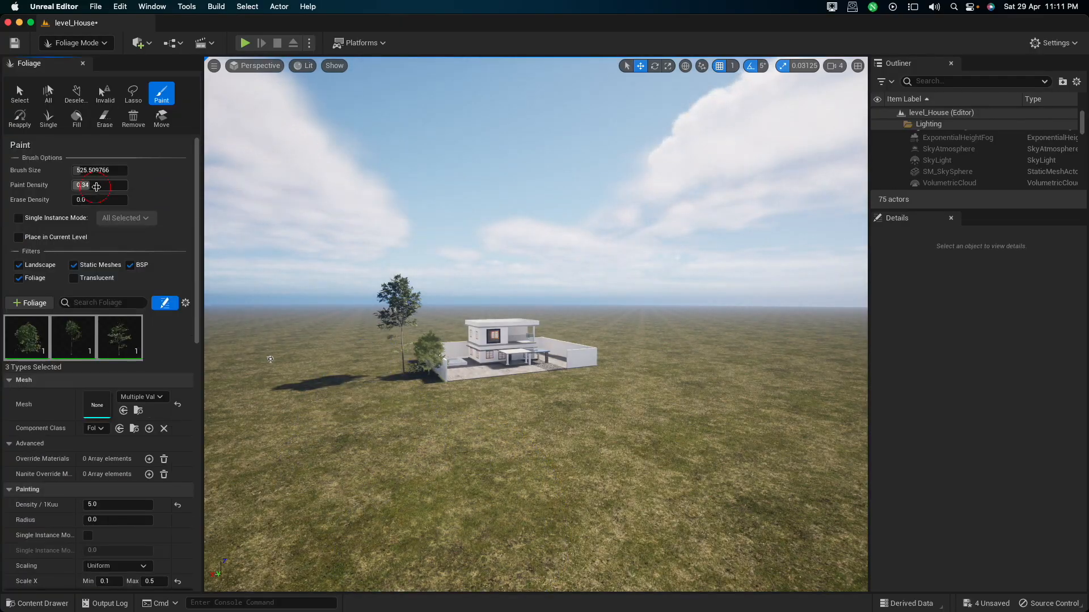
drag(93, 170, 80, 170)
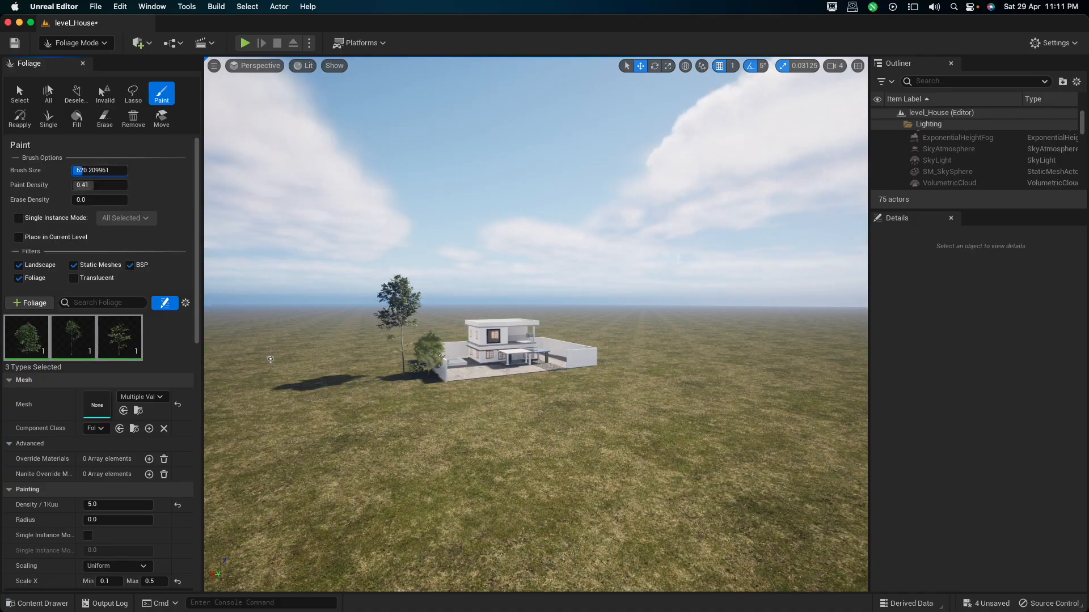
drag(369, 360, 438, 280)
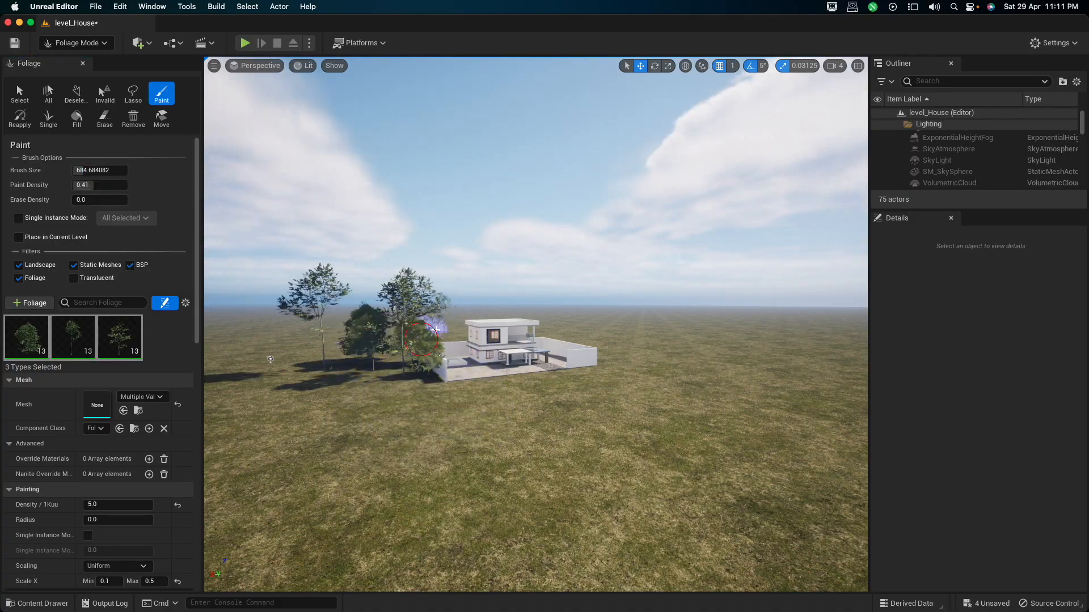
Undo the dense foliage stroke around the house and paint smaller beech clusters on both sides and in the foreground.
mouse_move(436, 330)
mouse_down()
mouse_move(647, 315)
mouse_move(811, 387)
mouse_move(780, 439)
mouse_move(709, 391)
mouse_move(384, 445)
mouse_move(278, 428)
mouse_move(255, 440)
mouse_up()
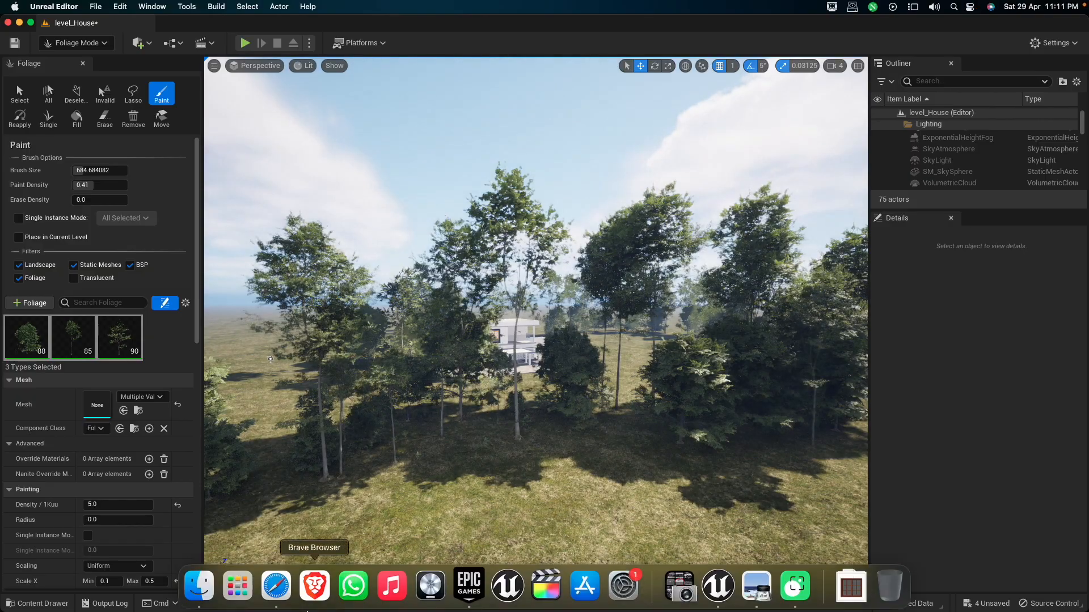
key(super+z)
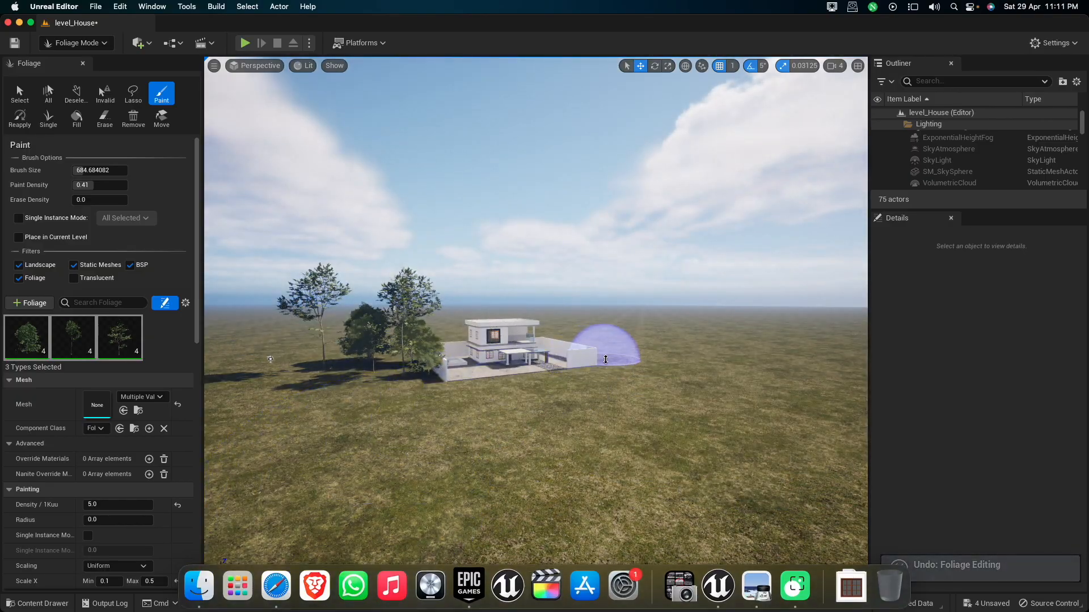
click(597, 347)
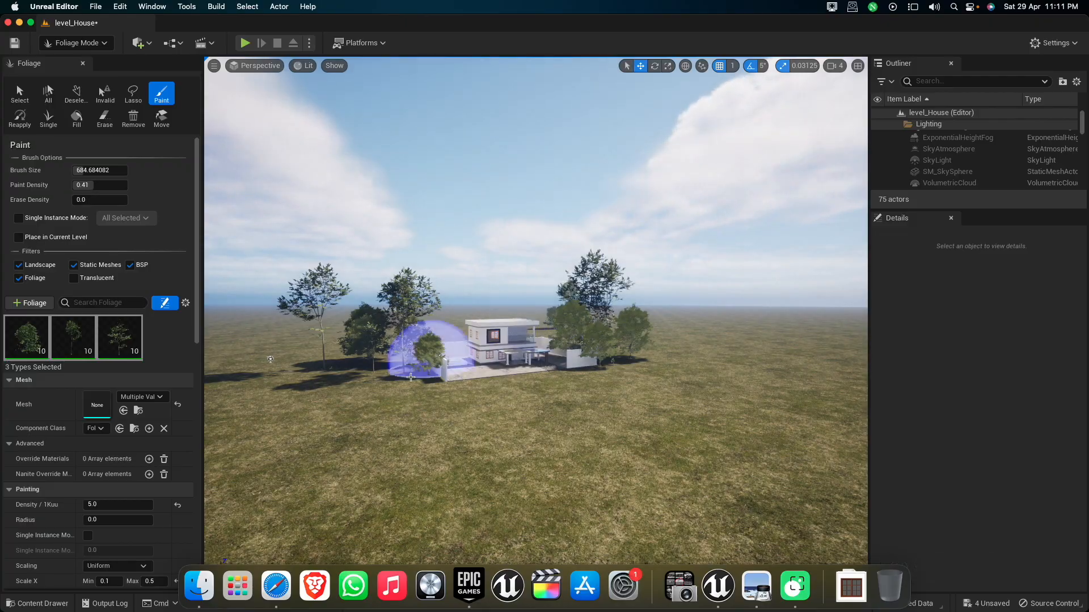
drag(367, 390, 374, 459)
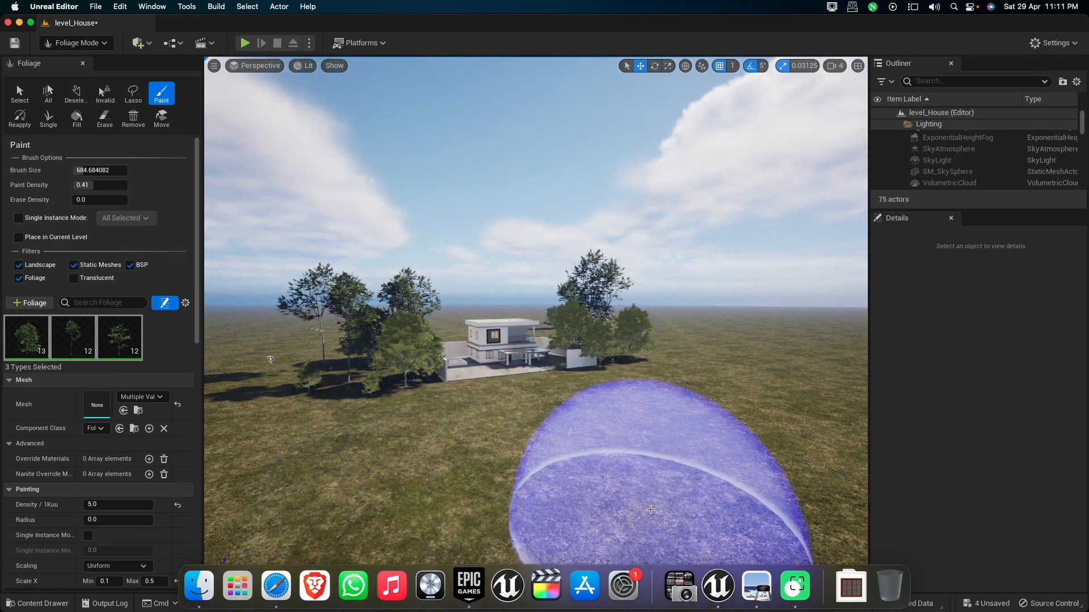
mouse_move(640, 499)
mouse_down()
mouse_move(822, 488)
mouse_move(811, 437)
mouse_move(804, 472)
mouse_move(805, 448)
mouse_move(726, 499)
mouse_move(493, 505)
mouse_move(509, 512)
mouse_up()
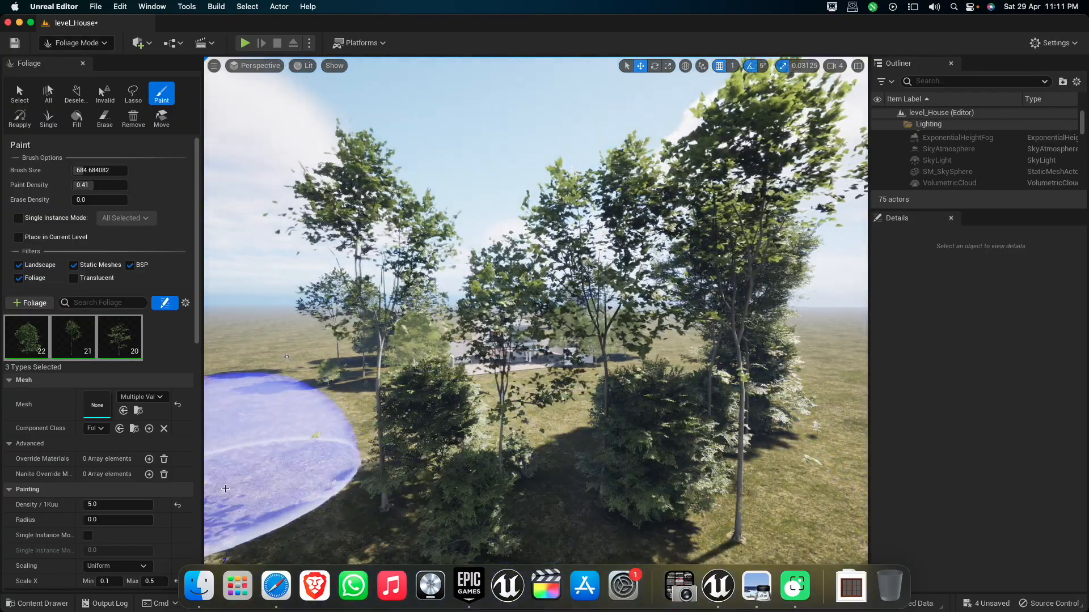
drag(227, 519, 270, 383)
click(276, 379)
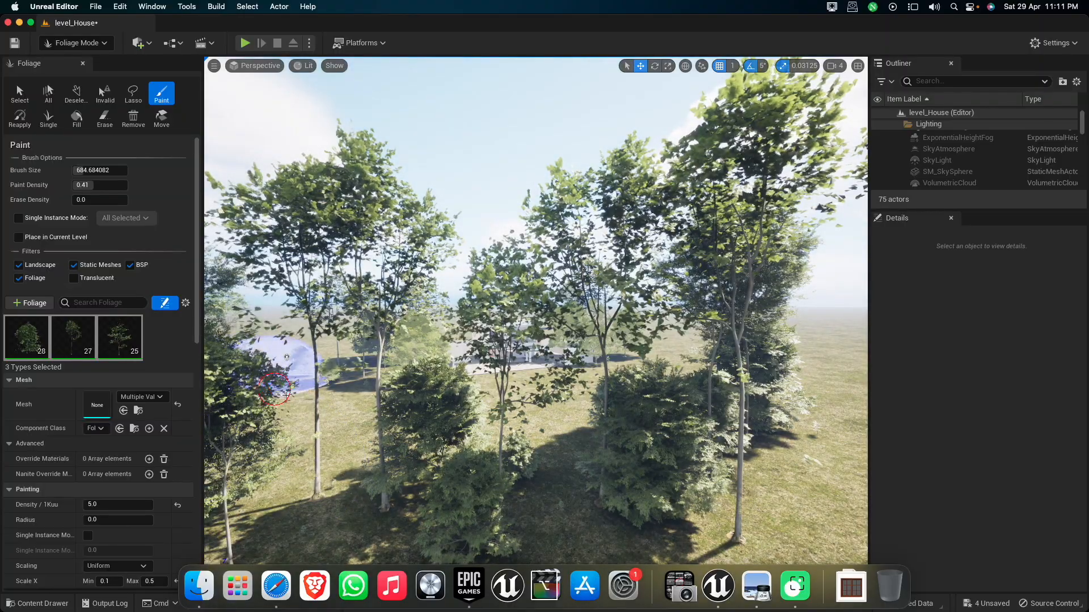
Paint a dense belt of beech trees around the side and back of the house compound from a raised view.
middle_drag(278, 381, 255, 363)
right_drag(278, 381, 247, 425)
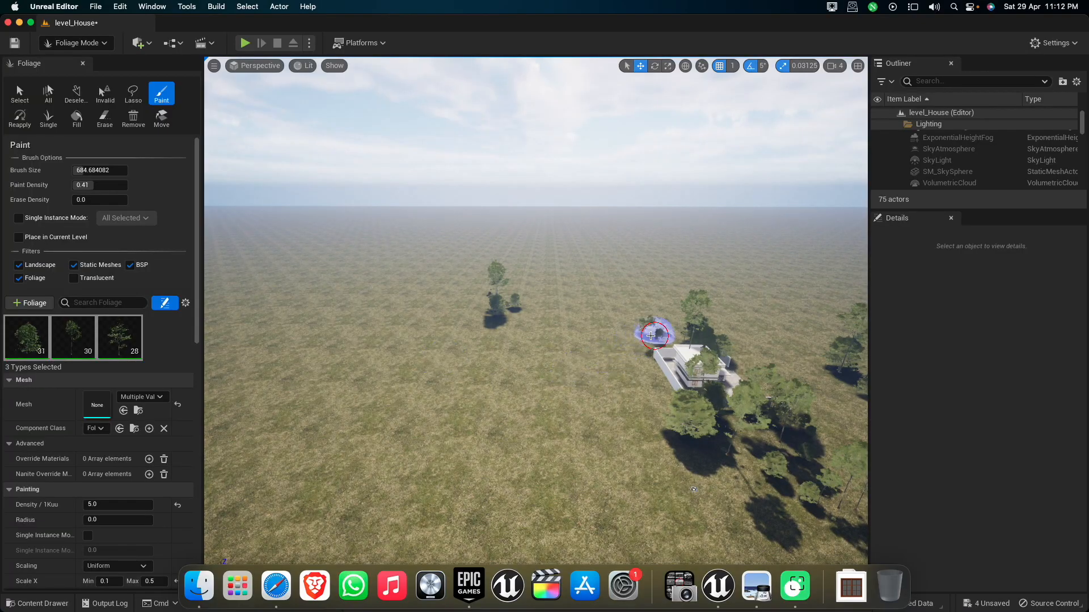
mouse_move(650, 335)
mouse_down()
mouse_move(578, 344)
mouse_move(476, 385)
mouse_move(542, 411)
mouse_move(596, 381)
mouse_move(629, 437)
mouse_move(578, 444)
mouse_move(607, 383)
mouse_move(643, 376)
mouse_move(633, 373)
mouse_move(661, 437)
mouse_move(537, 452)
mouse_move(622, 515)
mouse_move(529, 496)
mouse_move(733, 499)
mouse_move(783, 522)
mouse_move(773, 535)
mouse_move(791, 513)
mouse_move(755, 354)
mouse_move(726, 294)
mouse_move(805, 328)
mouse_move(764, 284)
mouse_up()
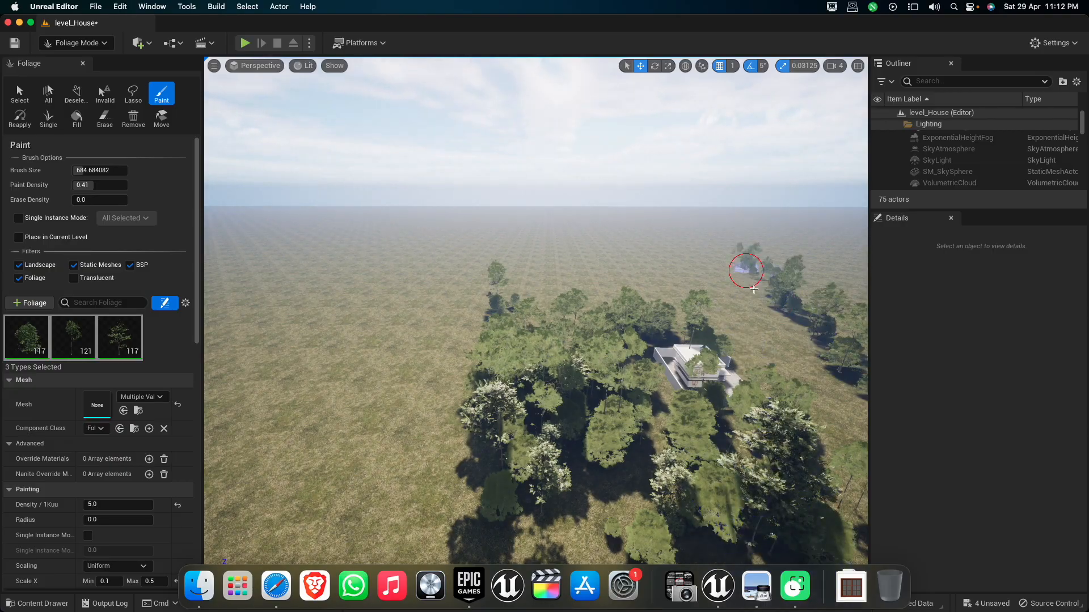
drag(612, 281, 588, 305)
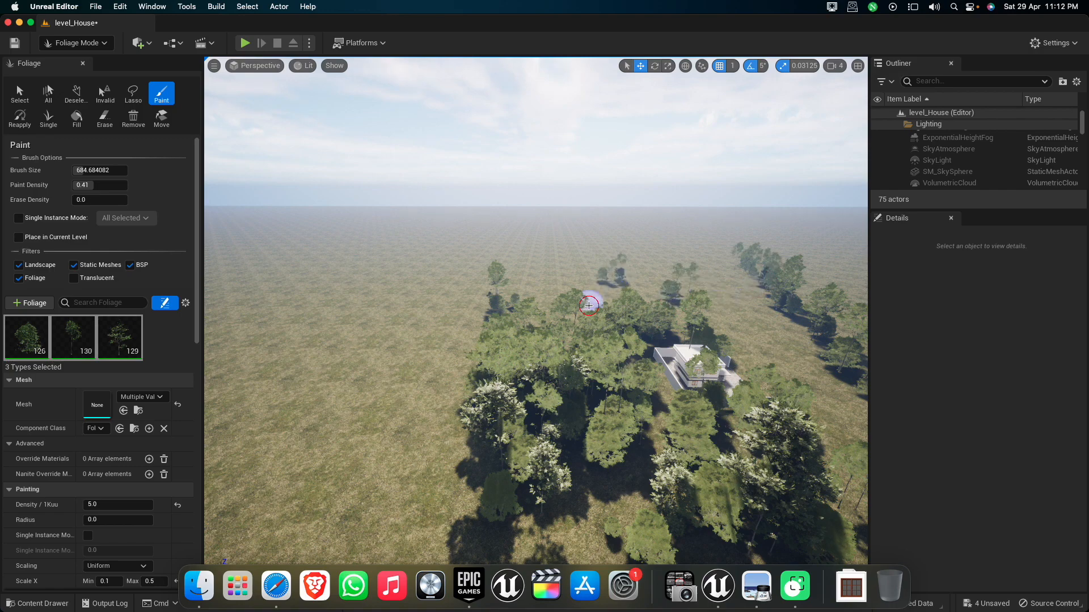
drag(684, 345, 582, 509)
Check the painted trees up close around the house and yard, and switch the level editor to Selection mode.
mouse_move(654, 477)
right_down()
mouse_move(653, 411)
mouse_move(635, 411)
mouse_move(652, 409)
right_up()
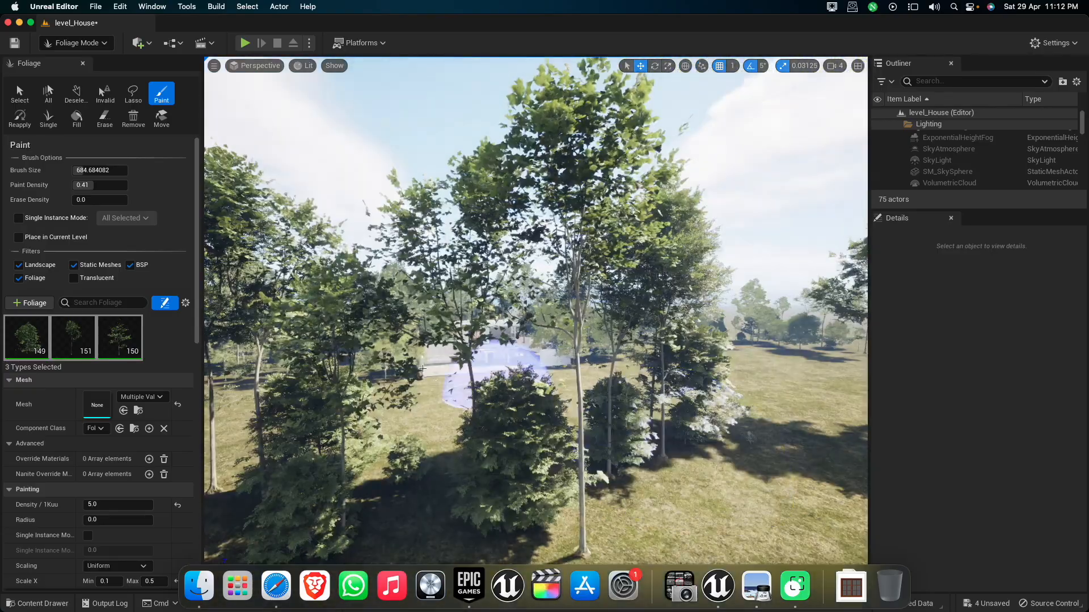
scroll(422, 369, up, 10)
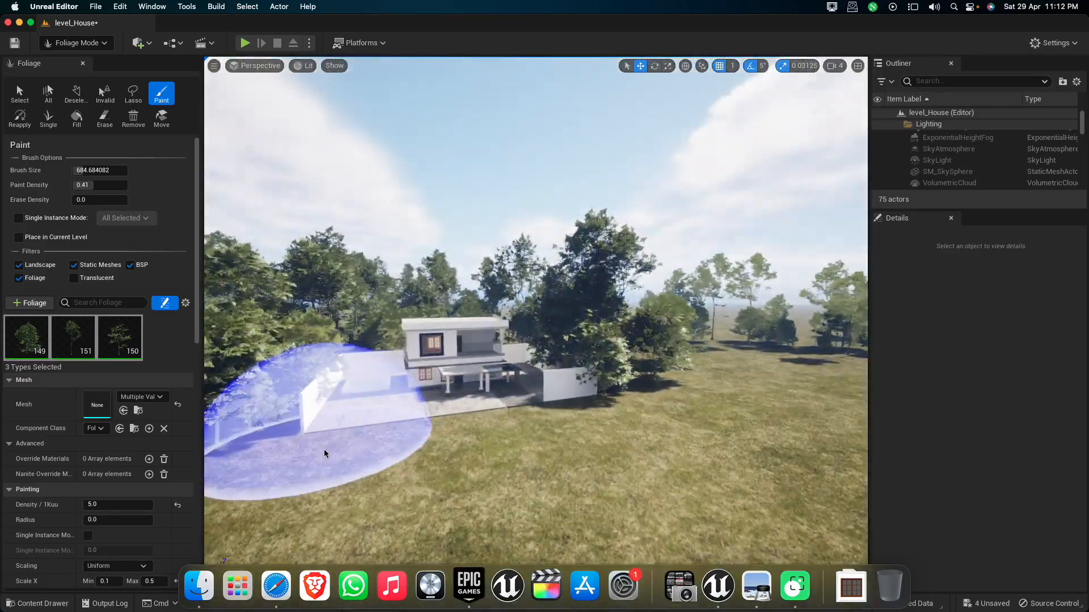
scroll(325, 454, up, 8)
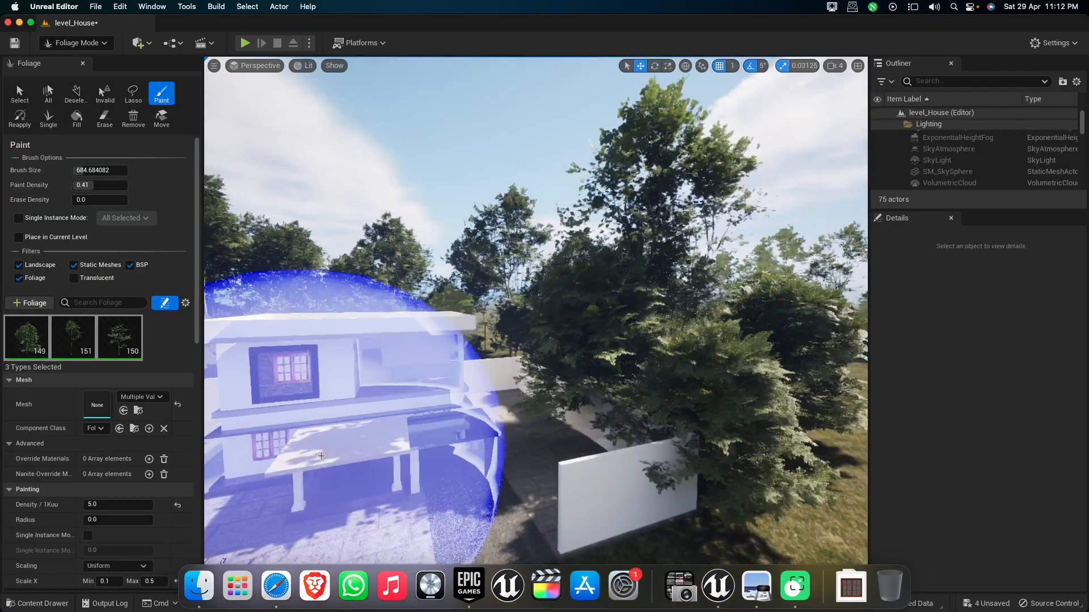
scroll(585, 408, up, 6)
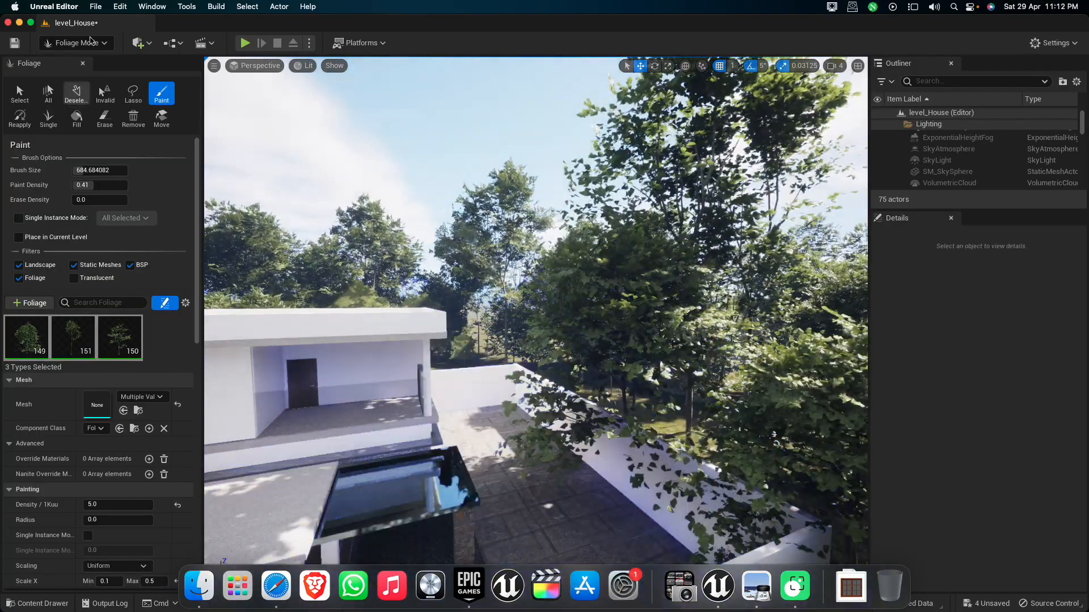
click(96, 43)
click(85, 64)
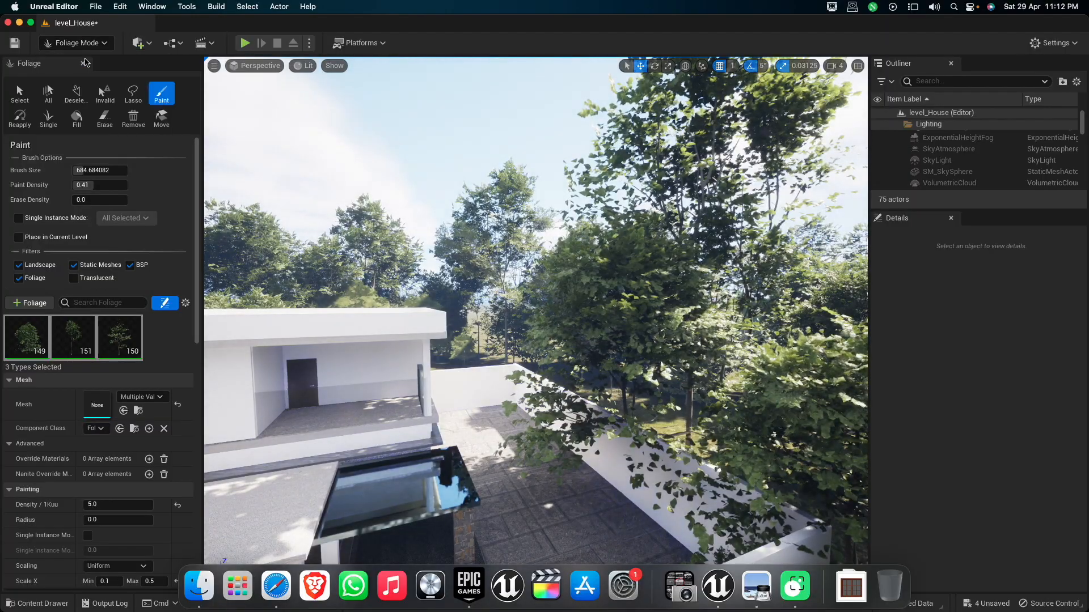
Duplicate the gravel driveway strip inside the compound and place the copy on the grass in front, at Y -3735.
scroll(470, 429, down, 10)
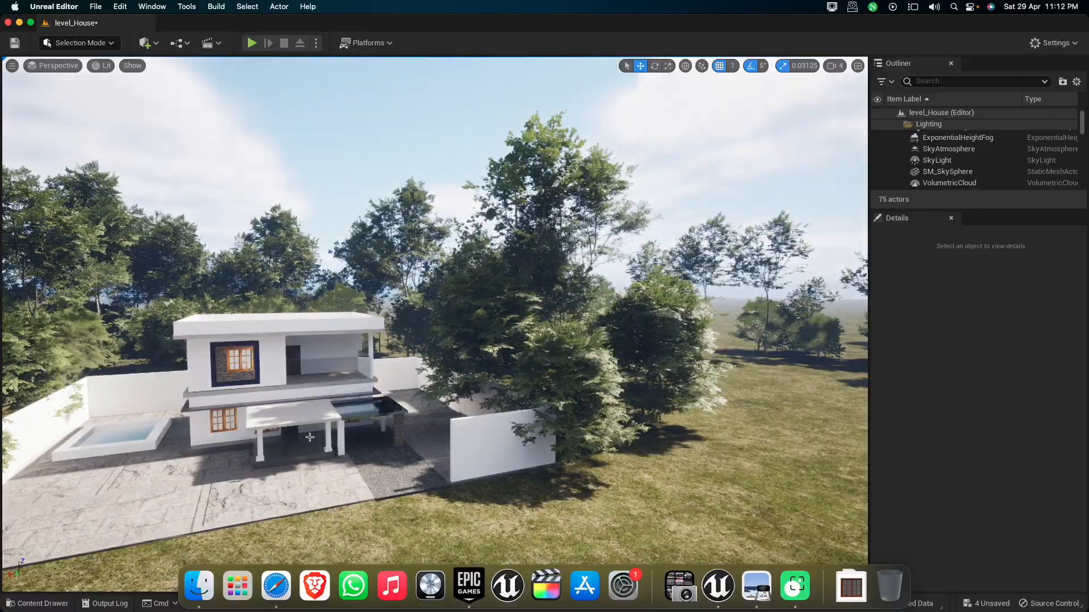
alt+drag(94, 443, 400, 505)
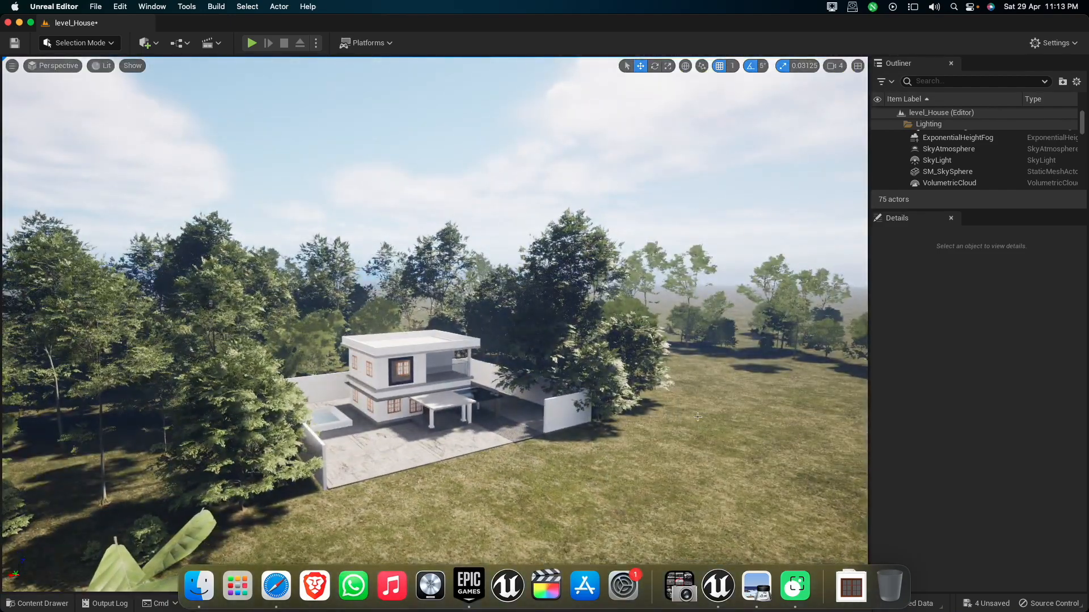
click(512, 429)
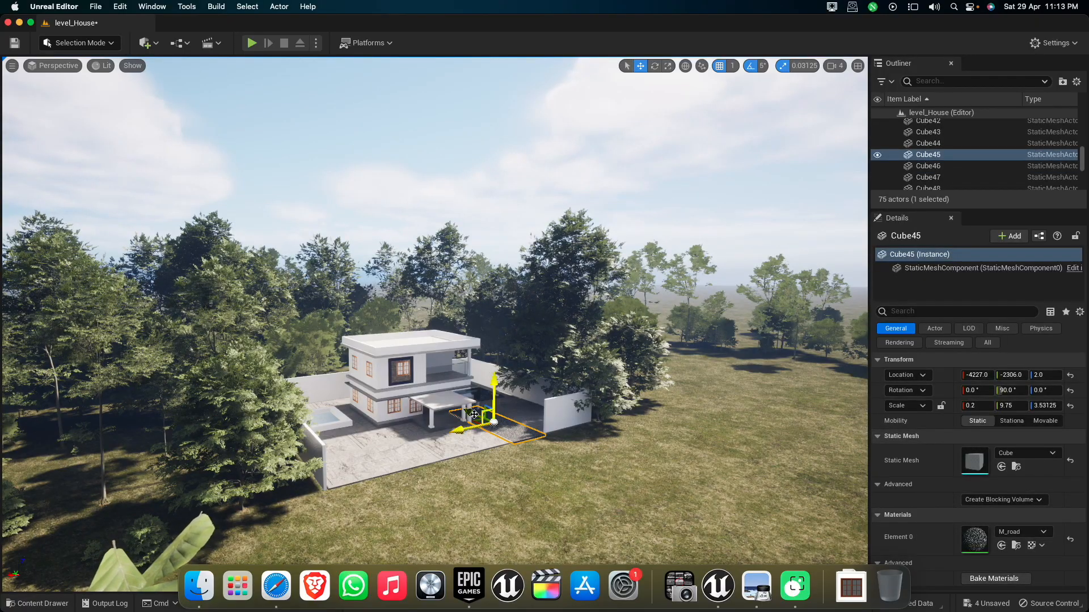
alt+drag(477, 415, 627, 480)
Try a Y rotation of 0° on the copied strip, and undo the rotation.
key(e)
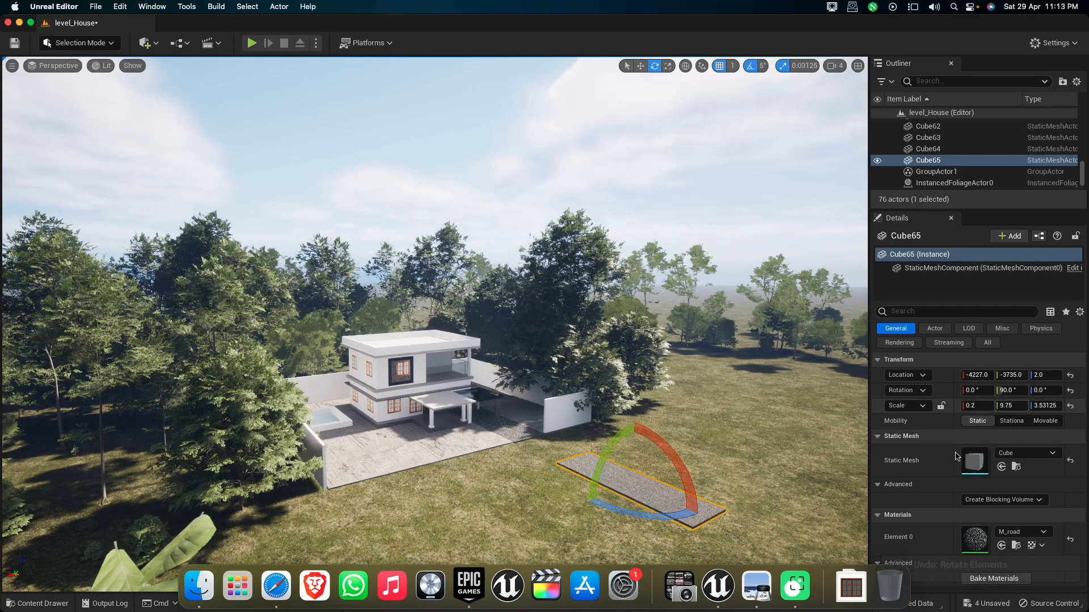
click(1008, 391)
text(0)
key(Return)
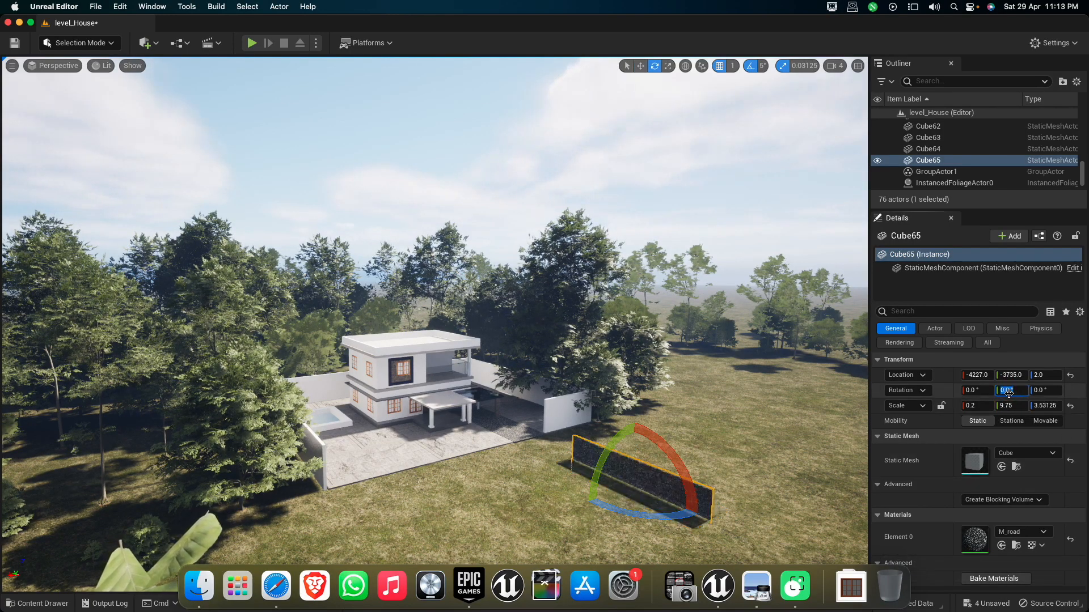
text(0)
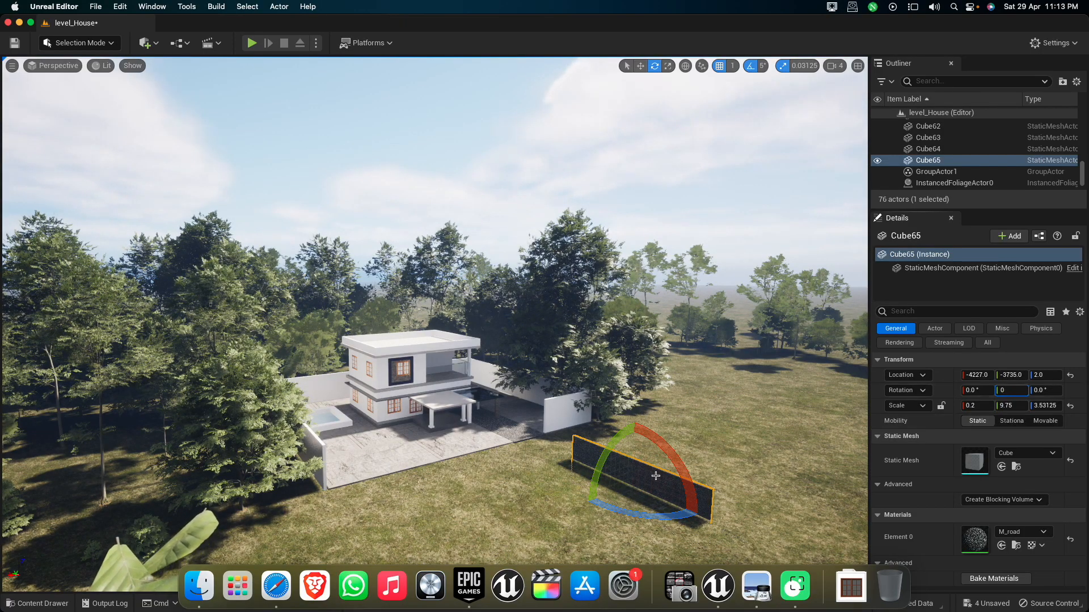
key(super+z)
key(w)
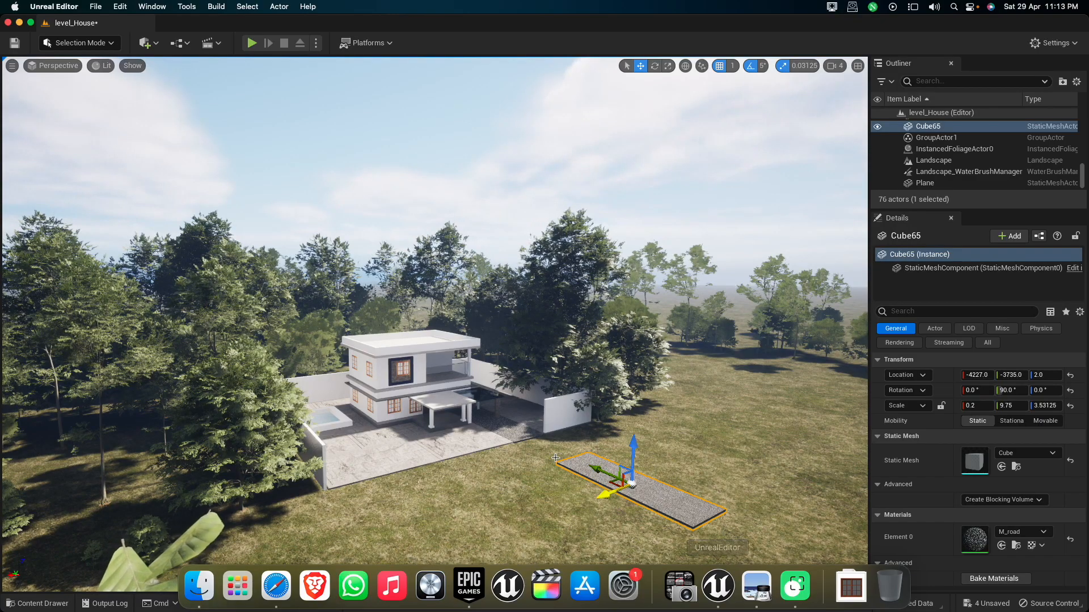
Set the copied gravel strip's Z rotation to 90° so it runs across the front of the compound.
click(1045, 391)
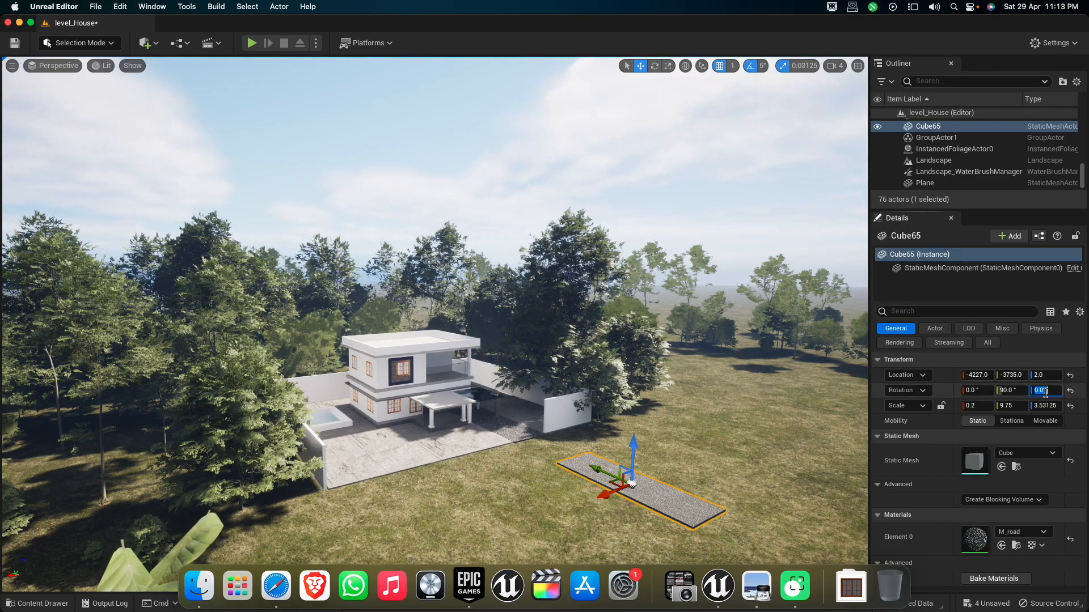
key(Return)
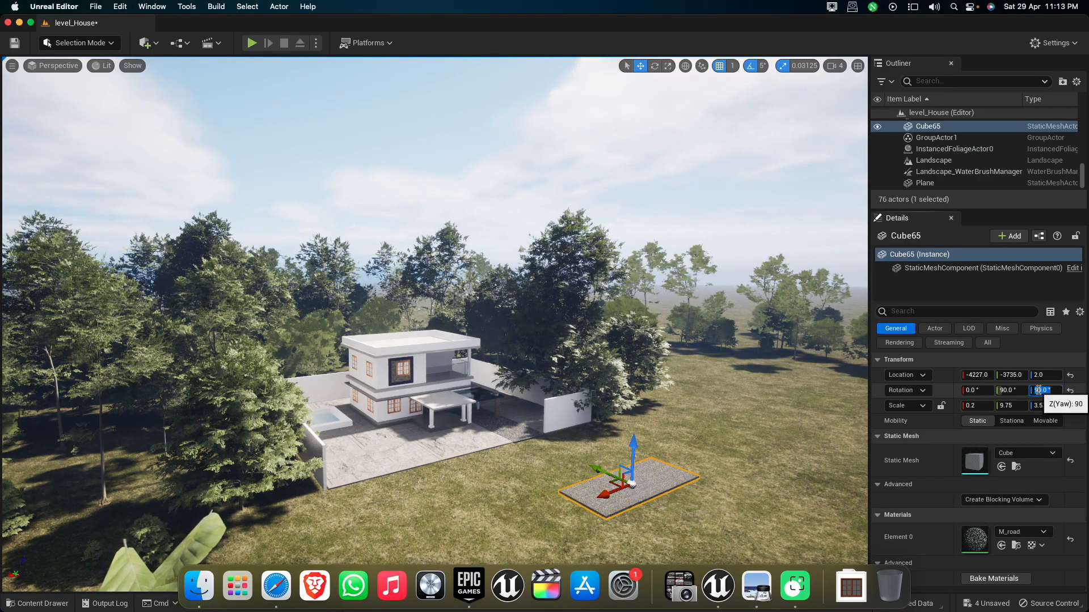
text(1)
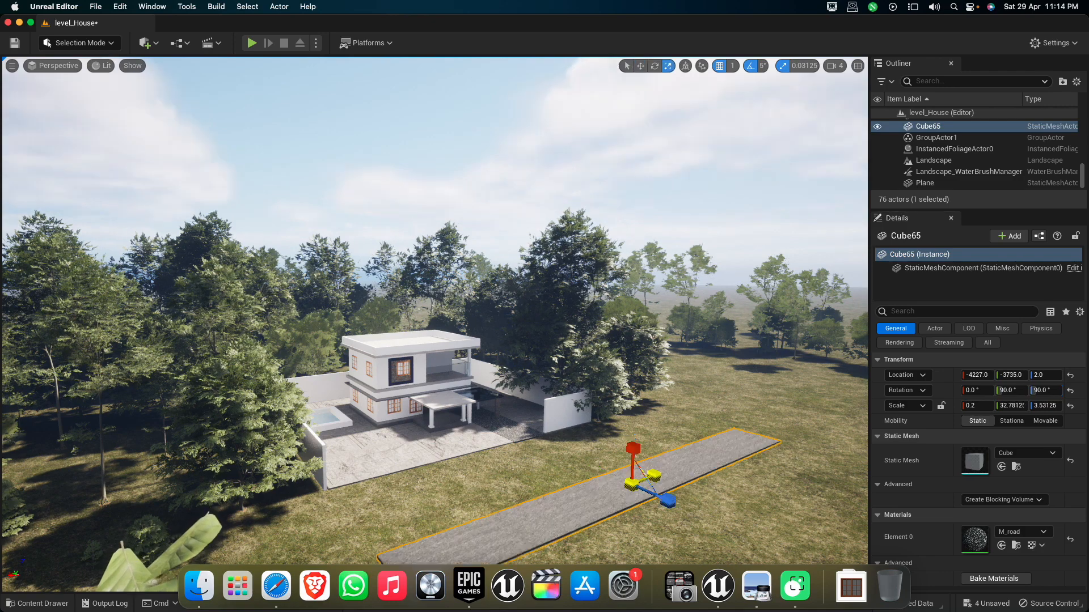
Scale the strip into a long road, about 130.09 in Y and 7.09 in Z, and move it toward the compound to Y -3279.
drag(654, 475, 693, 511)
drag(654, 475, 701, 456)
key(w)
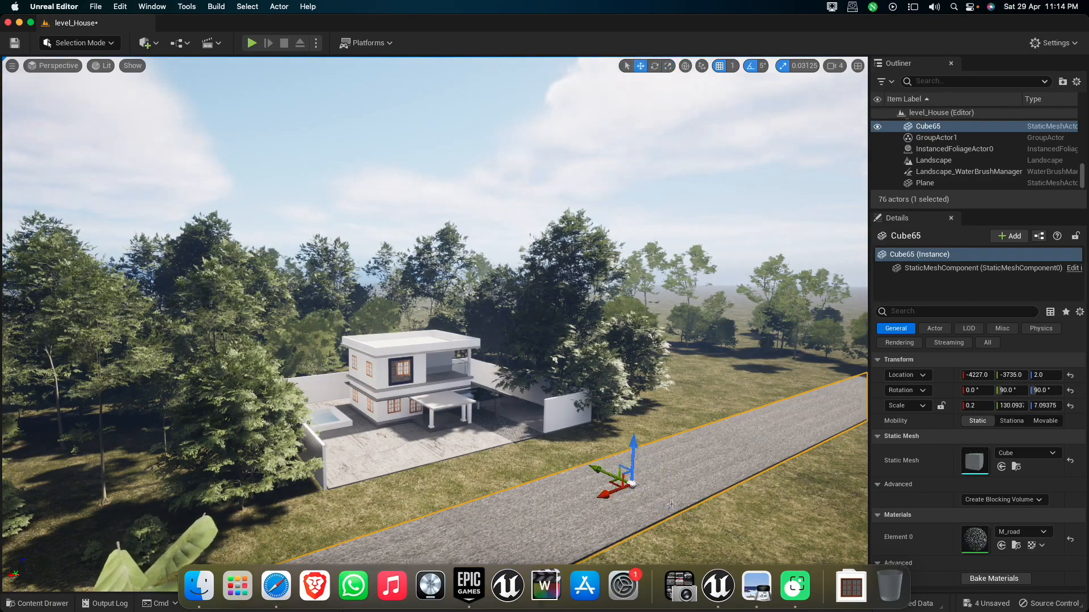
drag(602, 470, 470, 408)
Hide the painted trees by turning off the visibility of InstancedFoliageActor0 in the level.
click(509, 426)
key(r)
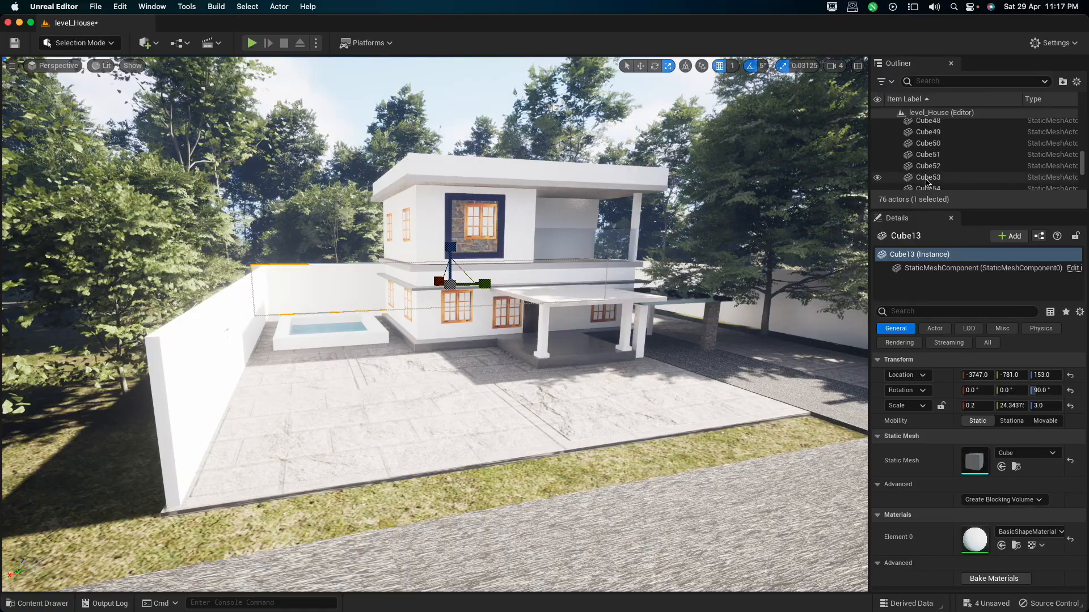
scroll(930, 176, down, 3)
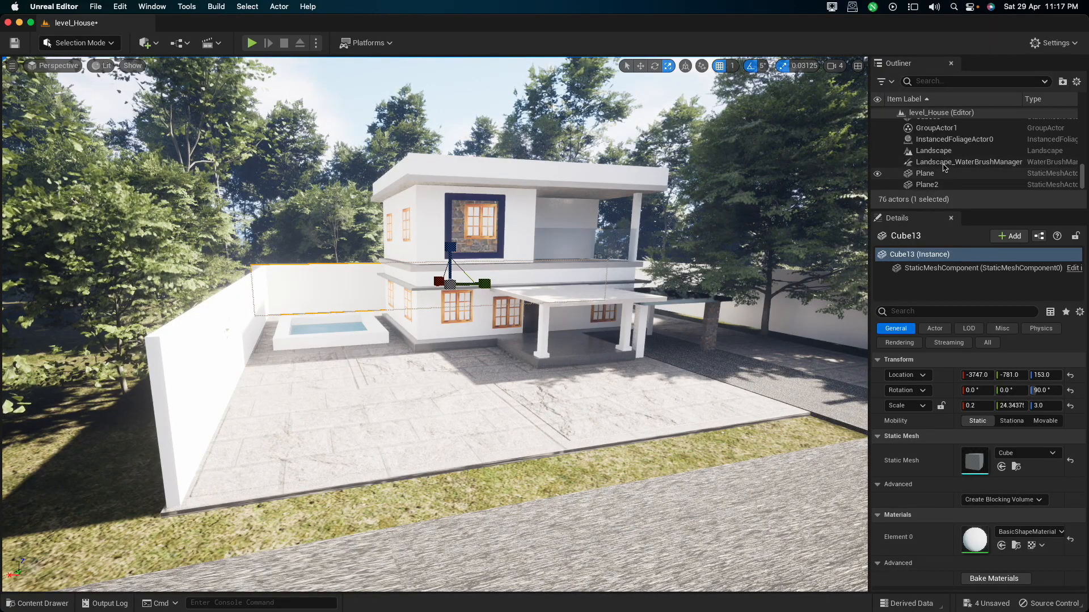
click(944, 164)
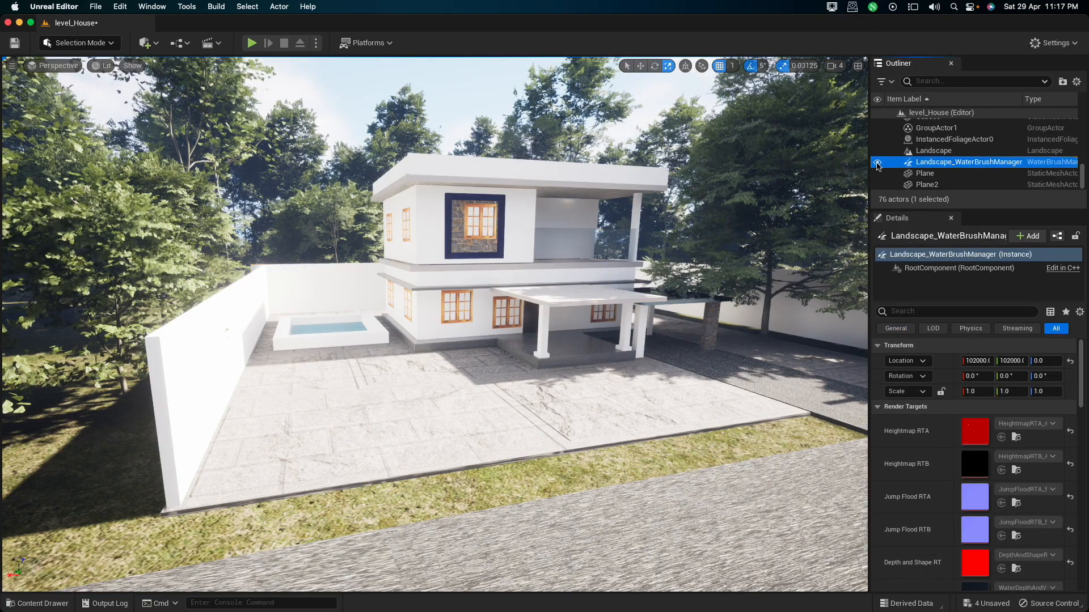
scroll(976, 160, up, 1)
click(975, 161)
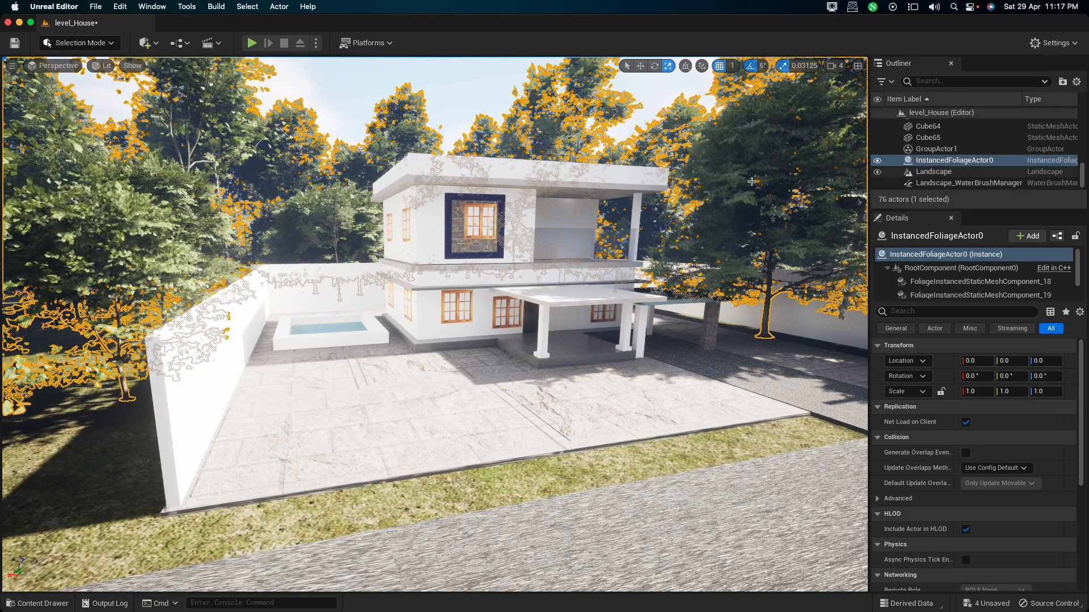
click(878, 161)
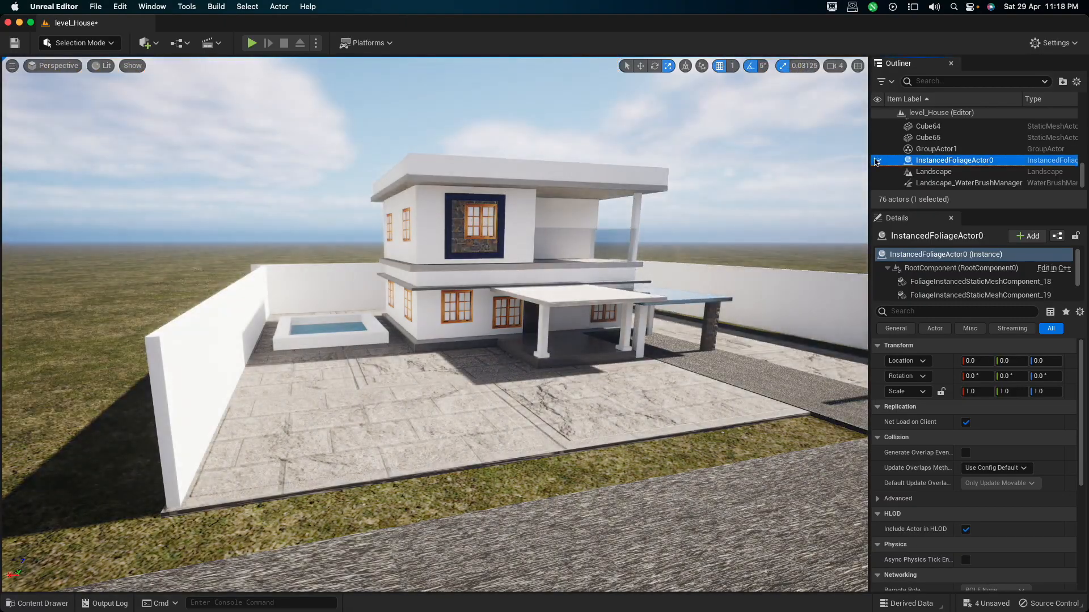
Shorten the rear boundary wall behind the pool to a Y scale of about 23.53.
click(304, 308)
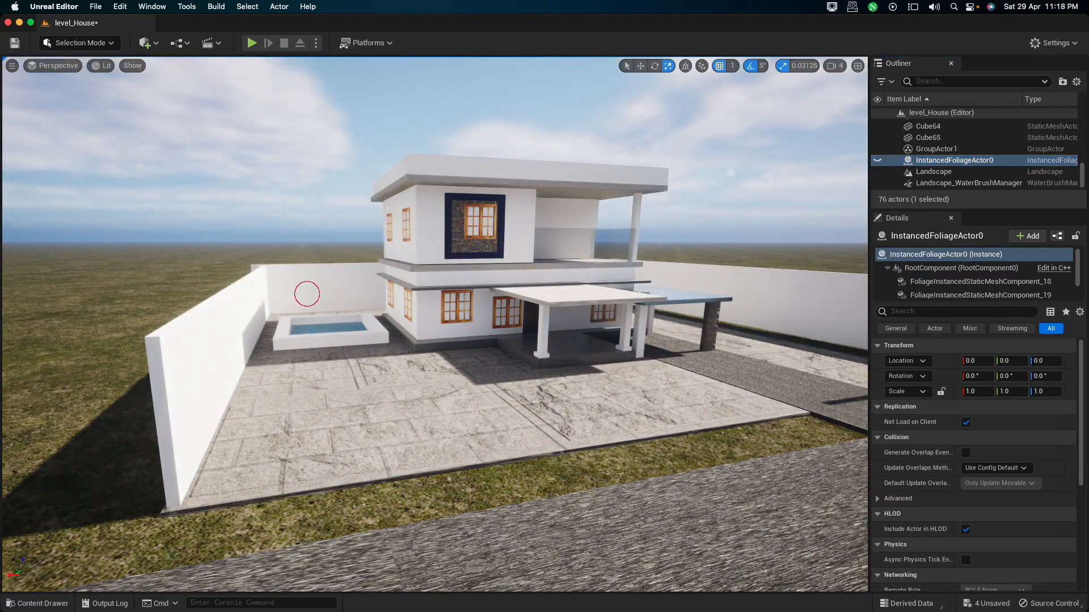
drag(484, 287, 481, 288)
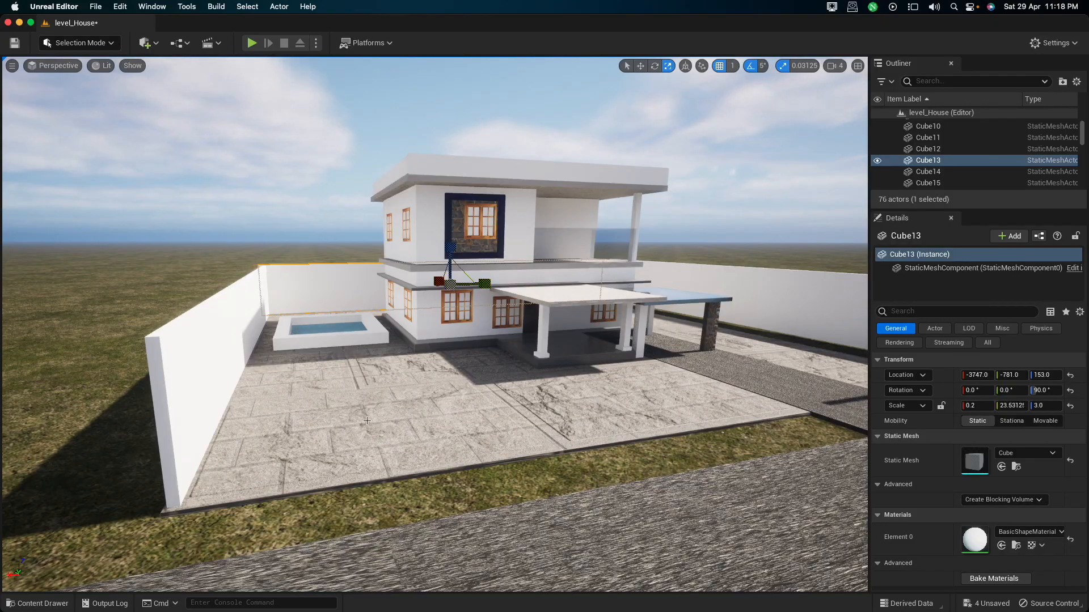
alt+drag(255, 476, 439, 431)
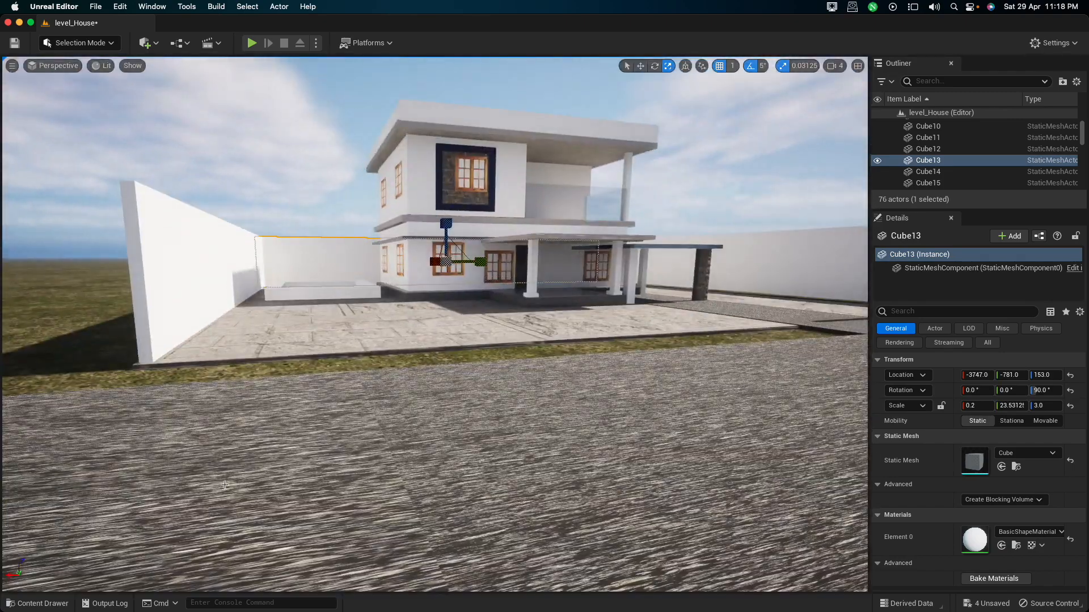
alt+drag(225, 486, 431, 363)
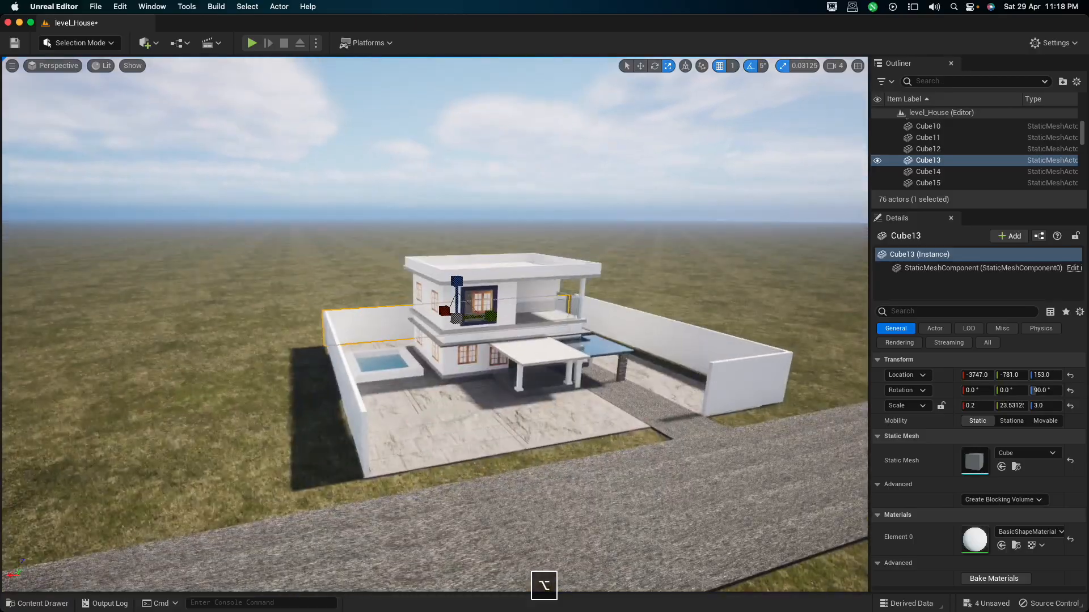
Widen the gravel road in front of the compound slightly.
click(634, 460)
key(f)
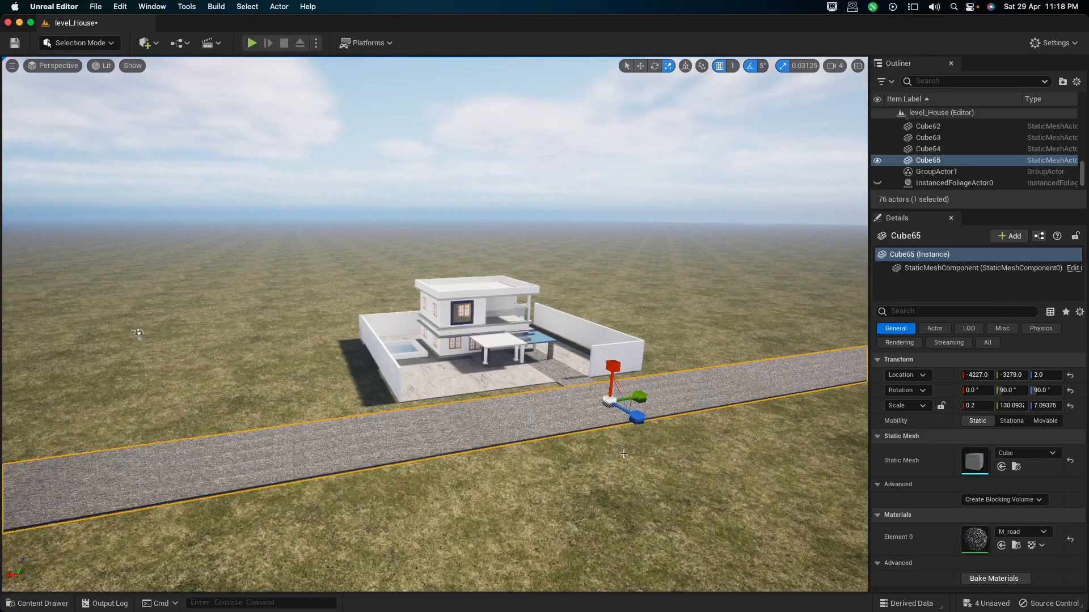
drag(637, 418, 641, 422)
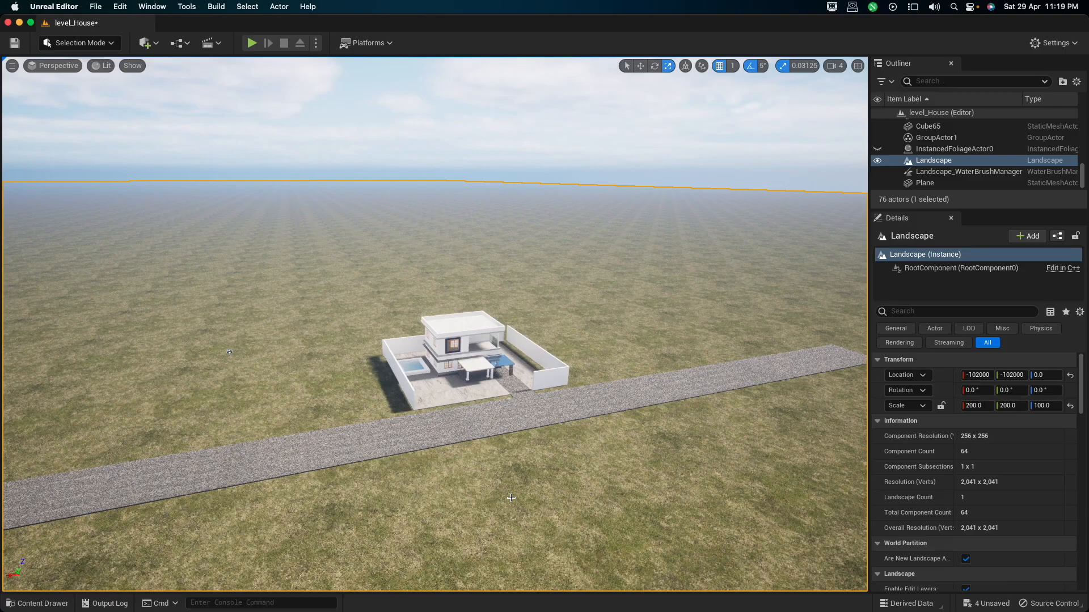
Check whether the water and landscape plugins are enabled by searching the plugin list for "water" and "land".
click(123, 8)
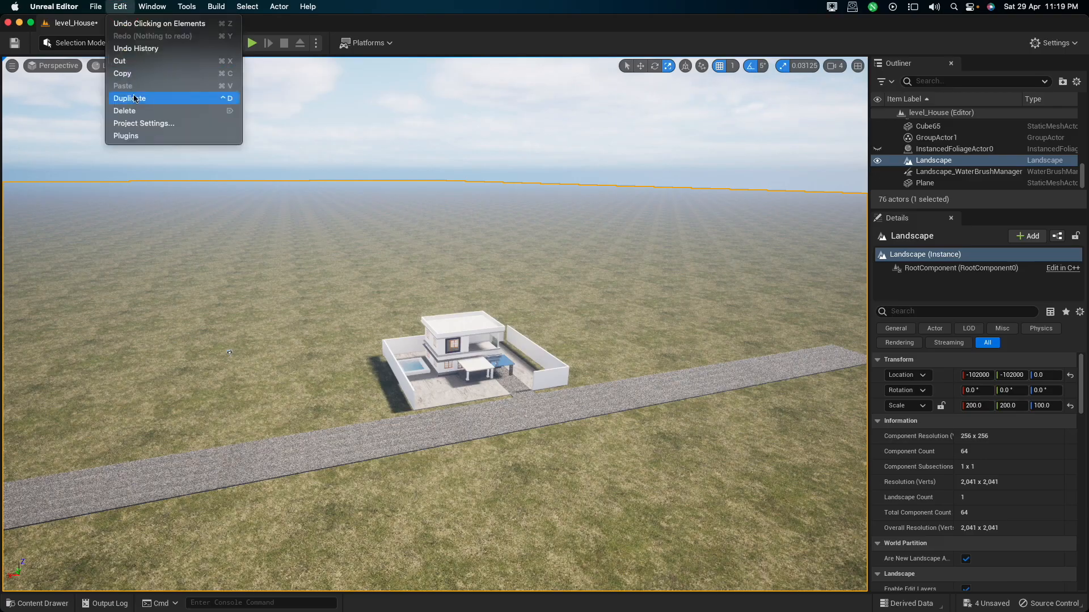
click(139, 135)
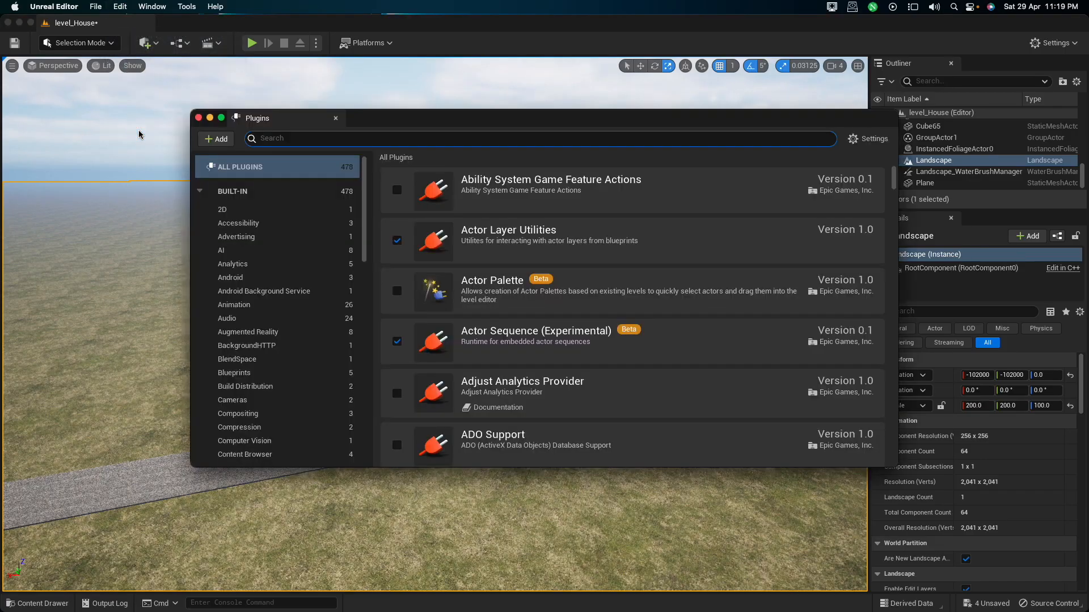
text(w)
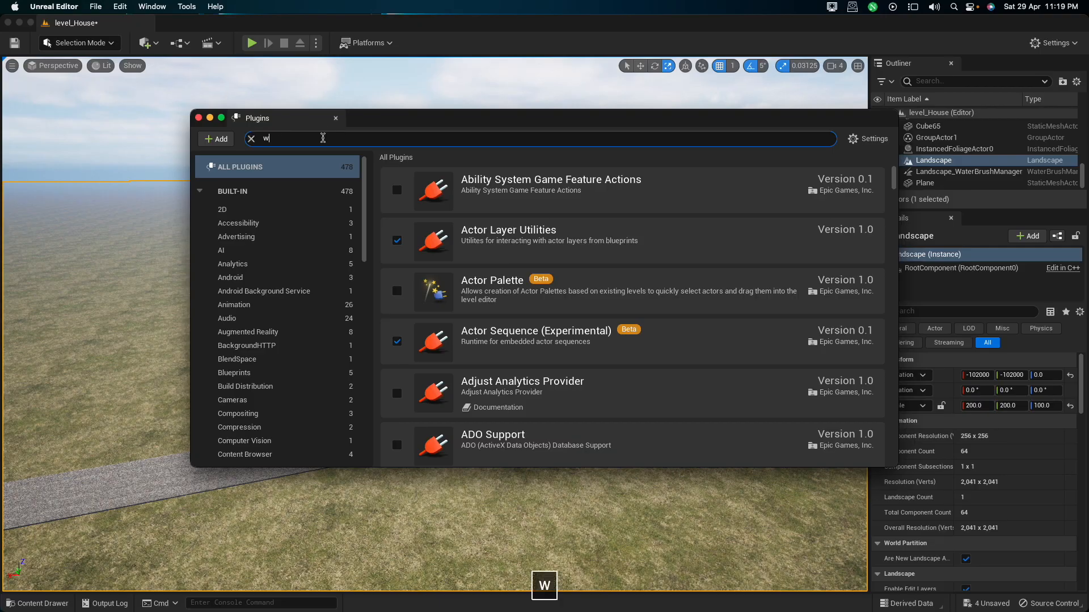
text(ateer)
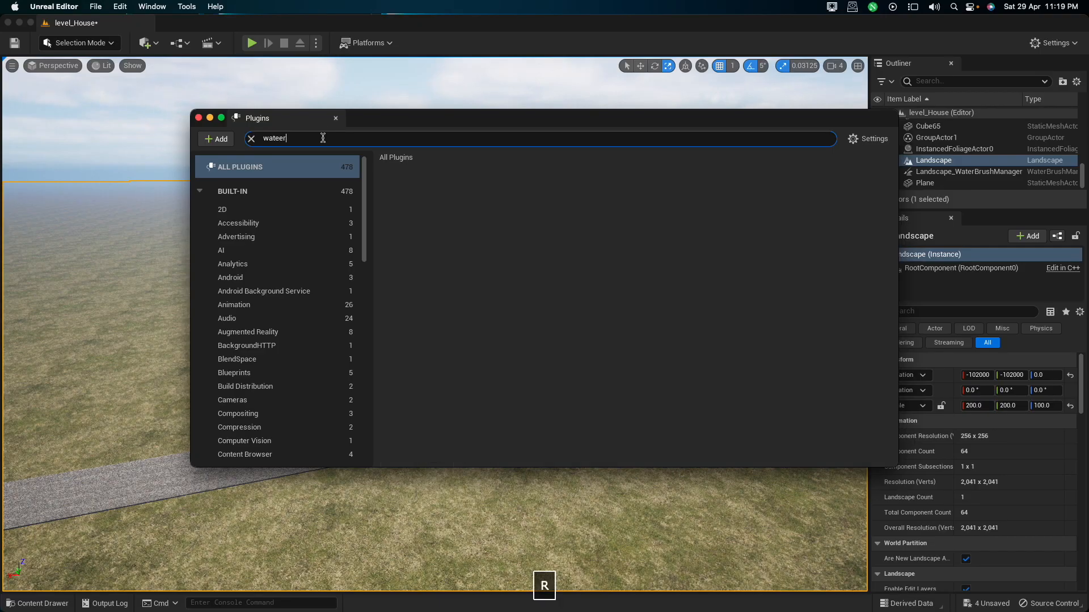
key(BackSpace)
key(BackSpace)
text(r)
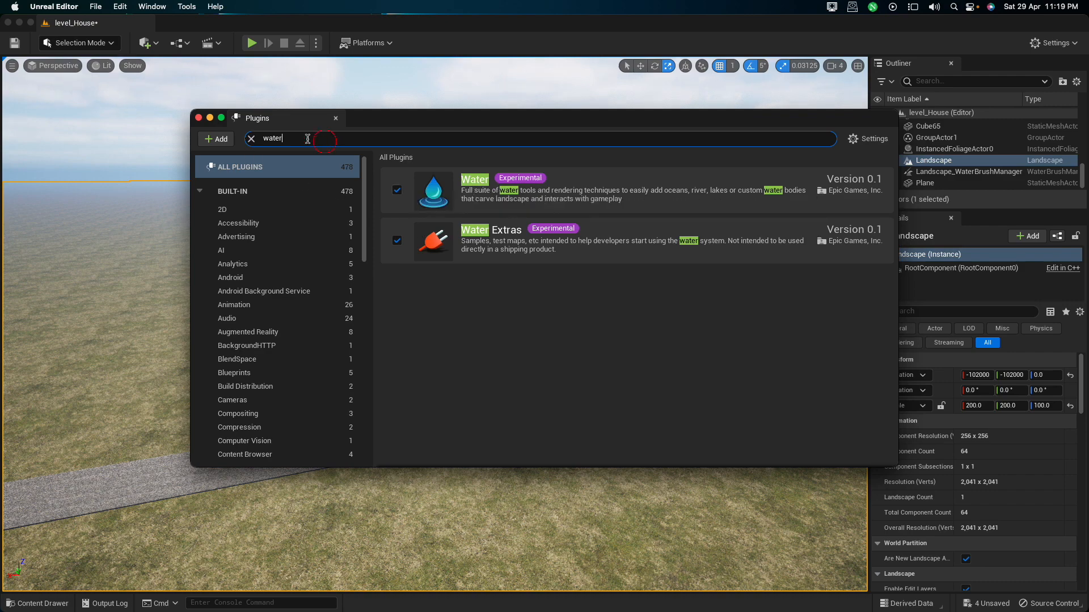
text(land)
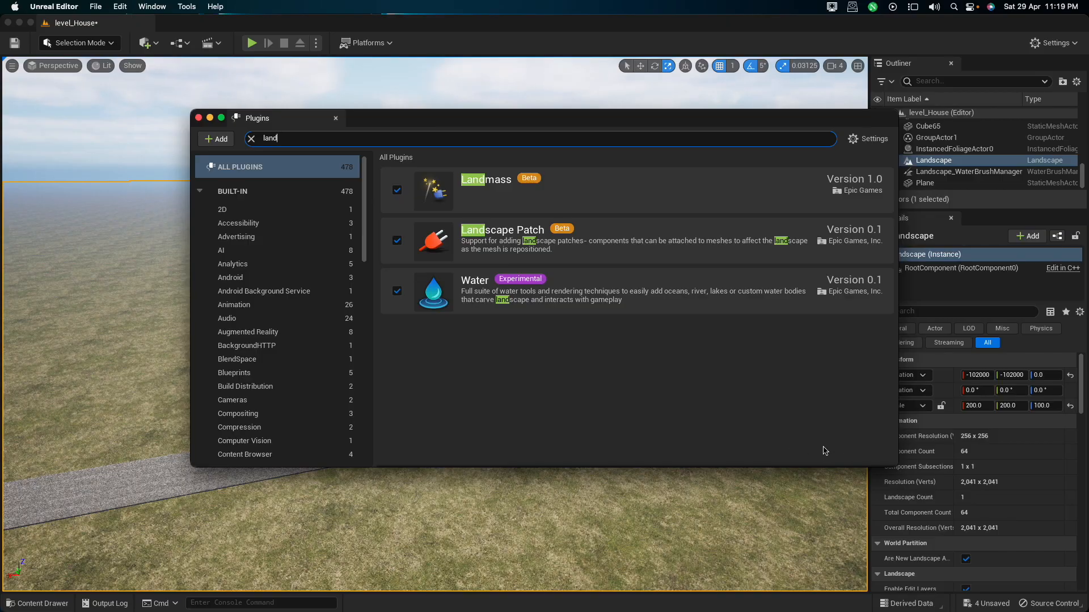
click(198, 117)
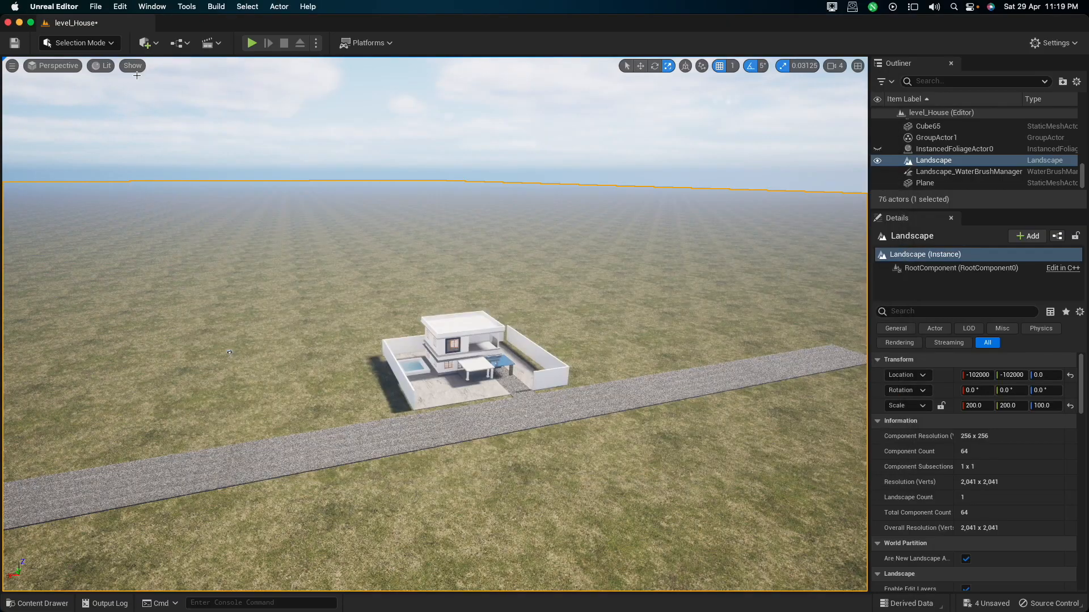
Add a Water Body River and position it beyond the compound at about X -12765, Z -517, with a Z rotation of about 67.26°.
click(145, 44)
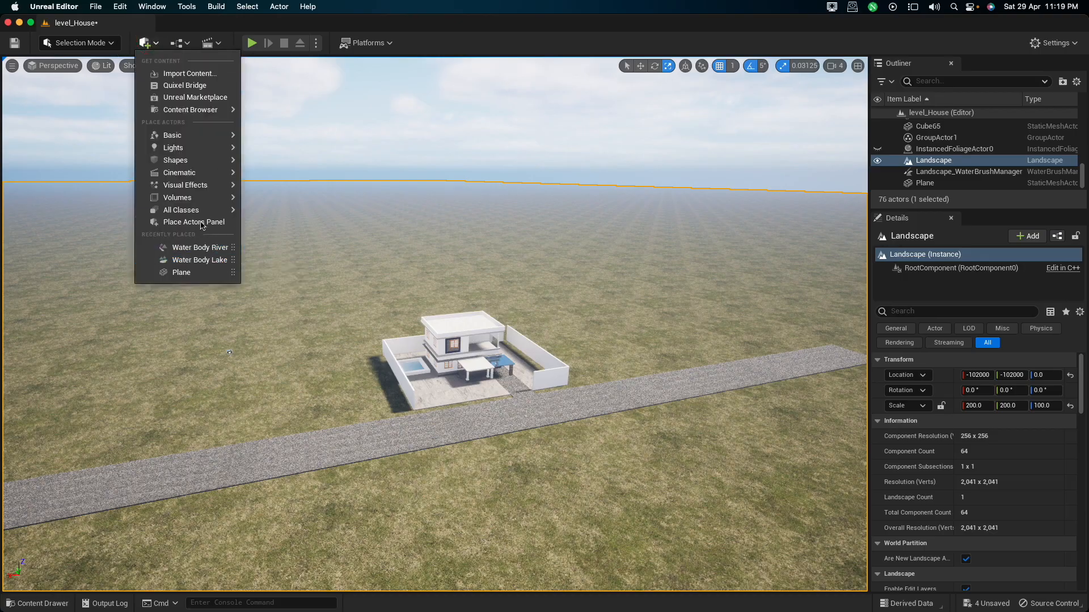
mouse_move(190, 211)
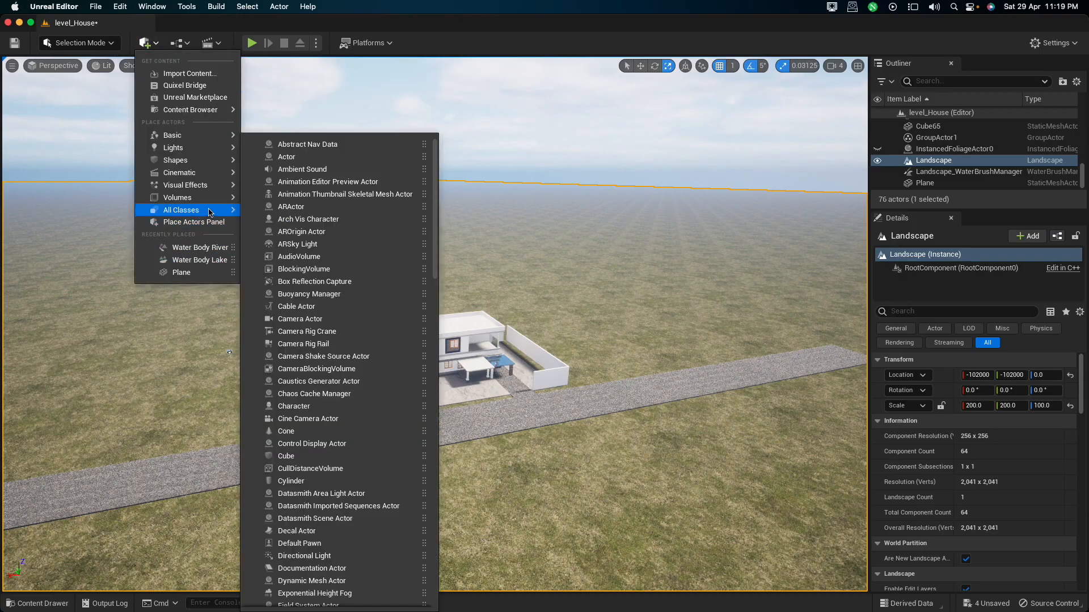
text(water)
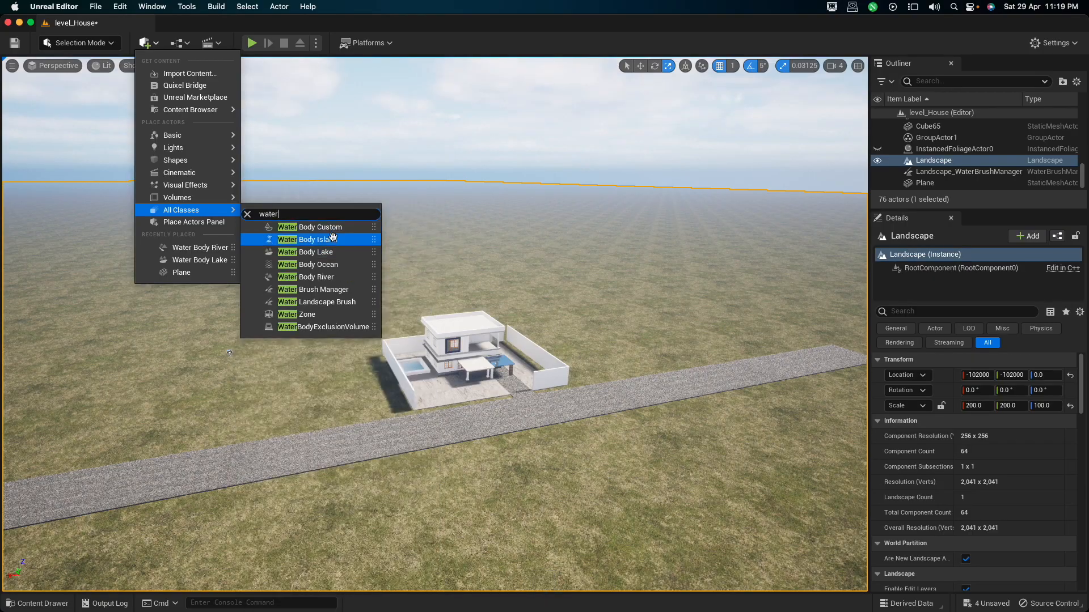
click(338, 277)
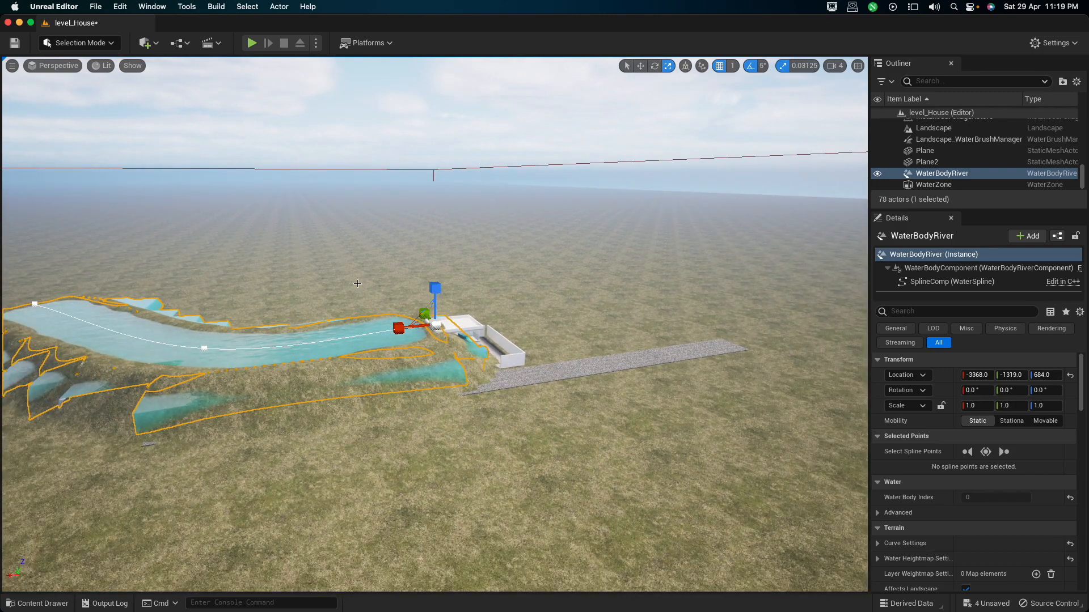
key(w)
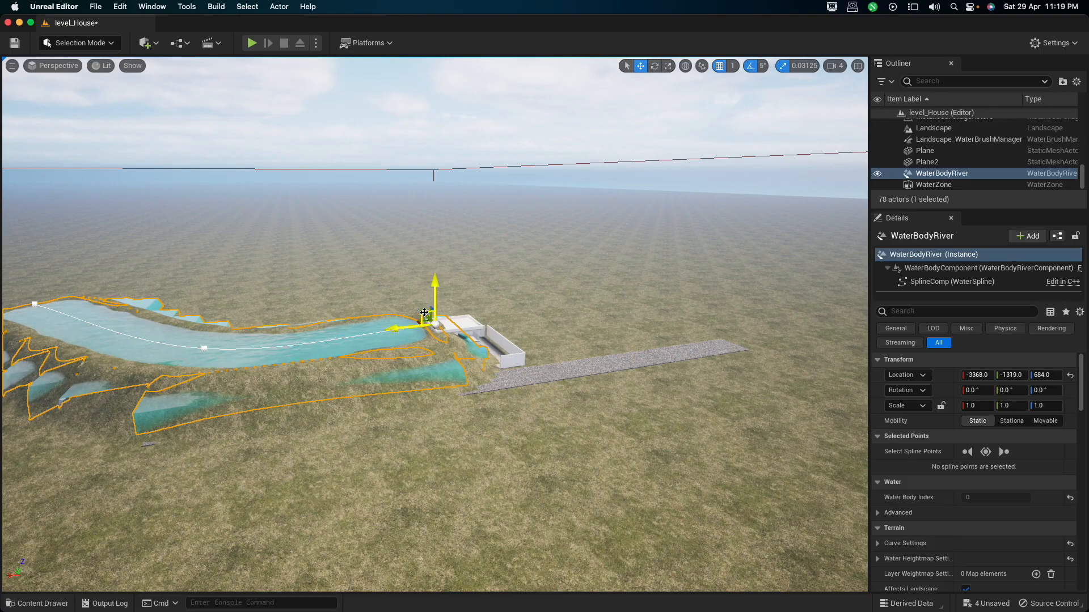
drag(424, 314, 716, 295)
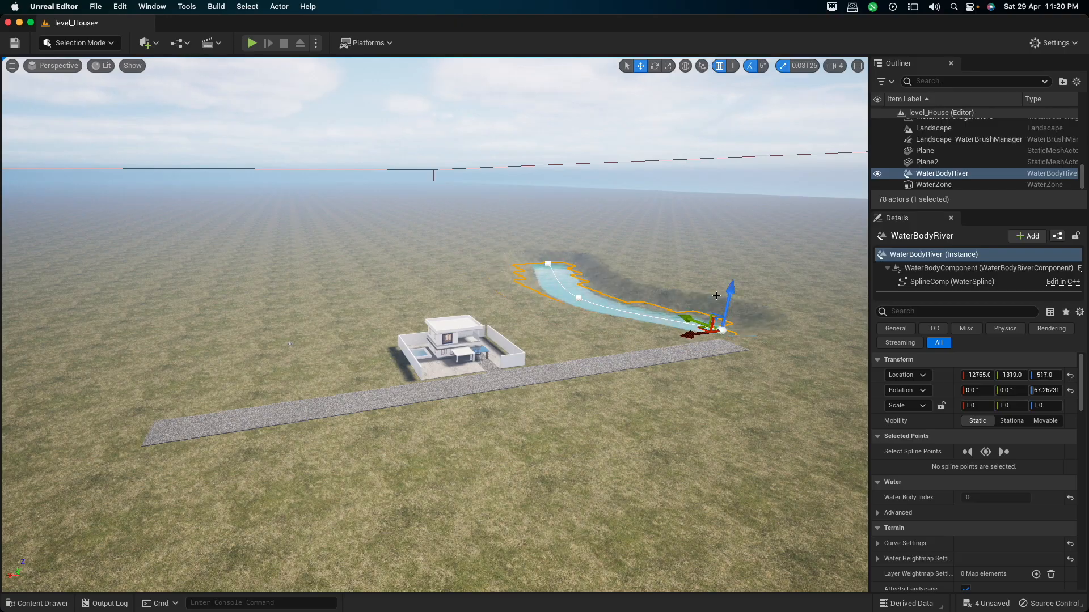
Rotate the river about its Z axis to about -42.74° so it runs on the open side of the road.
key(space)
drag(700, 345, 792, 352)
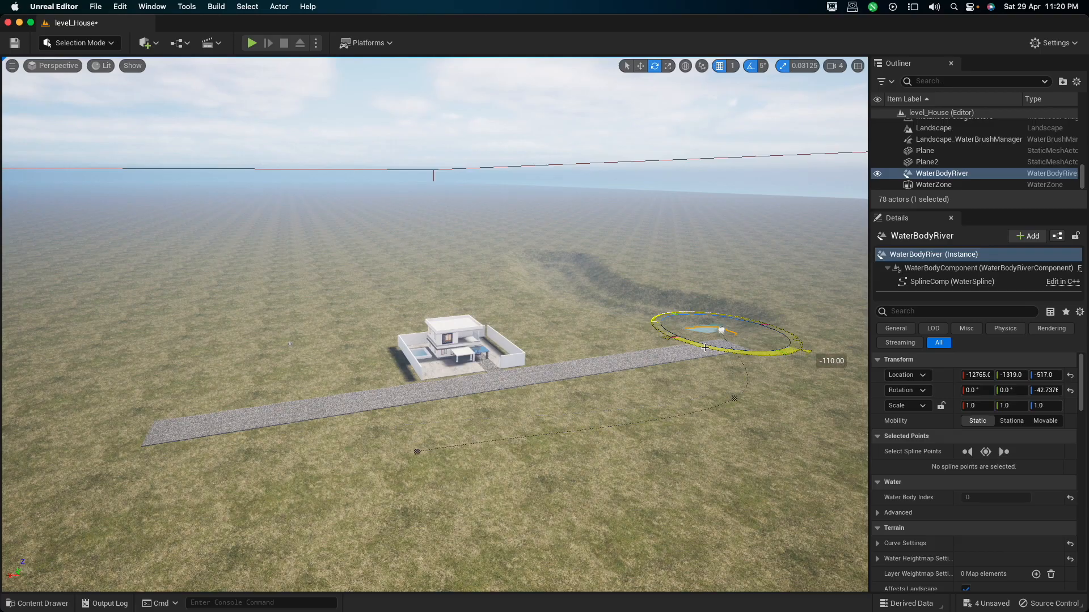
drag(705, 348, 705, 348)
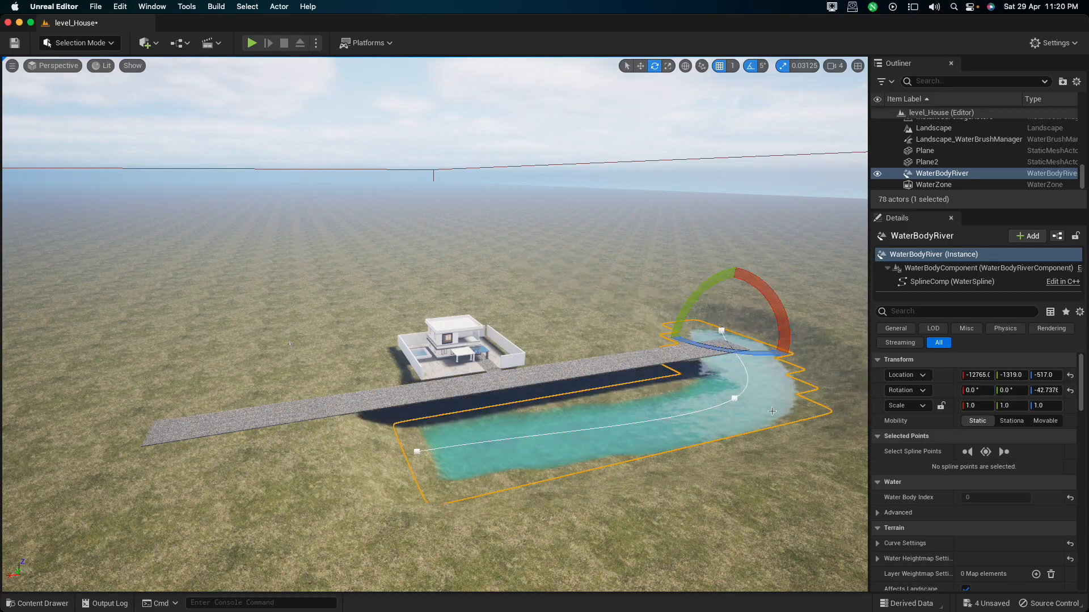
Move the river's first spline point to about X 2354, Y -2548 to straighten that end alongside the road.
click(722, 332)
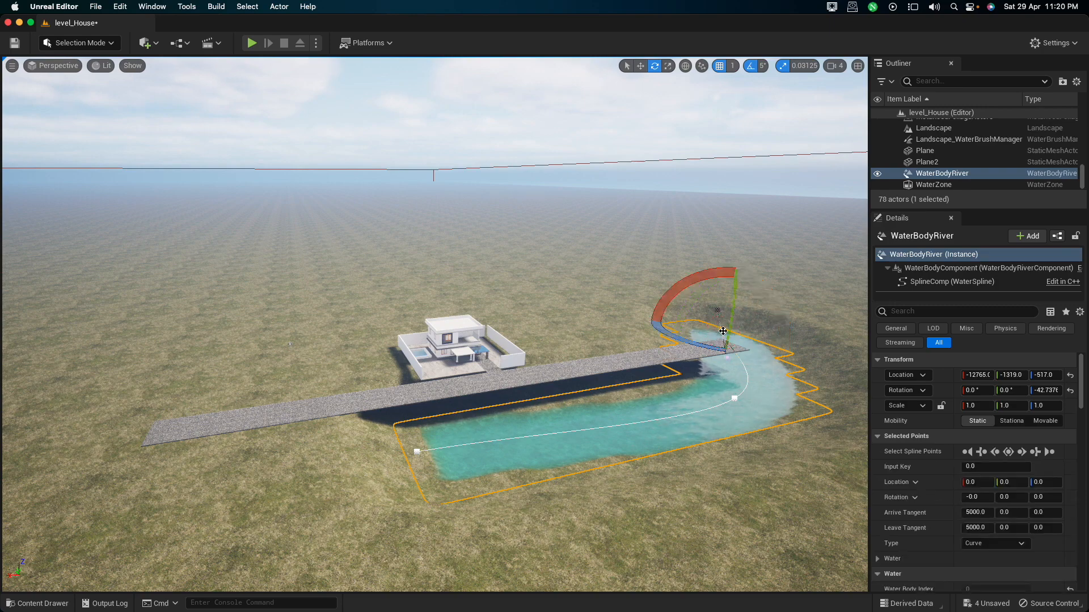
key(w)
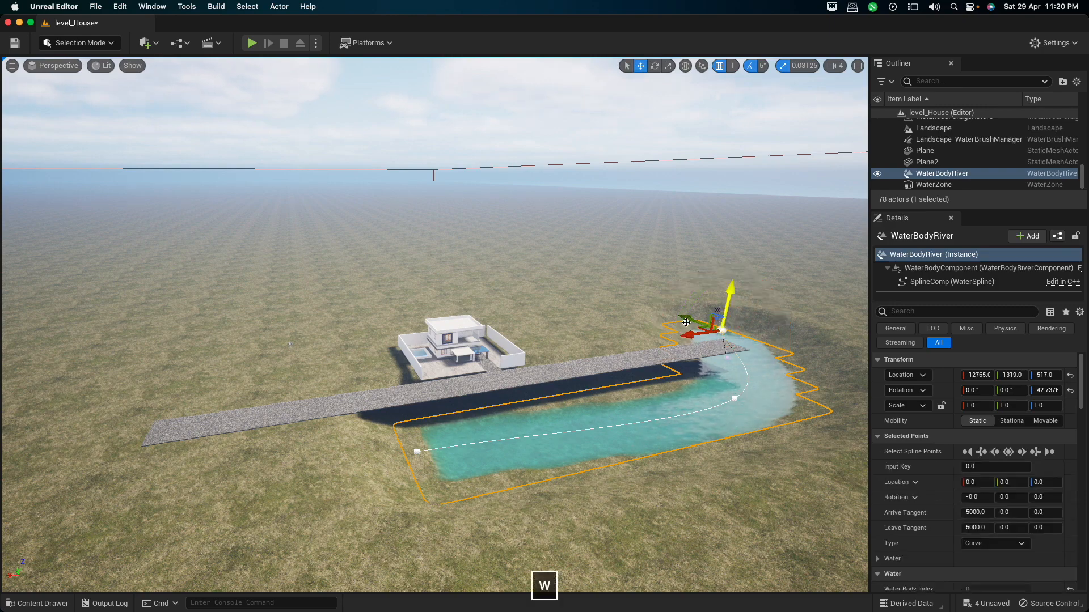
drag(723, 331, 813, 363)
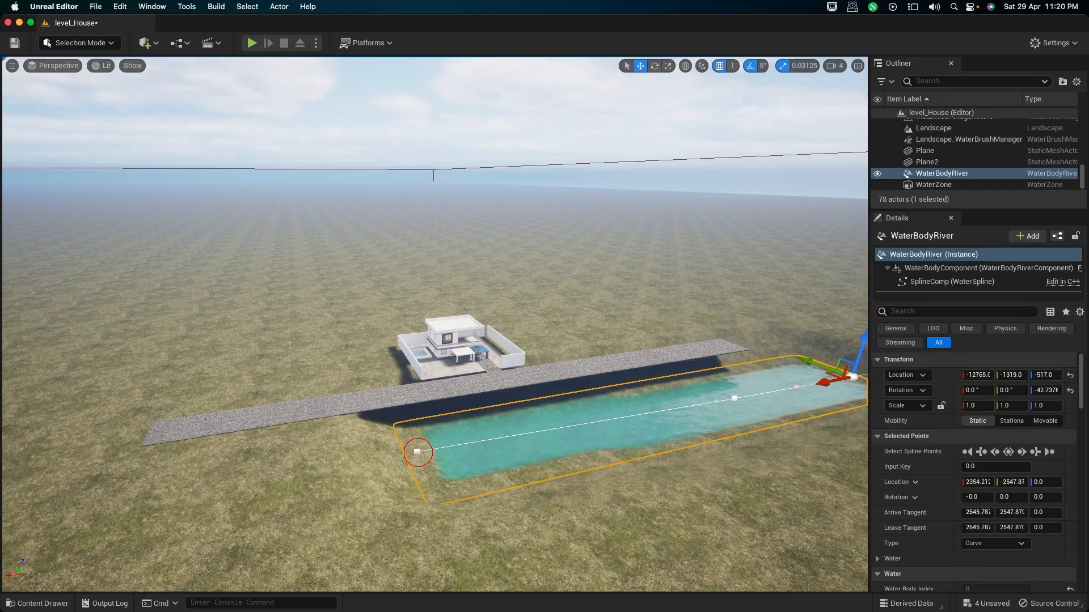
Extend the river's last spline point to about X 13814, Y 8524, Z 0, and select its middle spline point for adjustment.
drag(416, 452, 300, 480)
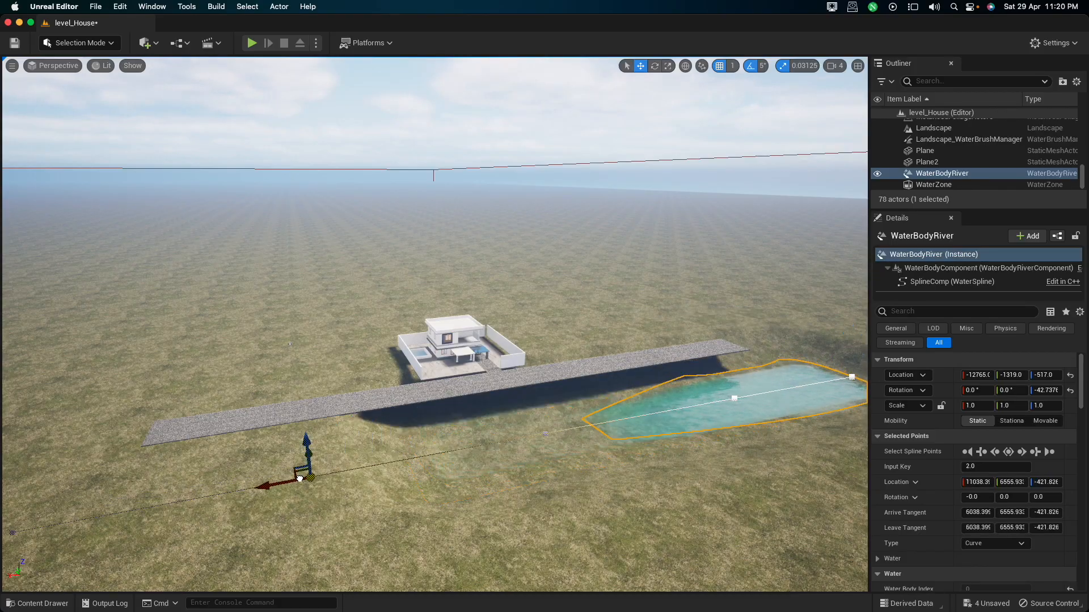
key(super+z)
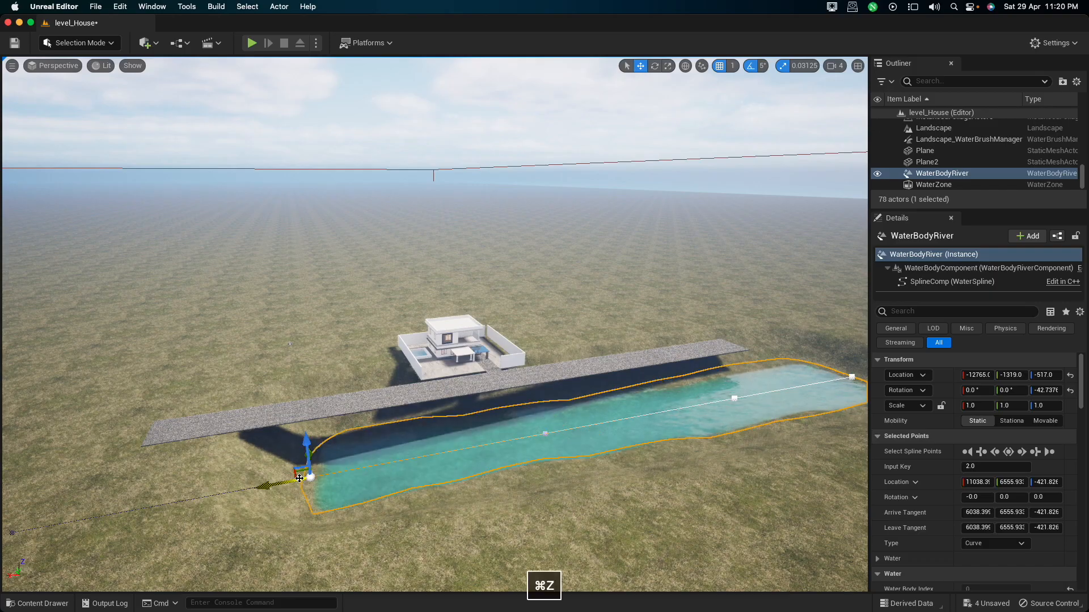
drag(376, 460, 16, 551)
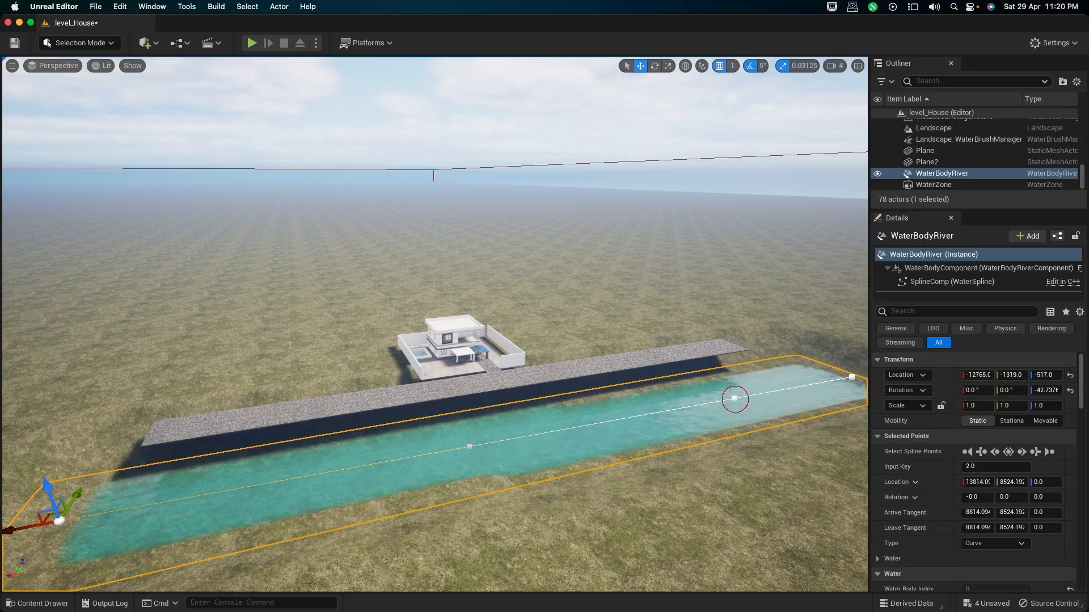
click(734, 399)
mouse_move(696, 383)
mouse_down()
mouse_move(709, 378)
mouse_move(695, 378)
mouse_up()
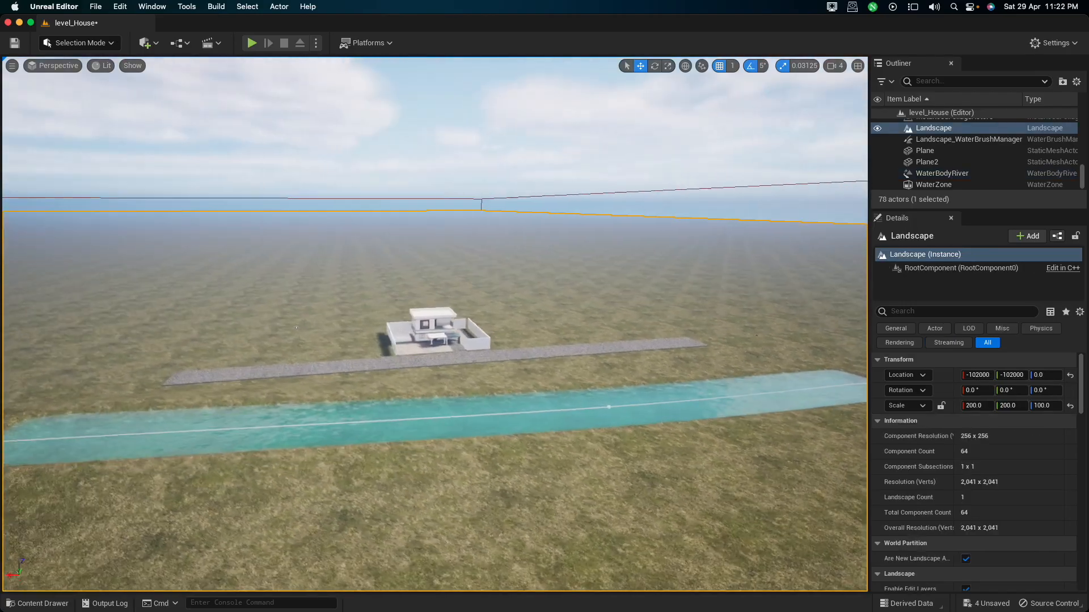
Select the river in front of the road and open its Y scale for editing.
right_drag(591, 452, 619, 466)
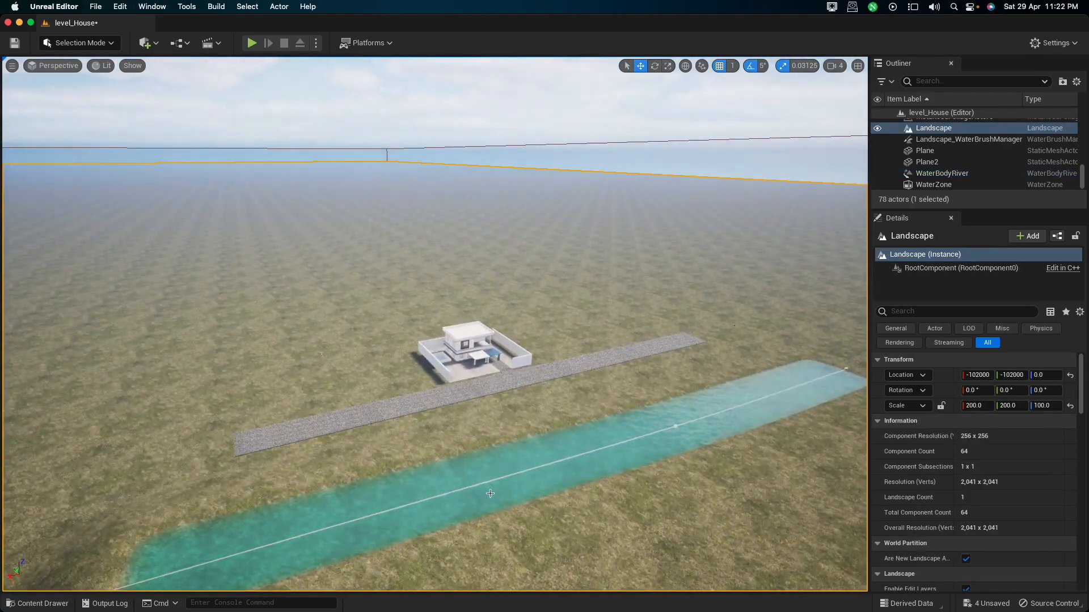
scroll(490, 493, up, 10)
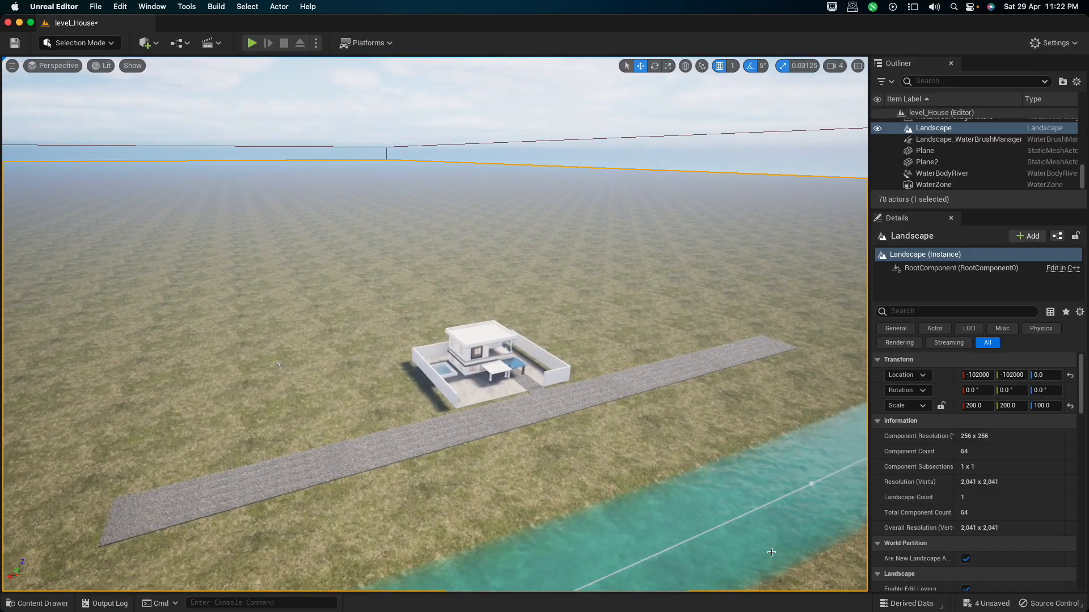
scroll(771, 552, up, 3)
scroll(774, 547, down, 3)
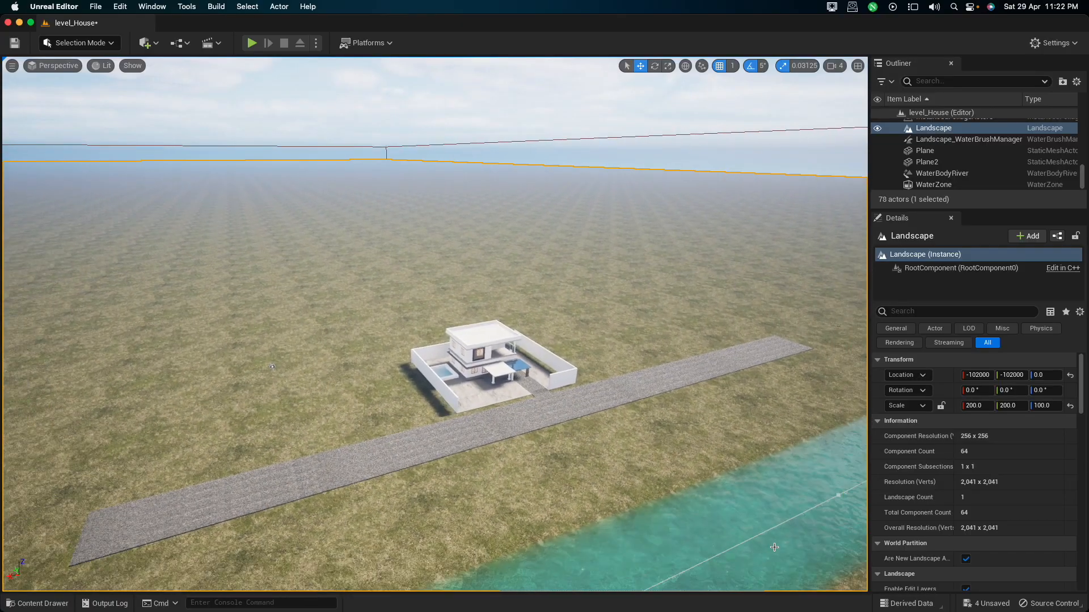
middle_drag(774, 547, 508, 506)
scroll(508, 505, up, 6)
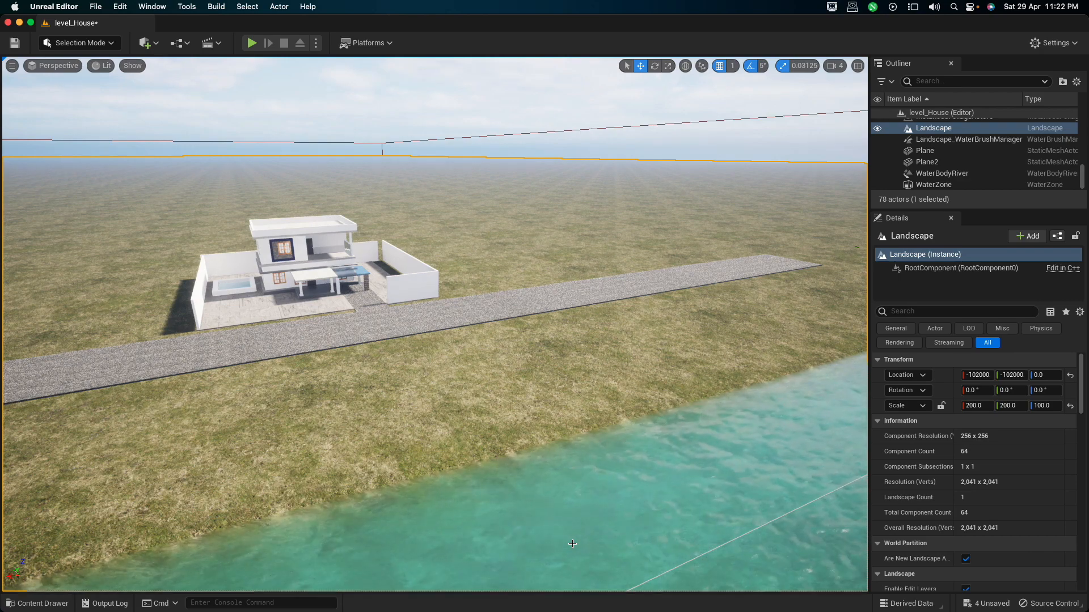
click(575, 509)
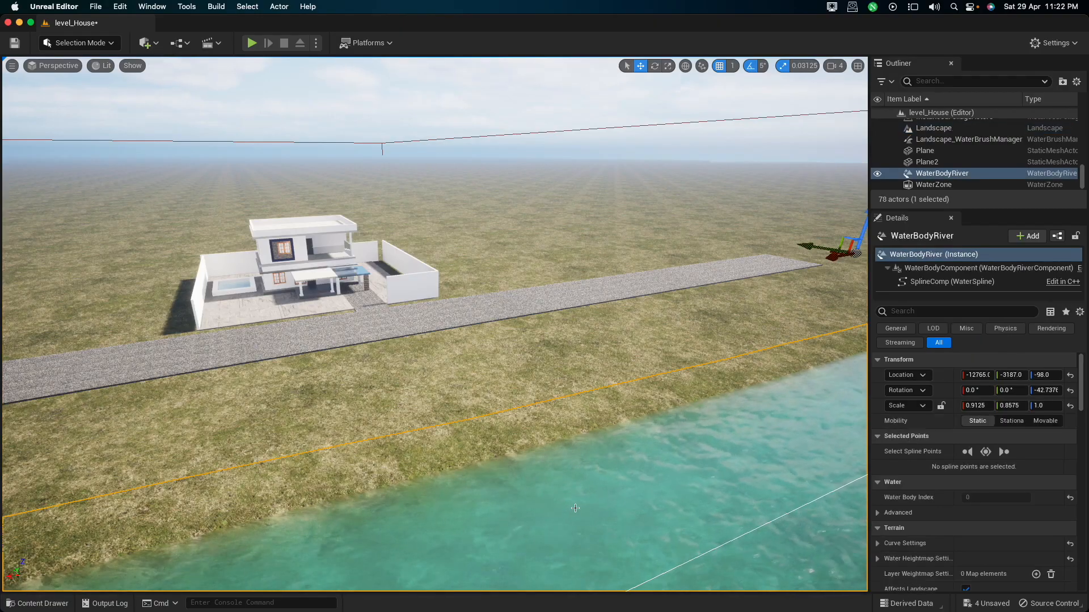
click(1013, 407)
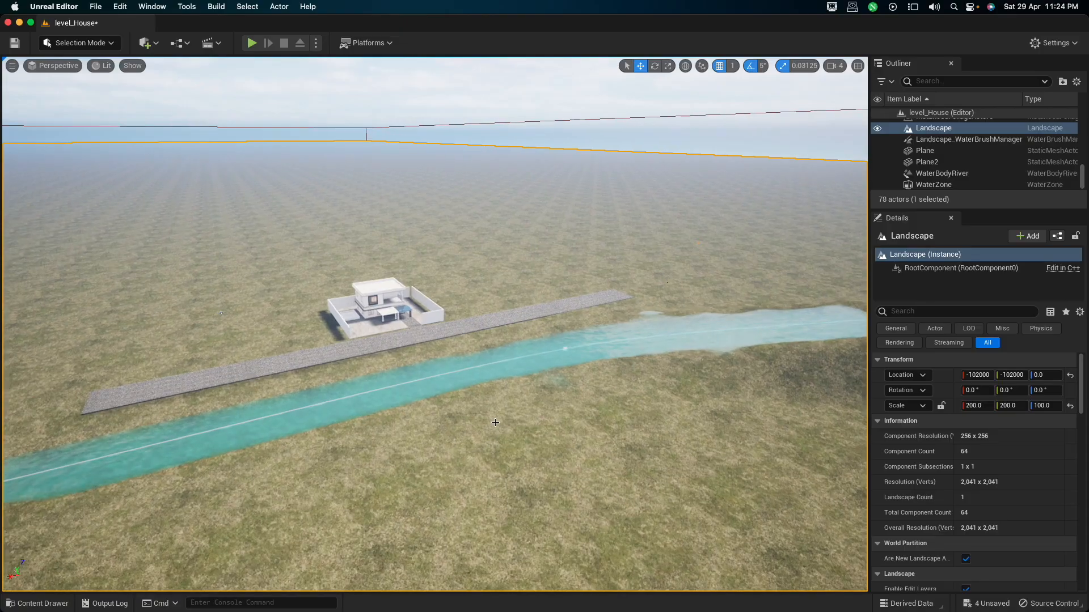
Switch to landscape sculpting and set the Sculpt brush size to about 562.89.
scroll(448, 486, up, 5)
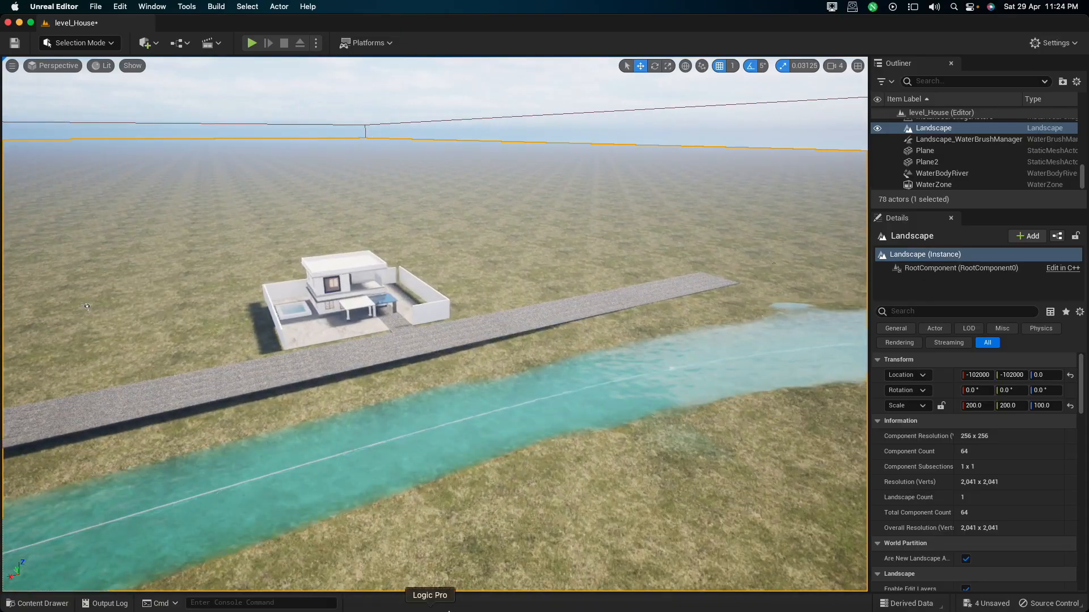
scroll(454, 525, up, 3)
mouse_move(526, 569)
alt+mouse_down()
mouse_move(523, 539)
mouse_move(543, 557)
alt+mouse_up()
scroll(523, 562, up, 2)
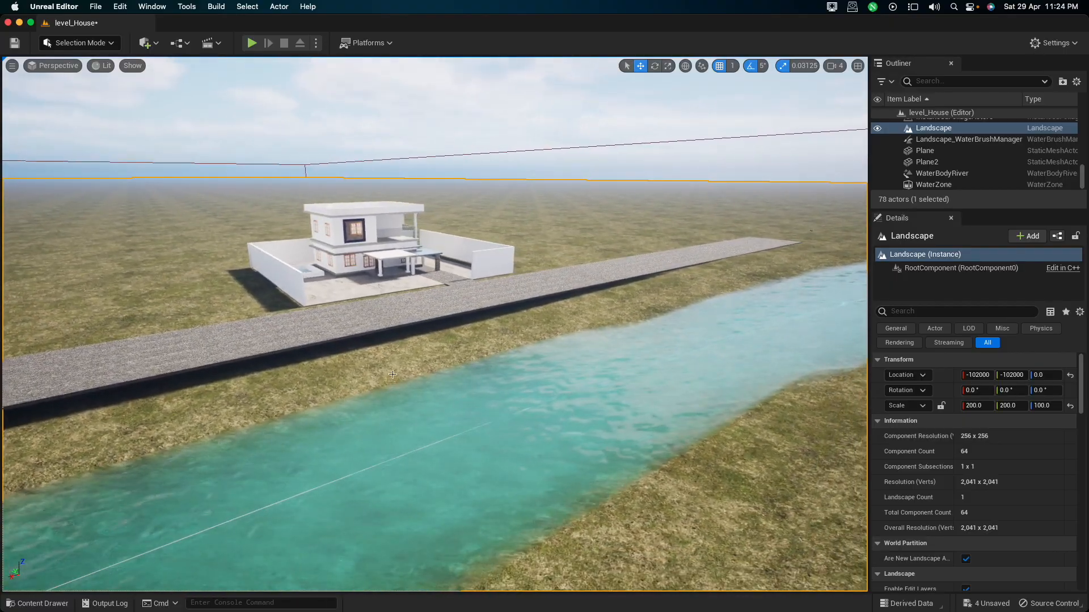
scroll(303, 376, down, 5)
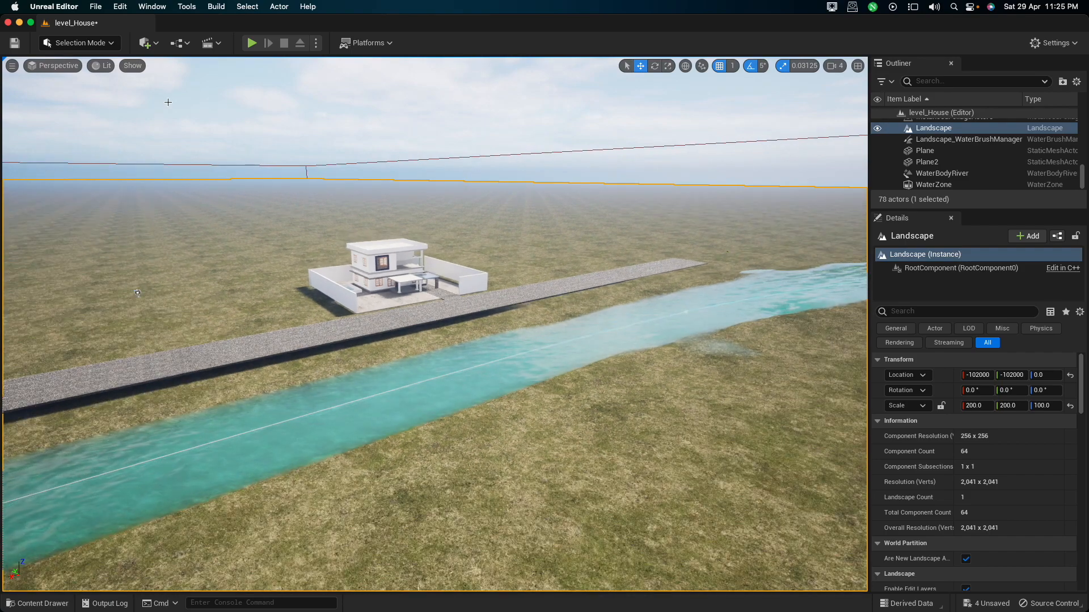
click(83, 43)
click(81, 72)
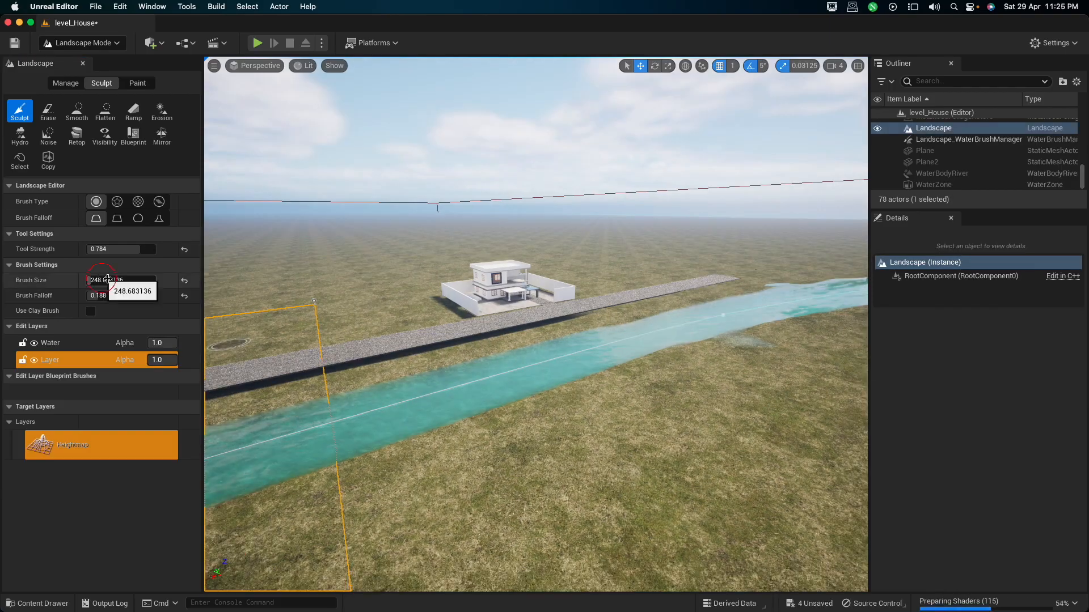
drag(93, 281, 98, 281)
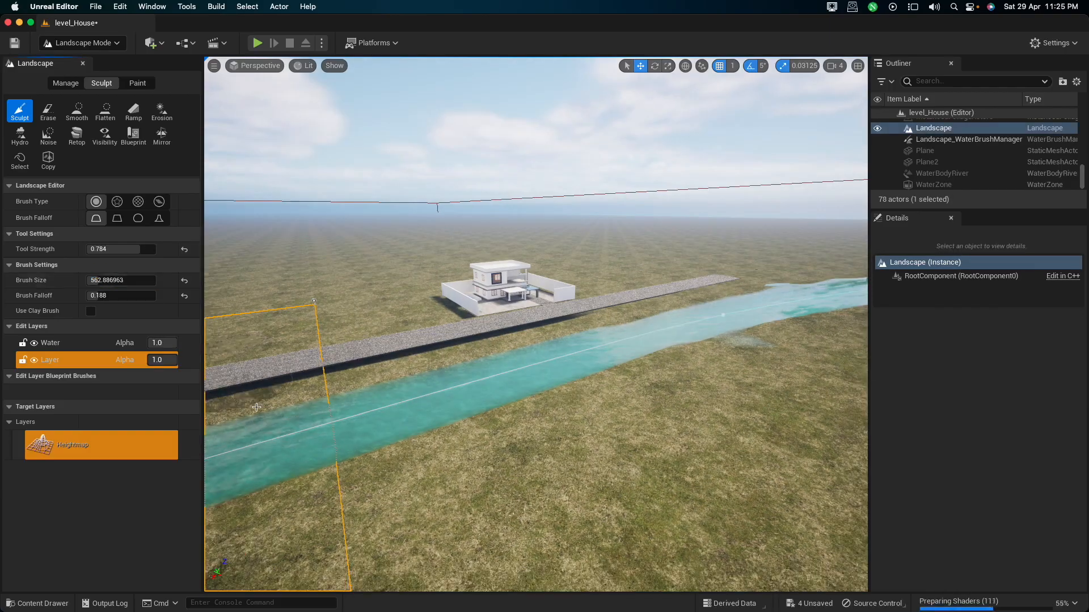
Raise the terrain between the road and the river with the Sculpt brush, covering the gap along the road's edge.
click(251, 402)
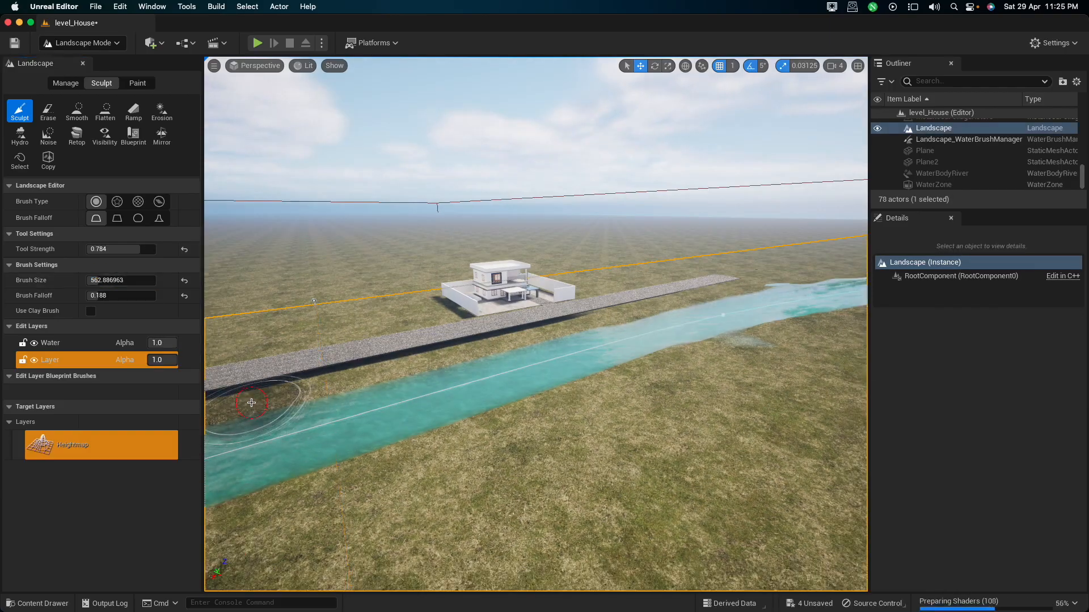
click(321, 390)
click(481, 350)
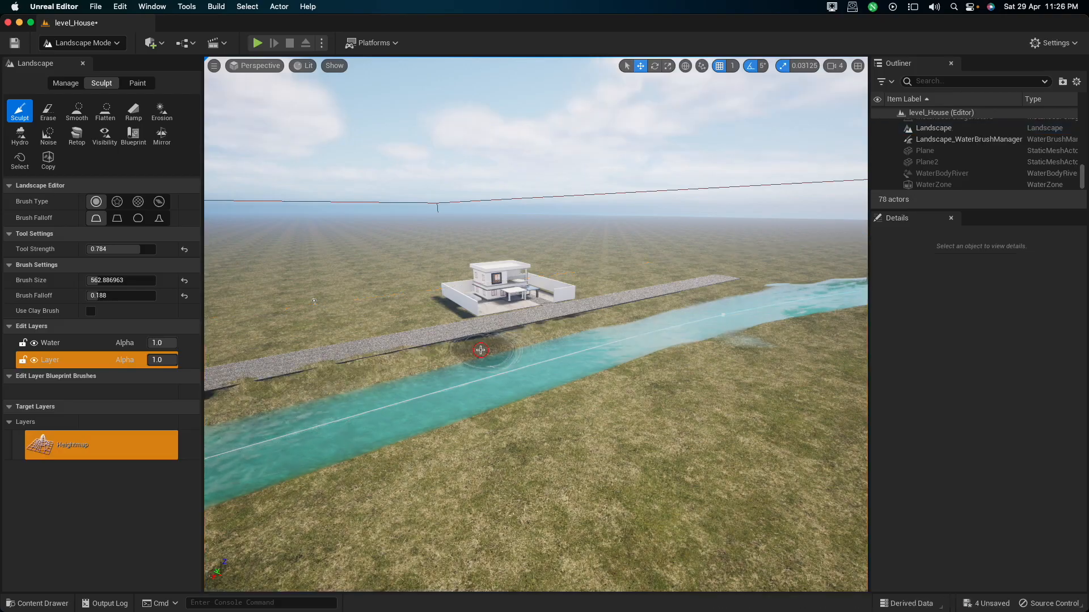
click(580, 325)
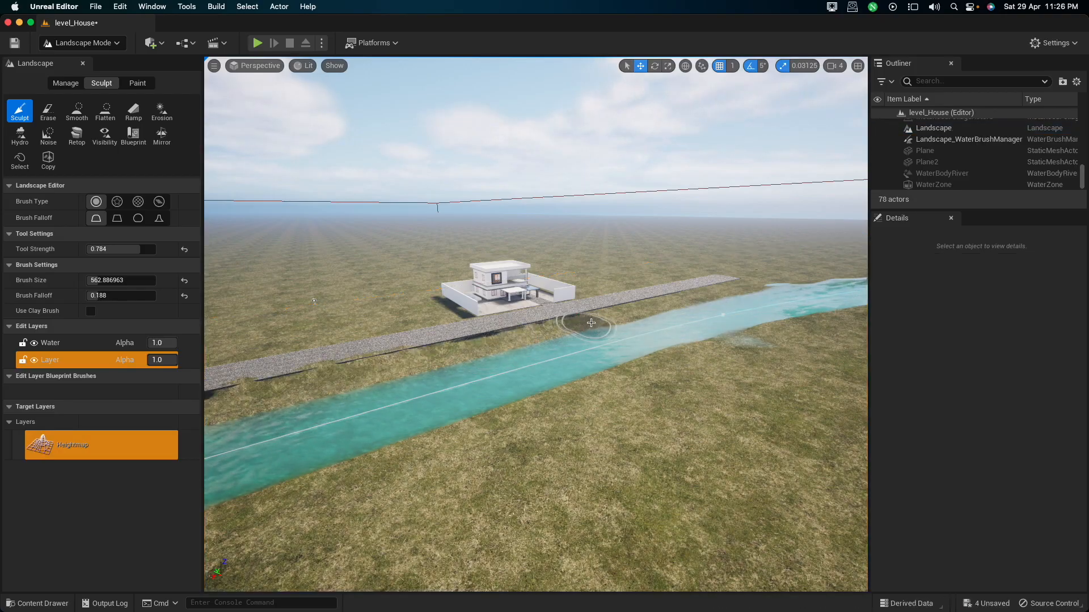
click(599, 323)
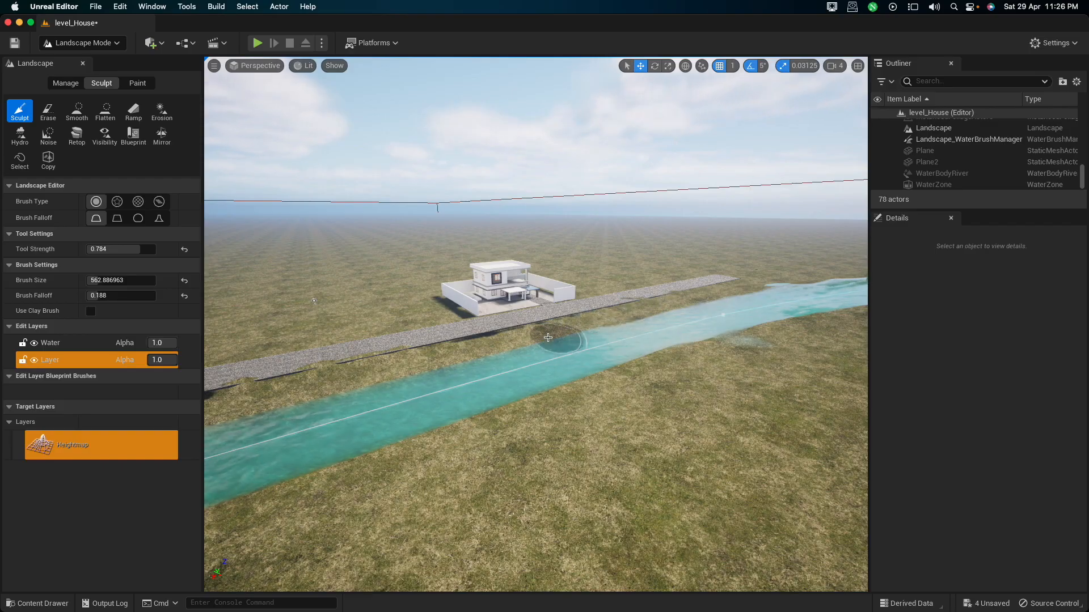
right_drag(403, 454, 437, 499)
click(478, 449)
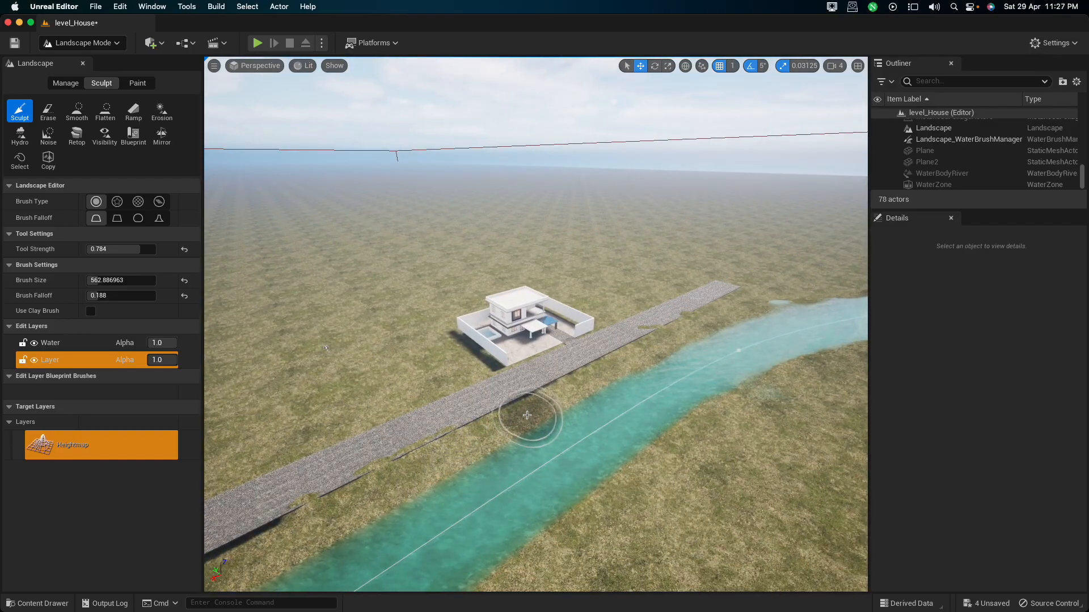
scroll(533, 421, up, 5)
click(553, 436)
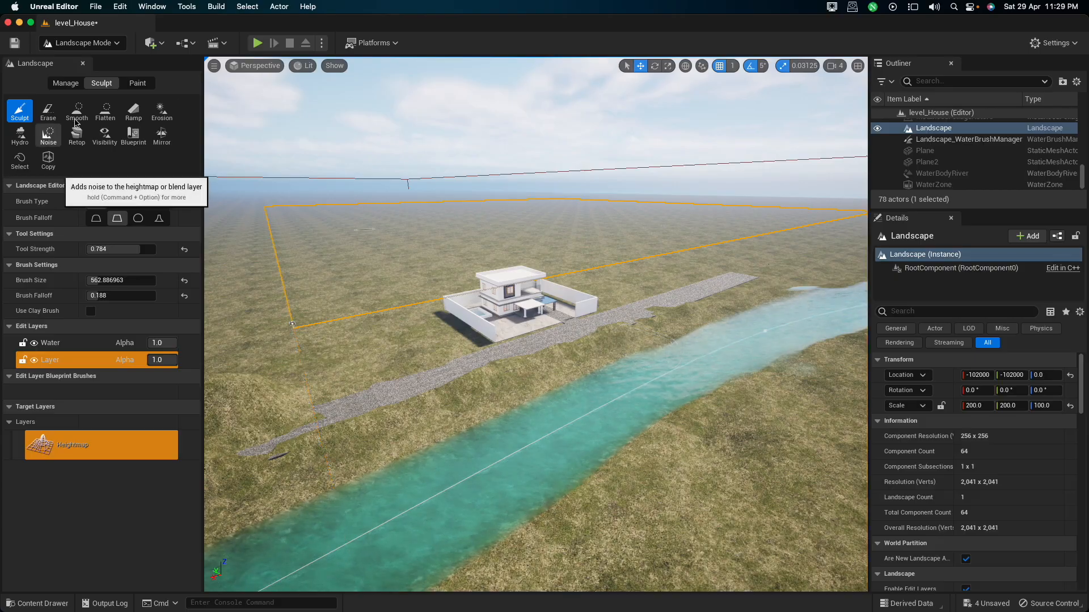
Return to Selection mode and bring up the Bridge asset library.
click(79, 43)
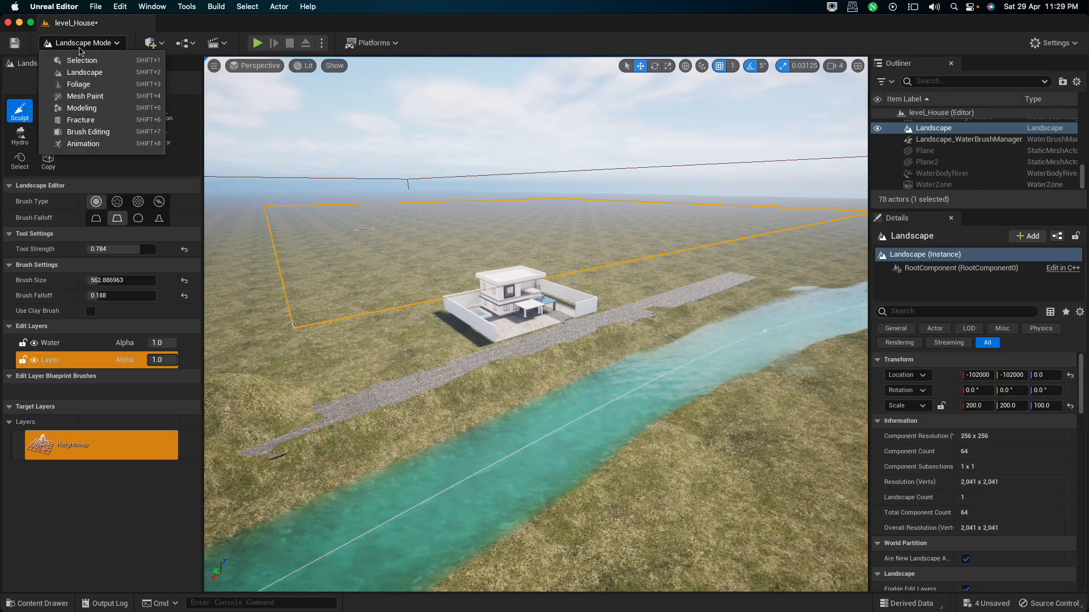
click(79, 59)
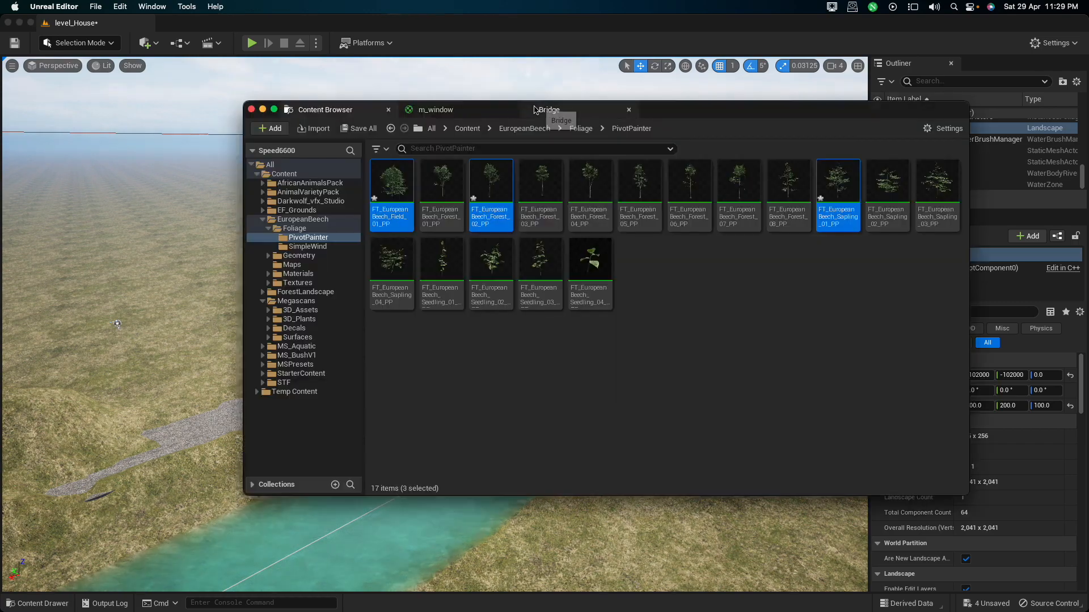
click(539, 111)
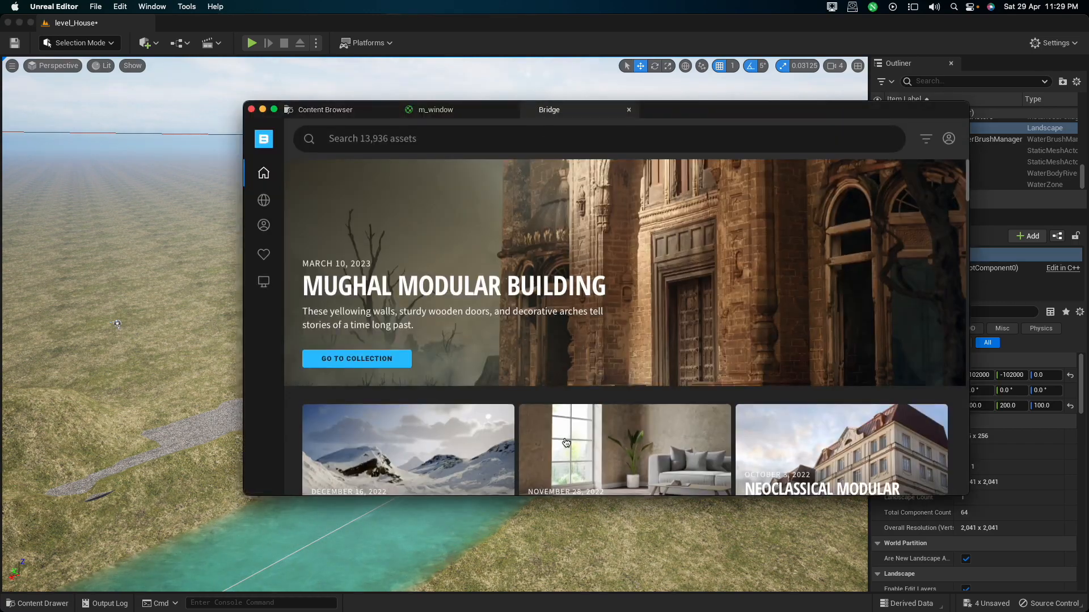
Look through the Bridge home page's featured collections and assets, and open the 3D Assets category.
scroll(566, 443, down, 15)
scroll(566, 443, down, 15)
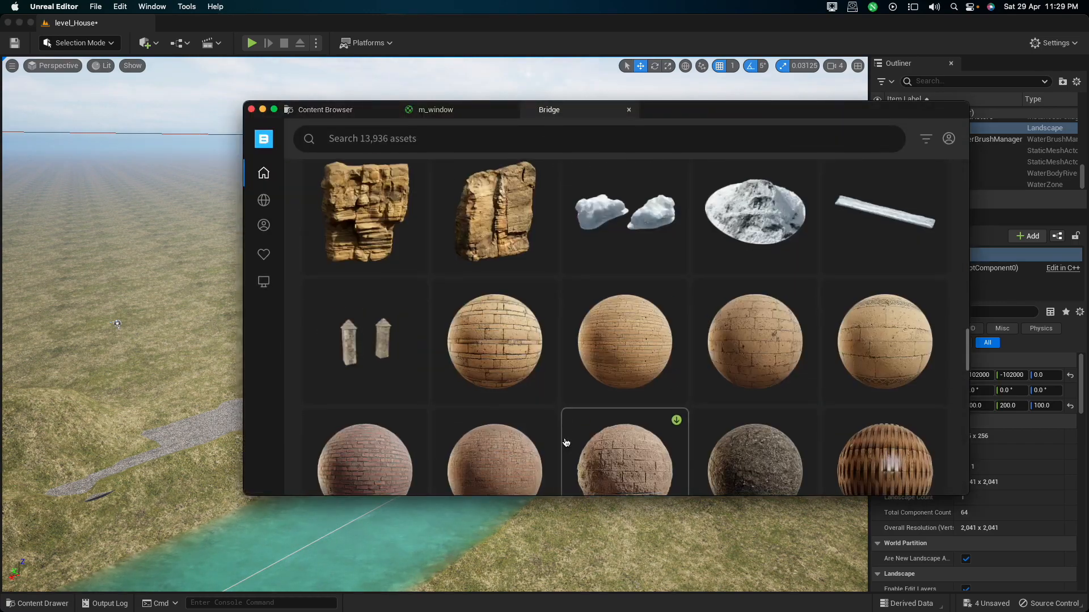
scroll(566, 443, down, 5)
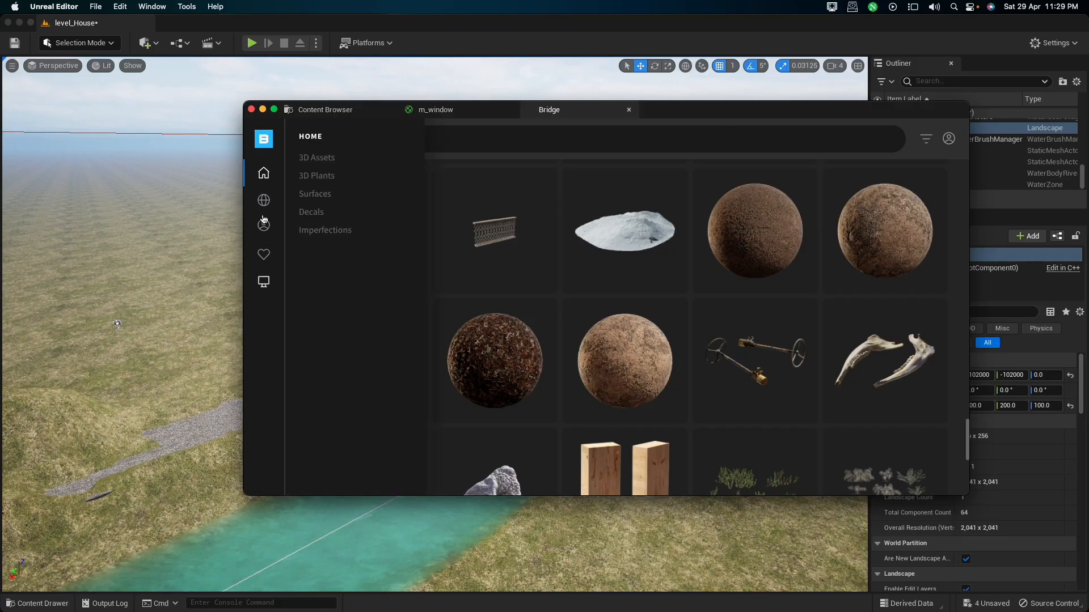
click(263, 173)
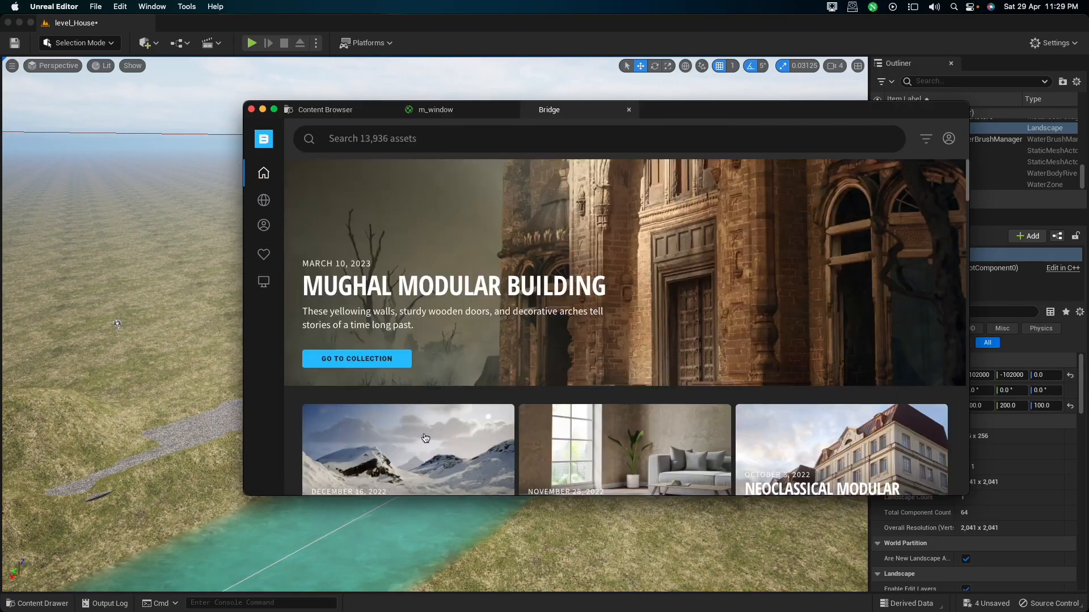
scroll(425, 438, down, 3)
mouse_move(266, 227)
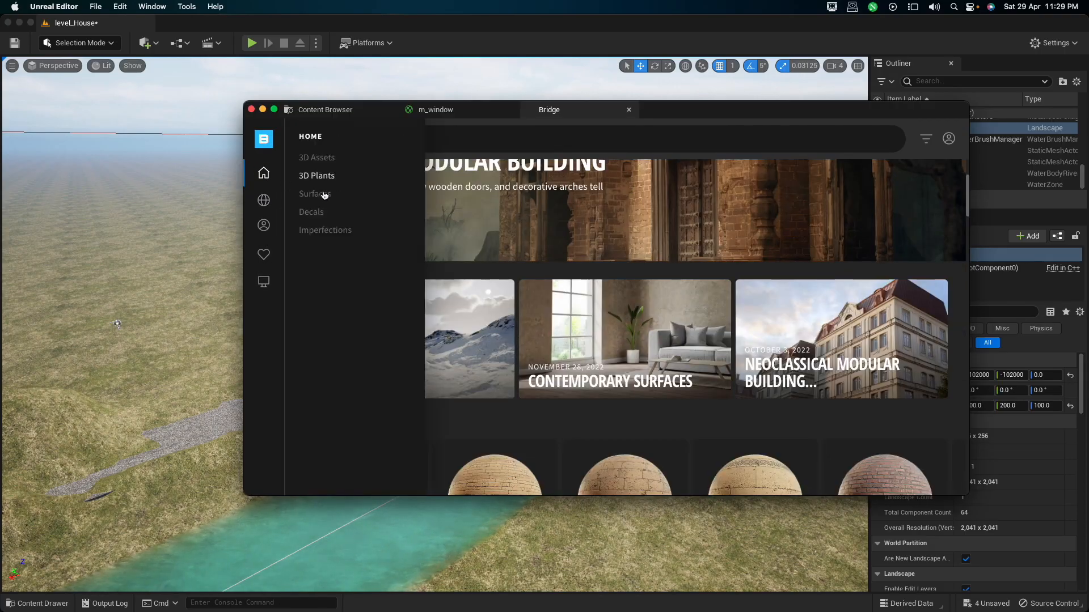
click(333, 158)
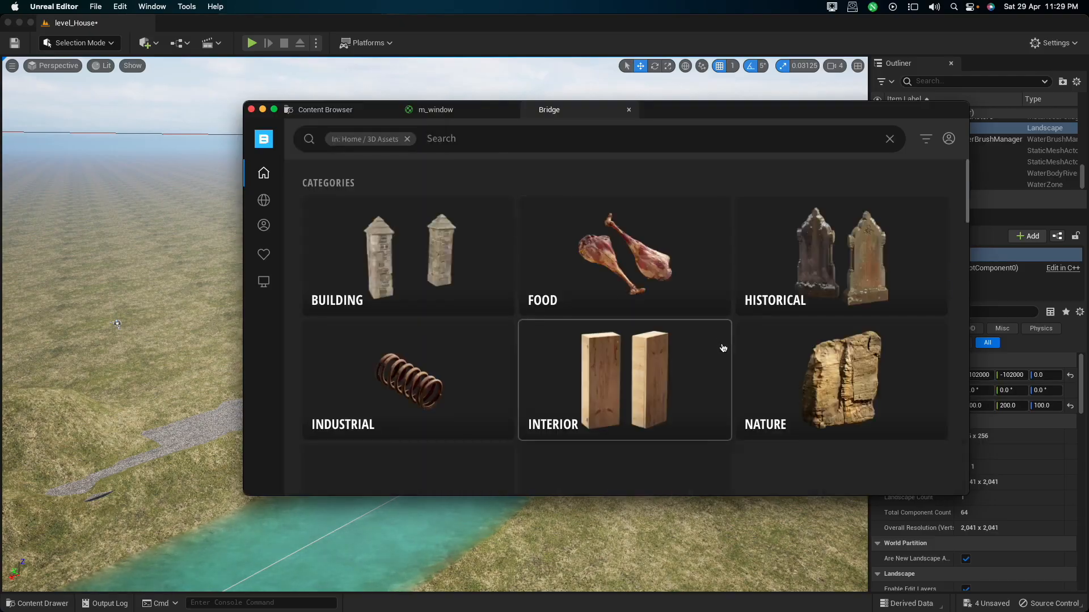
Narrow the 3D assets to the Mossy rock collection through the Nature and Rock categories.
scroll(723, 347, down, 3)
scroll(680, 401, down, 5)
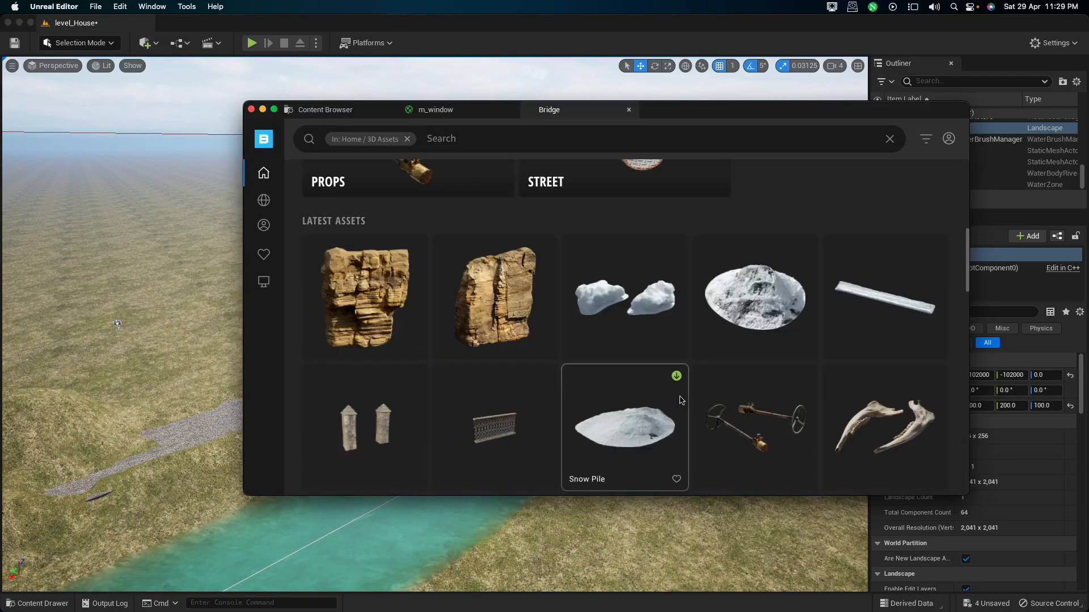
scroll(681, 401, up, 8)
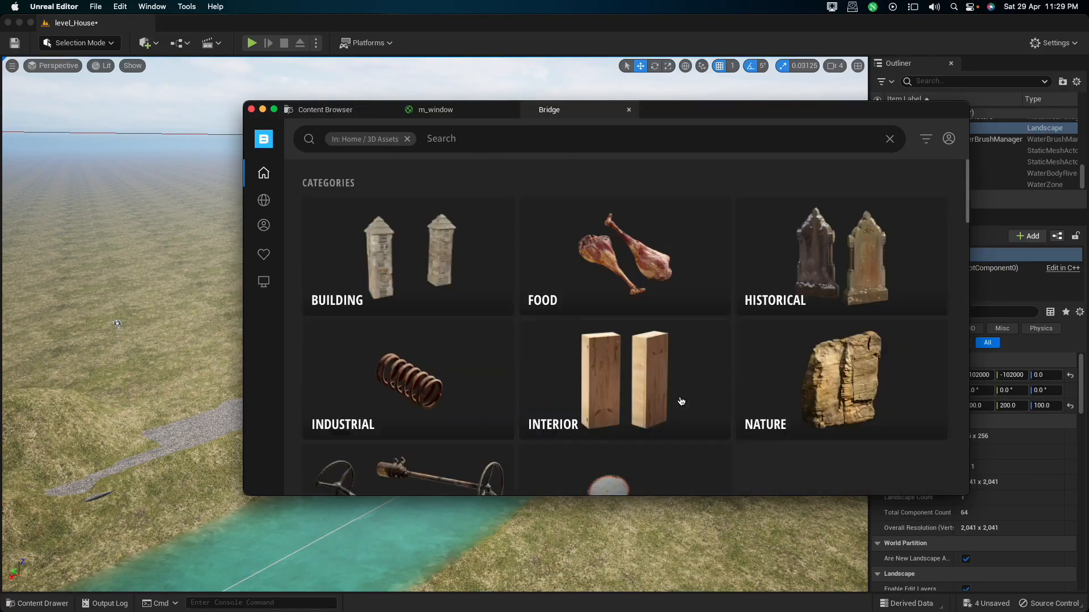
click(823, 409)
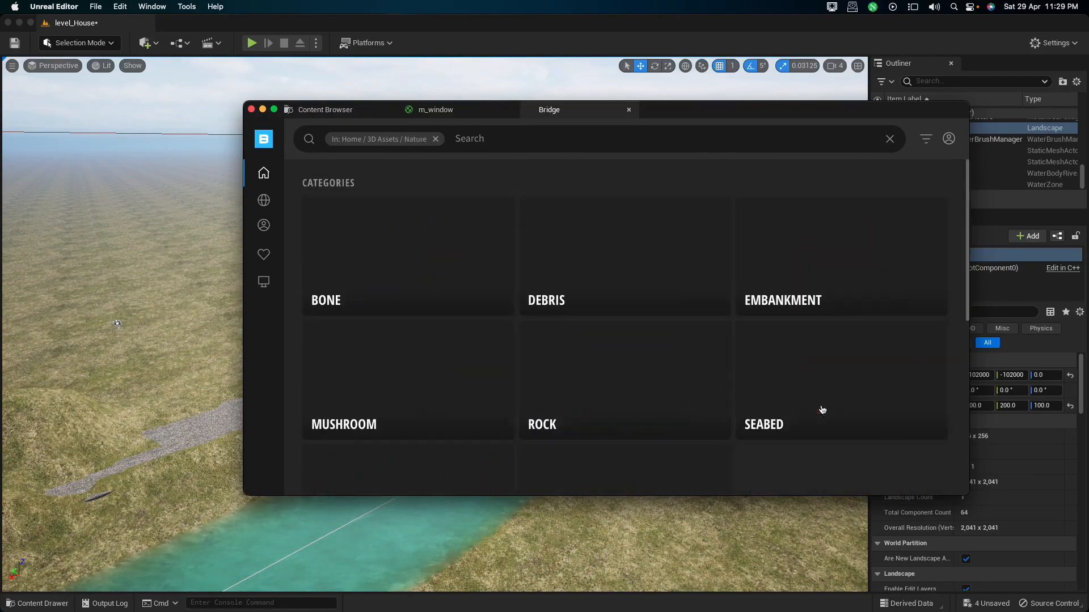
scroll(632, 357, down, 5)
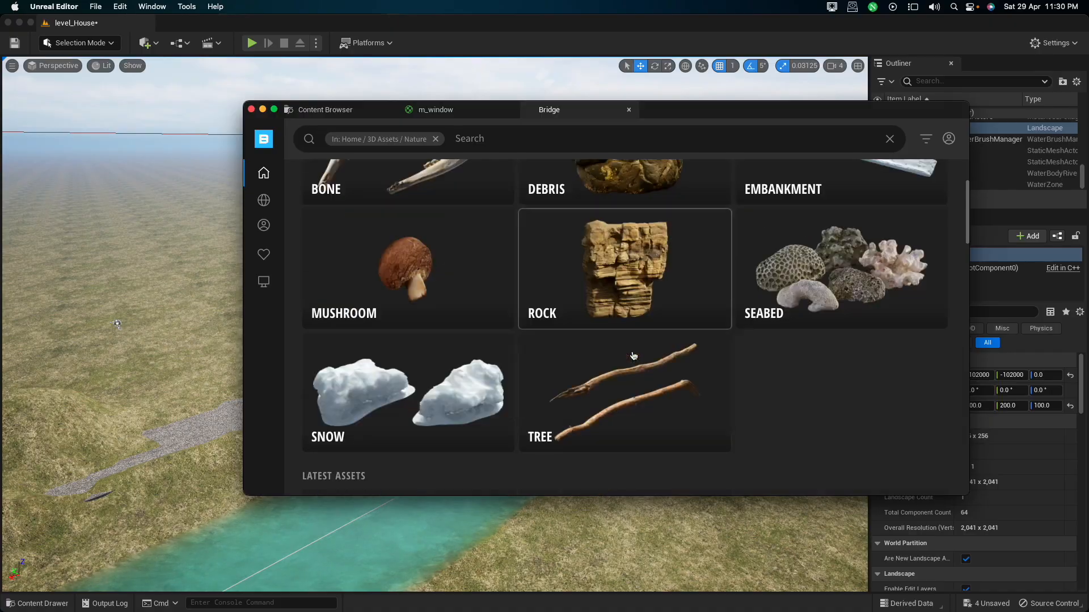
scroll(632, 358, up, 2)
click(650, 296)
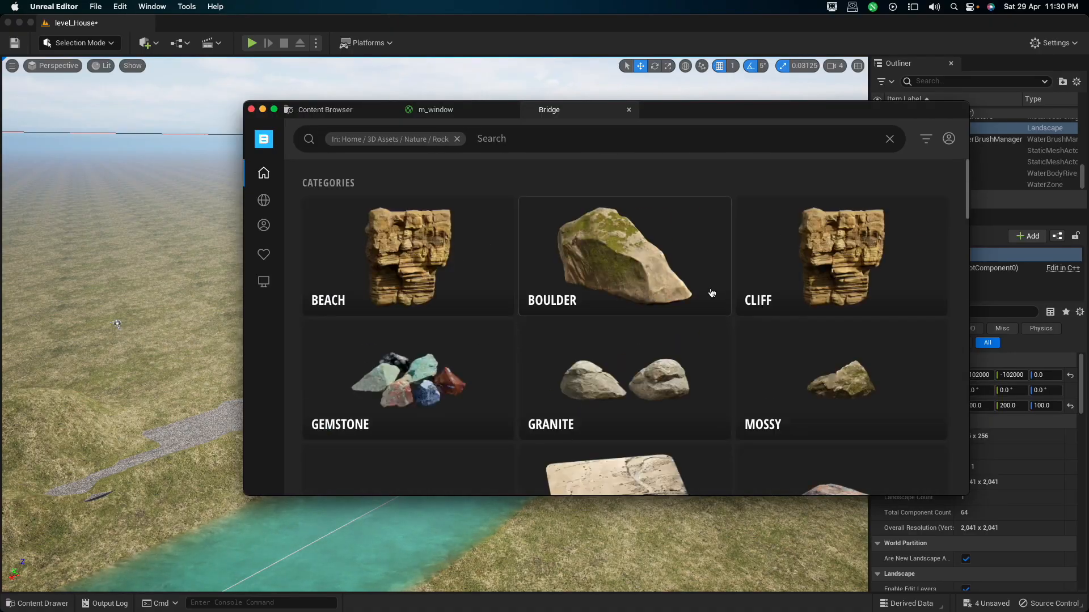
scroll(712, 292, down, 5)
scroll(712, 292, up, 4)
scroll(712, 293, down, 1)
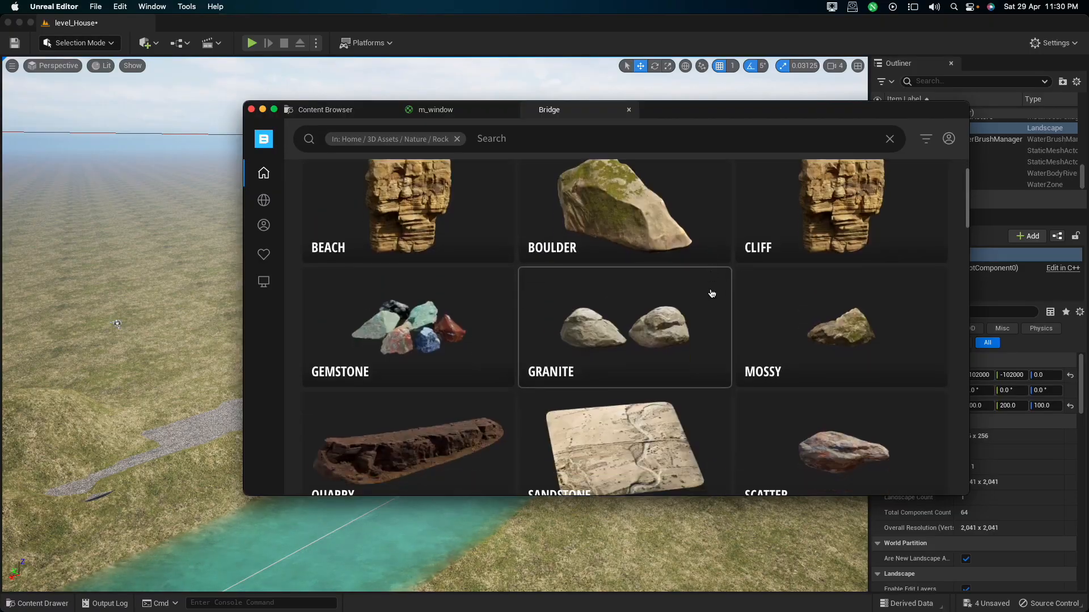
click(851, 329)
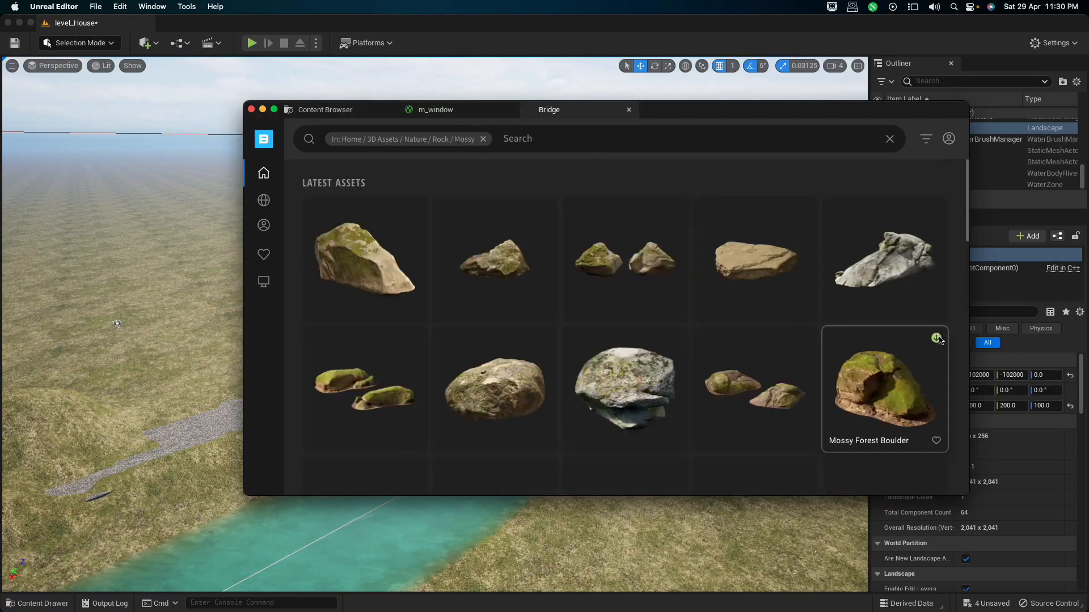
Download three moss-covered boulder assets from the Mossy collection, including the Mossy Forest Boulder models.
click(937, 338)
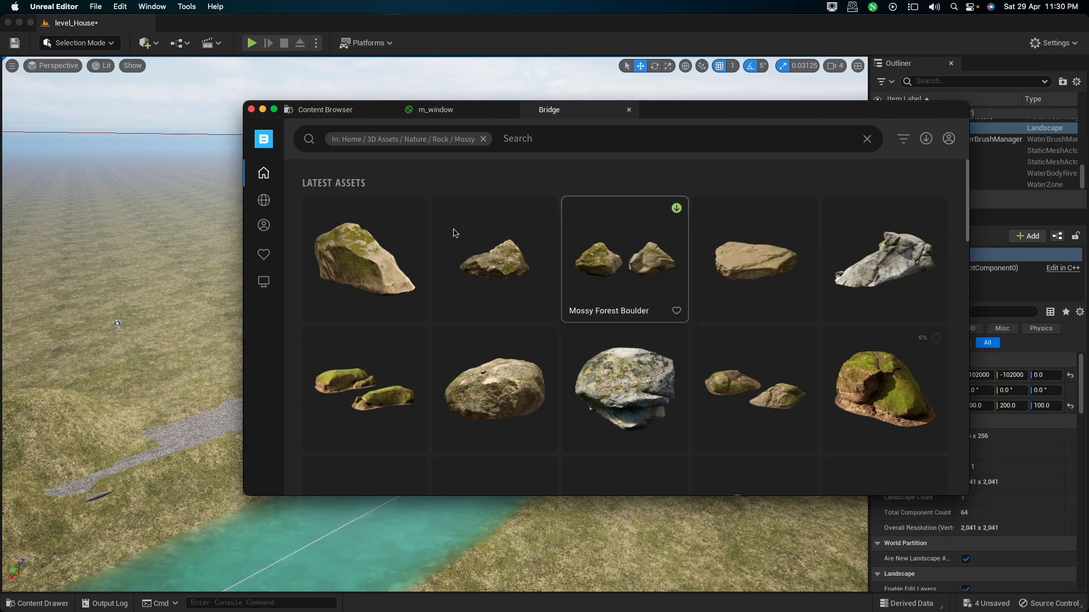
click(418, 212)
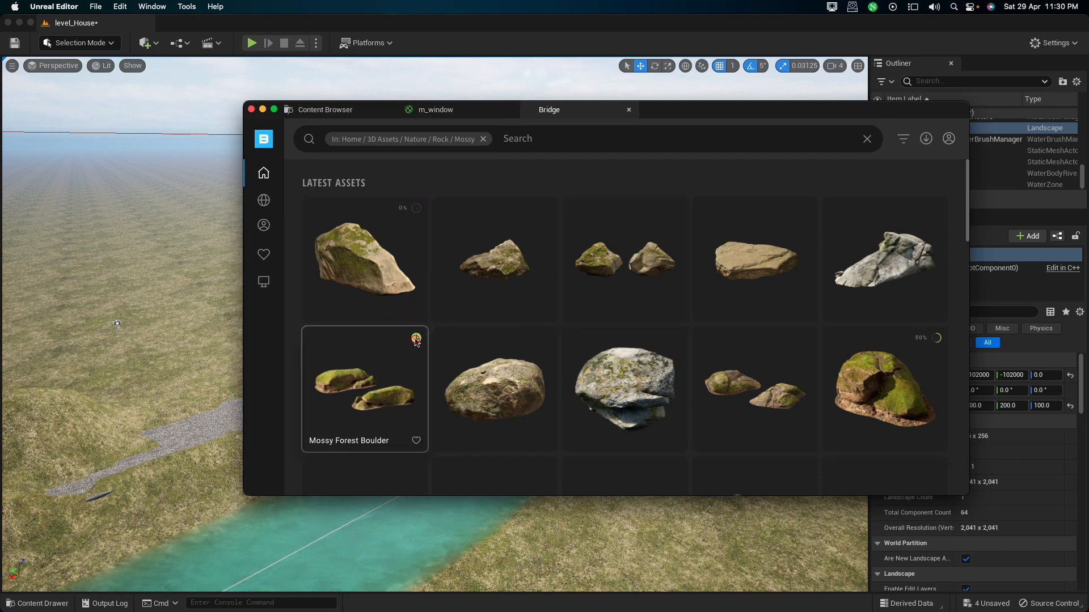
click(417, 338)
scroll(482, 413, down, 5)
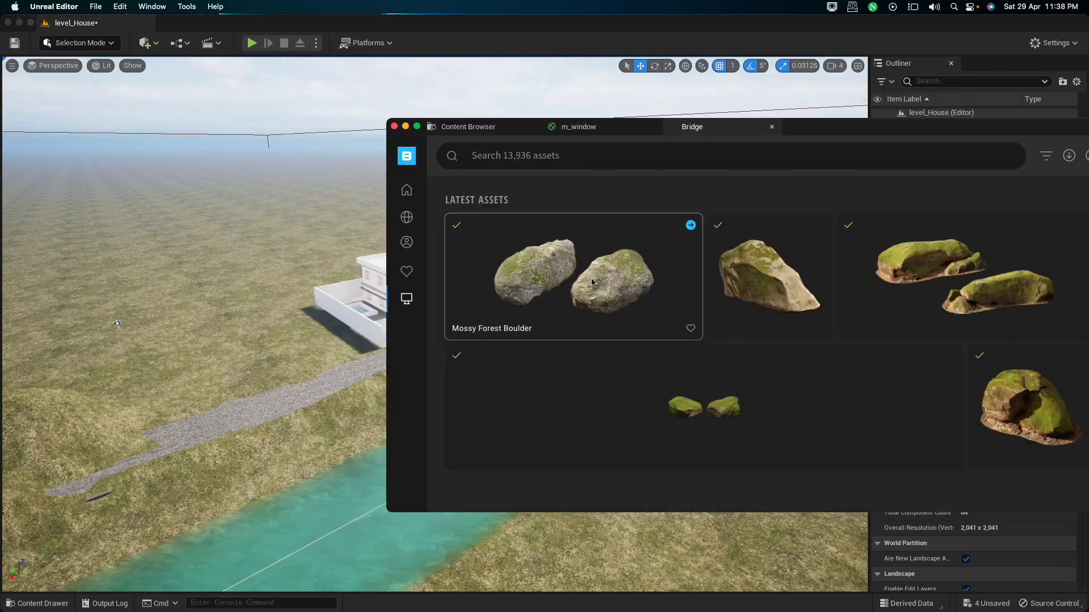
Place a downloaded Mossy Forest Boulder on the riverbank in front of the house and select it.
drag(573, 328, 469, 393)
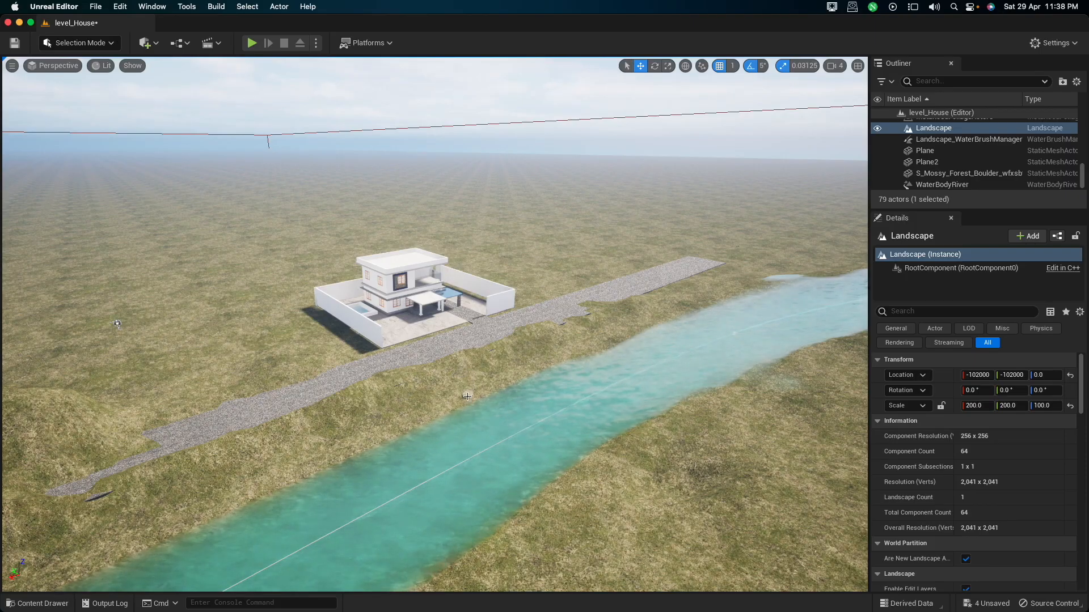
drag(467, 396, 467, 396)
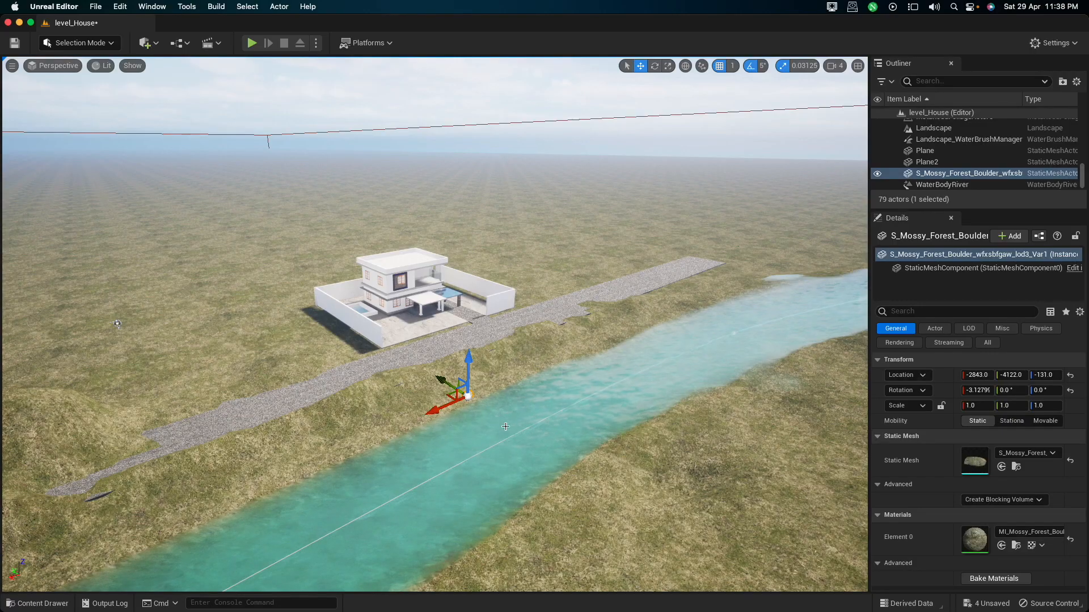
scroll(485, 463, up, 3)
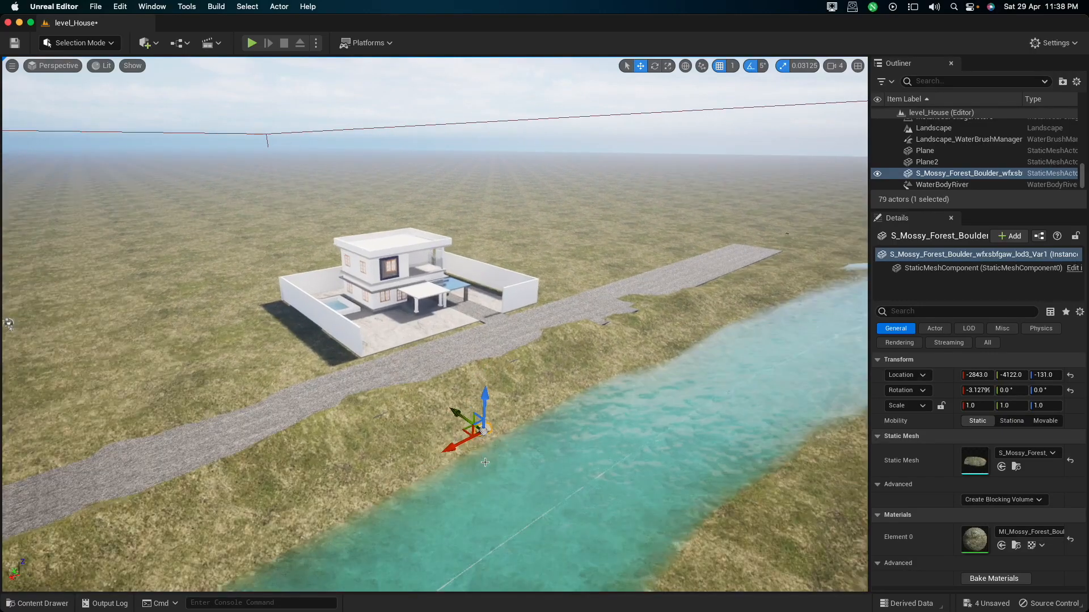
scroll(485, 462, up, 3)
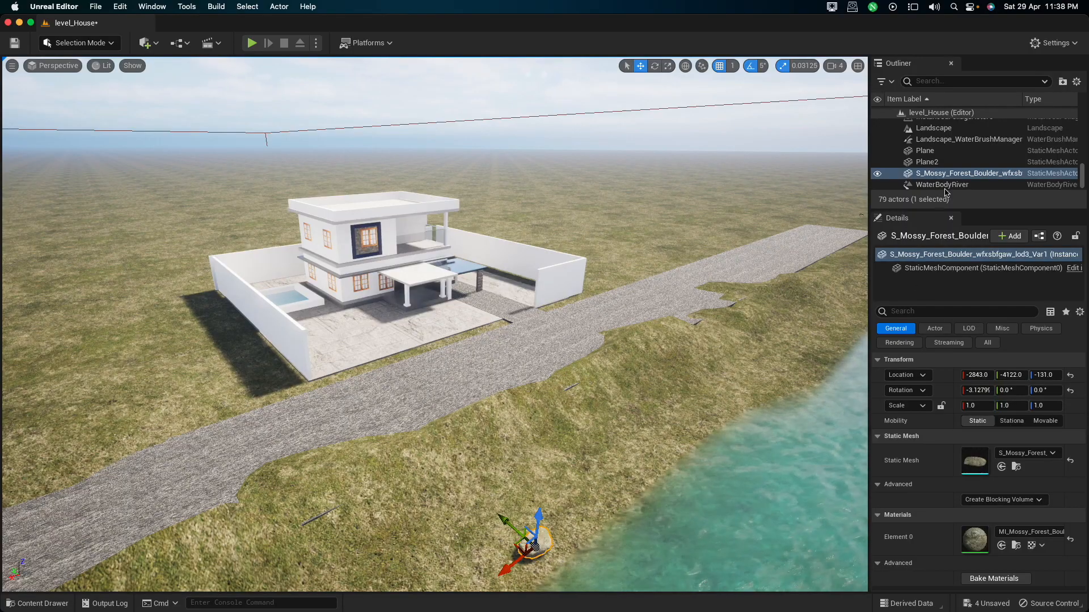
Scale the boulder to X 5.0, Y 5.0, Z 3.0 and sink it into the riverbank at Z location -203.
double_click(953, 173)
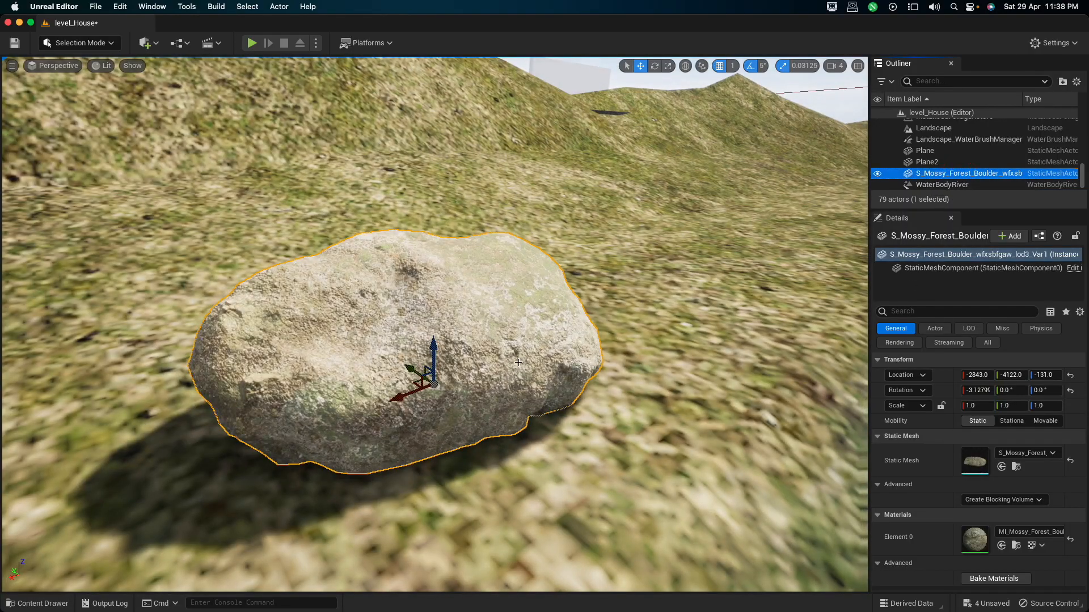
scroll(518, 361, down, 5)
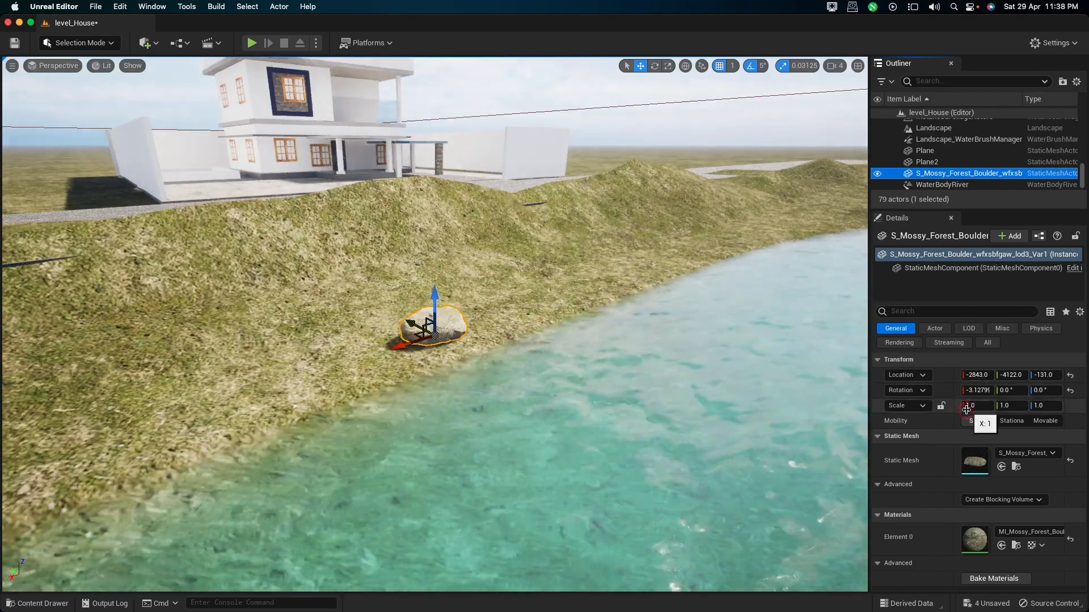
click(966, 406)
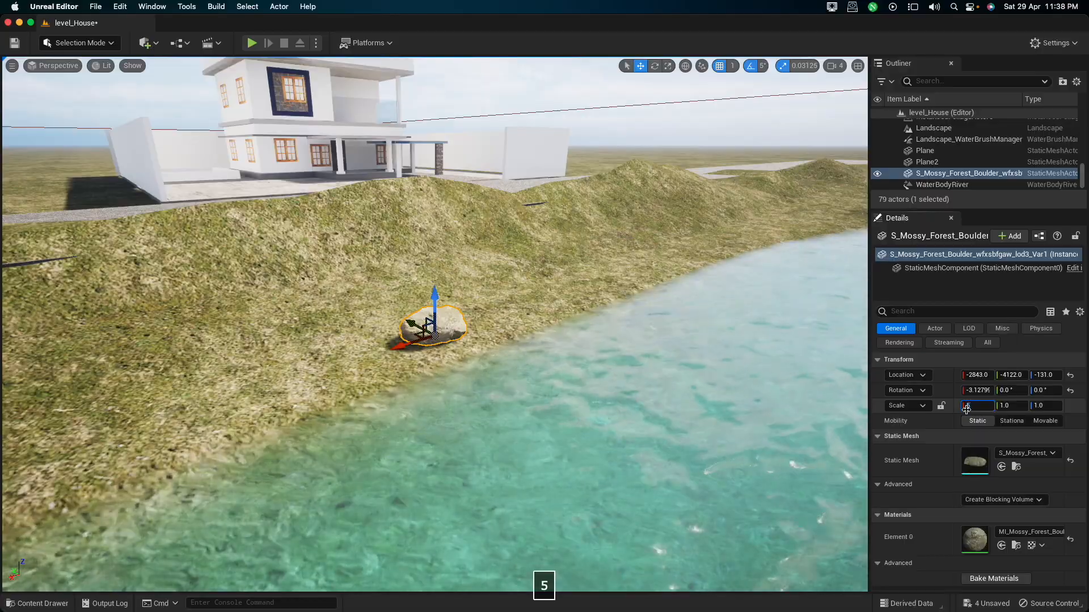
text(5)
click(1005, 406)
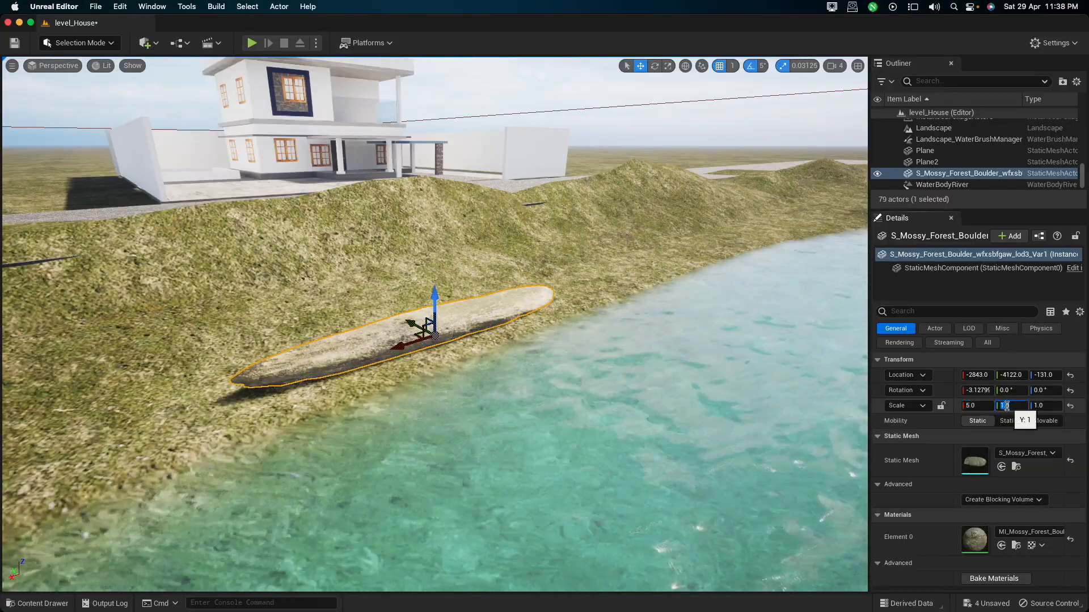
text(5)
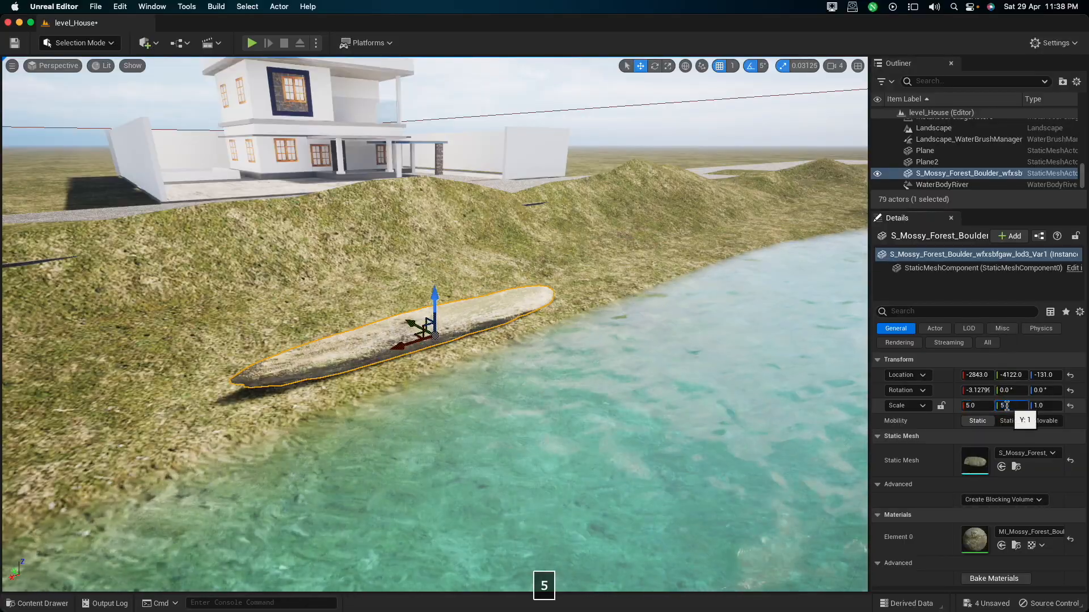
click(1042, 406)
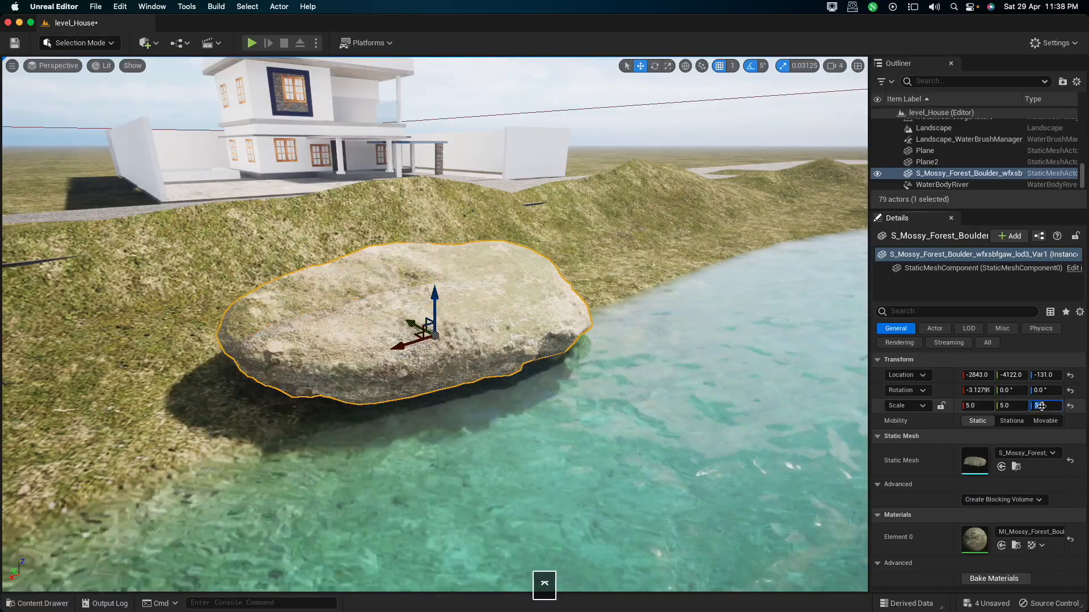
text(3)
key(Return)
scroll(357, 434, down, 6)
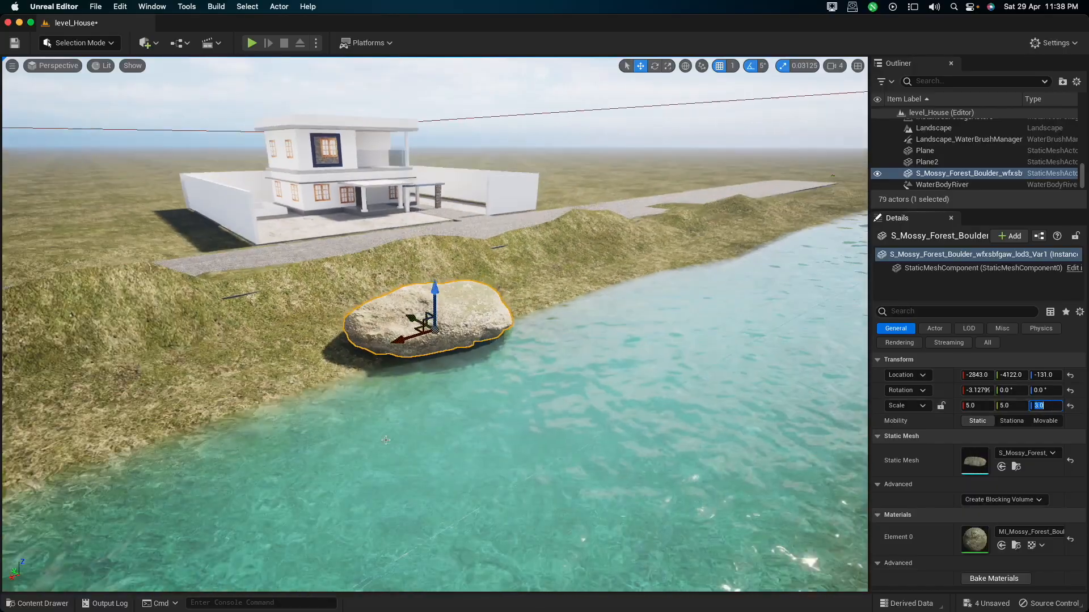
drag(437, 292, 439, 314)
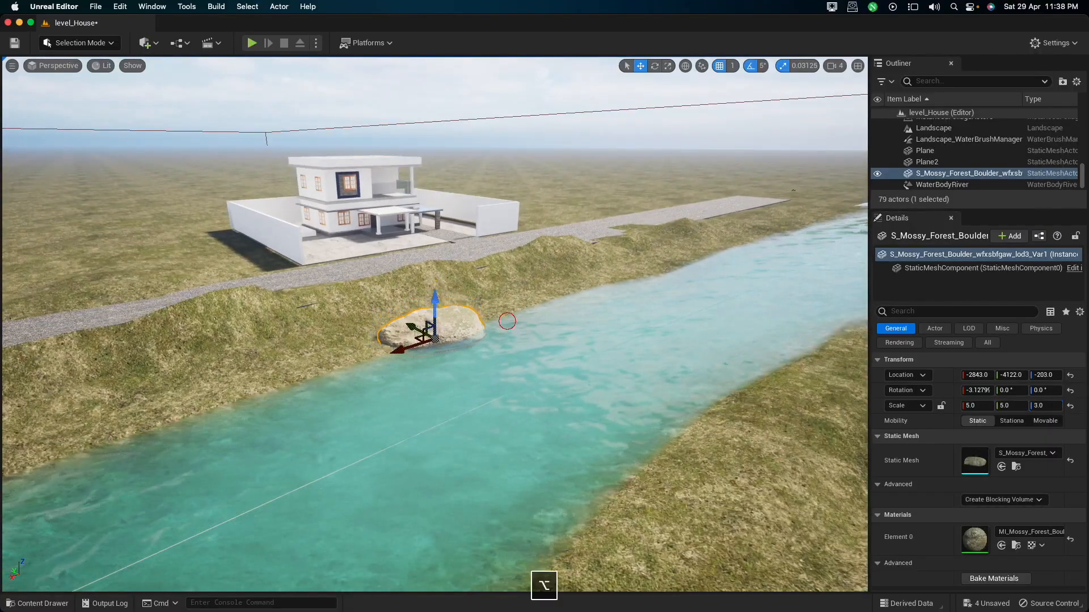
Duplicate the boulder along the riverbank to X location -3504 and rotate the copy about 130° around its vertical axis.
mouse_move(507, 321)
alt+mouse_down()
mouse_move(247, 228)
mouse_move(504, 321)
alt+mouse_up()
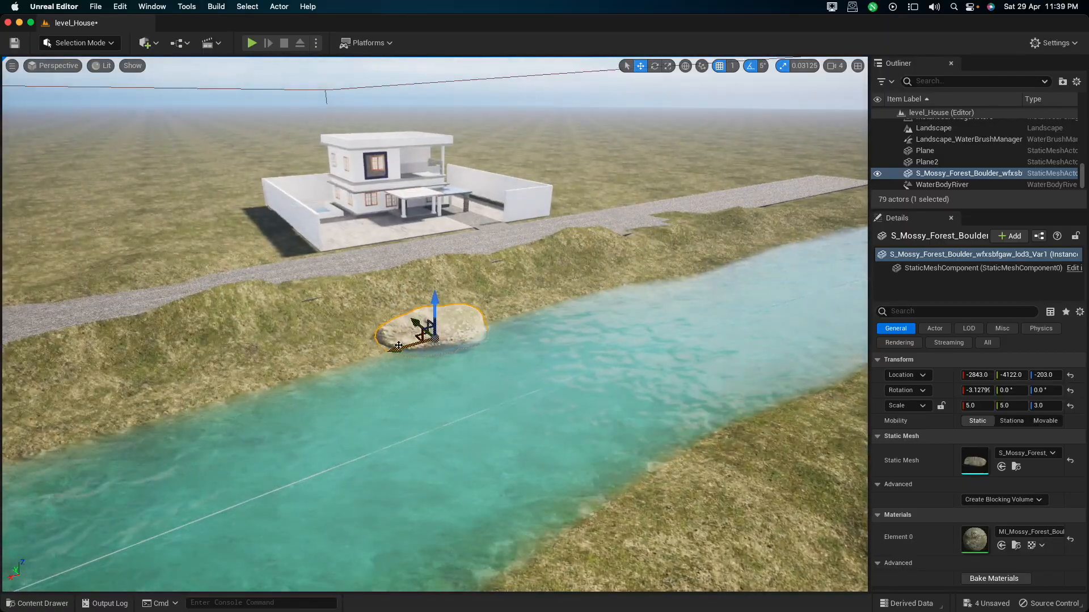
alt+drag(399, 346, 489, 339)
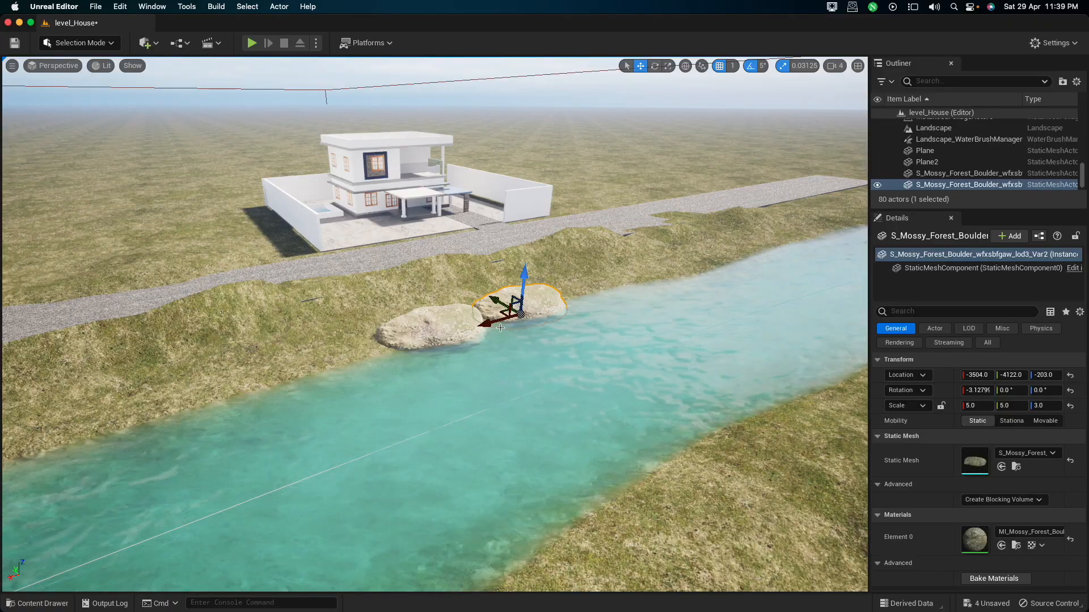
key(e)
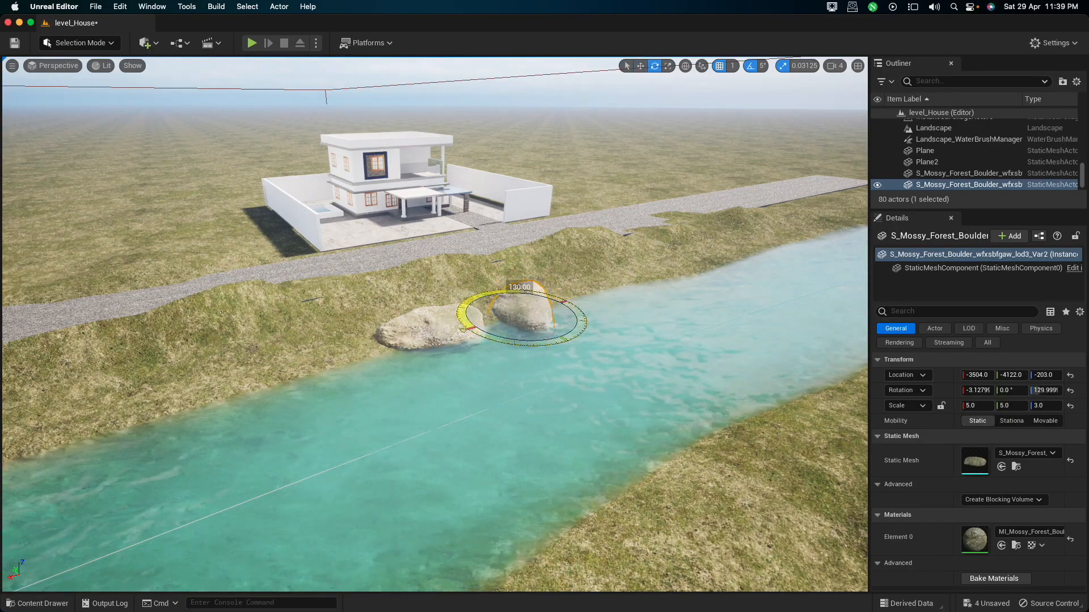
click(587, 442)
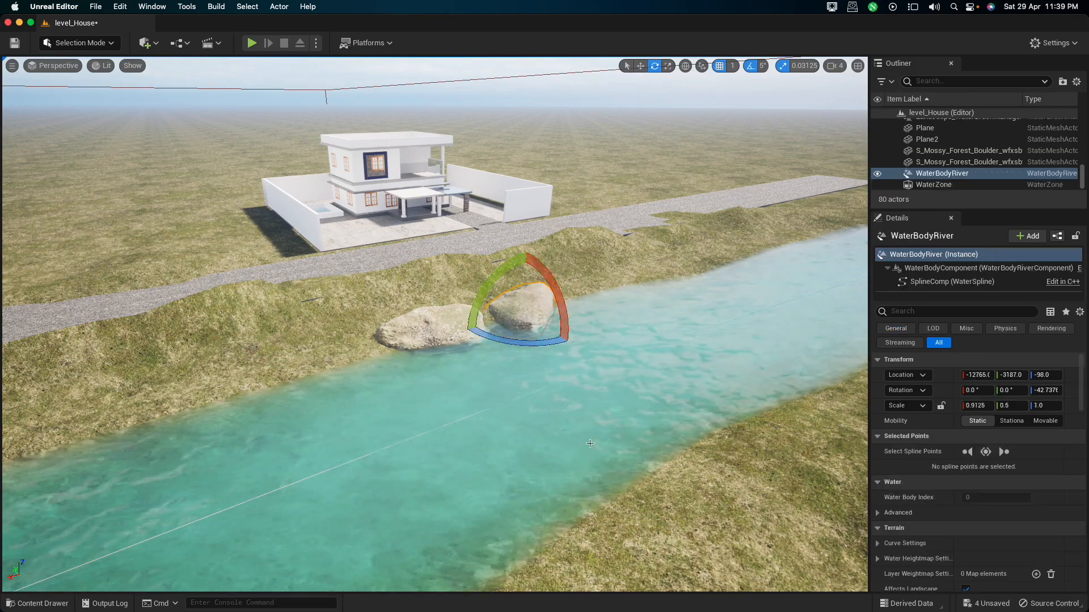
mouse_move(507, 444)
alt+mouse_down()
mouse_move(458, 394)
mouse_move(385, 391)
mouse_move(255, 411)
mouse_move(182, 402)
mouse_move(476, 451)
mouse_move(508, 528)
mouse_move(482, 522)
mouse_move(521, 508)
mouse_move(530, 448)
mouse_move(490, 431)
alt+mouse_up()
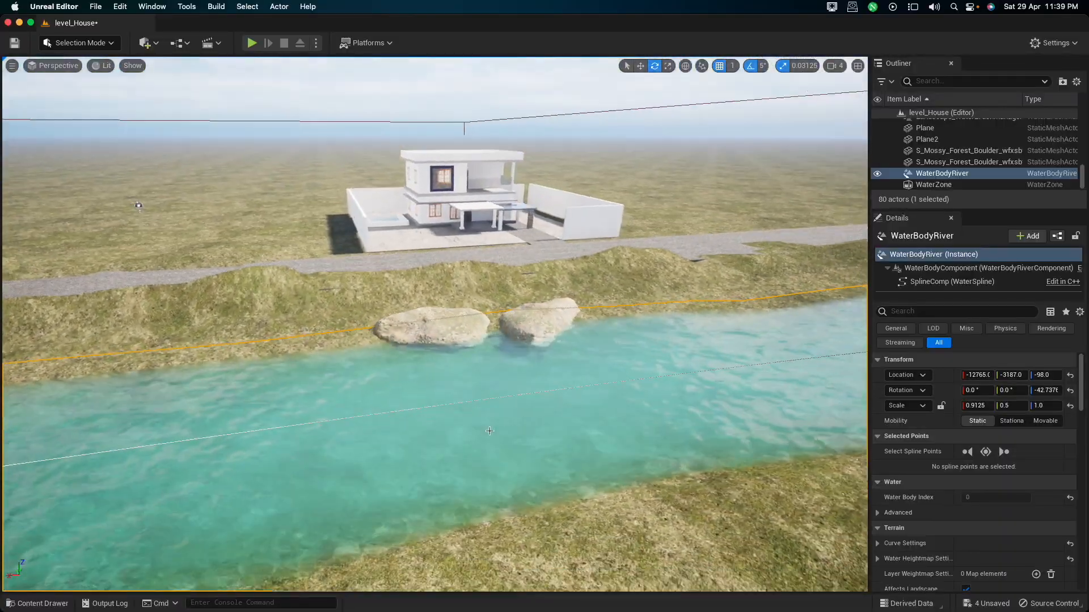
alt+right_drag(554, 370, 553, 233)
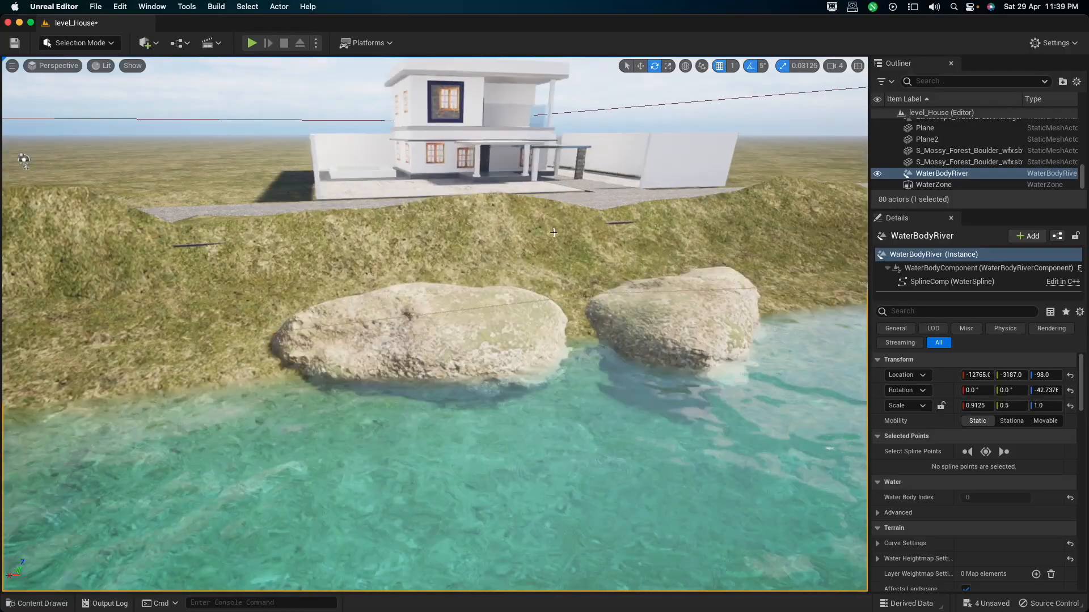
alt+drag(529, 291, 531, 247)
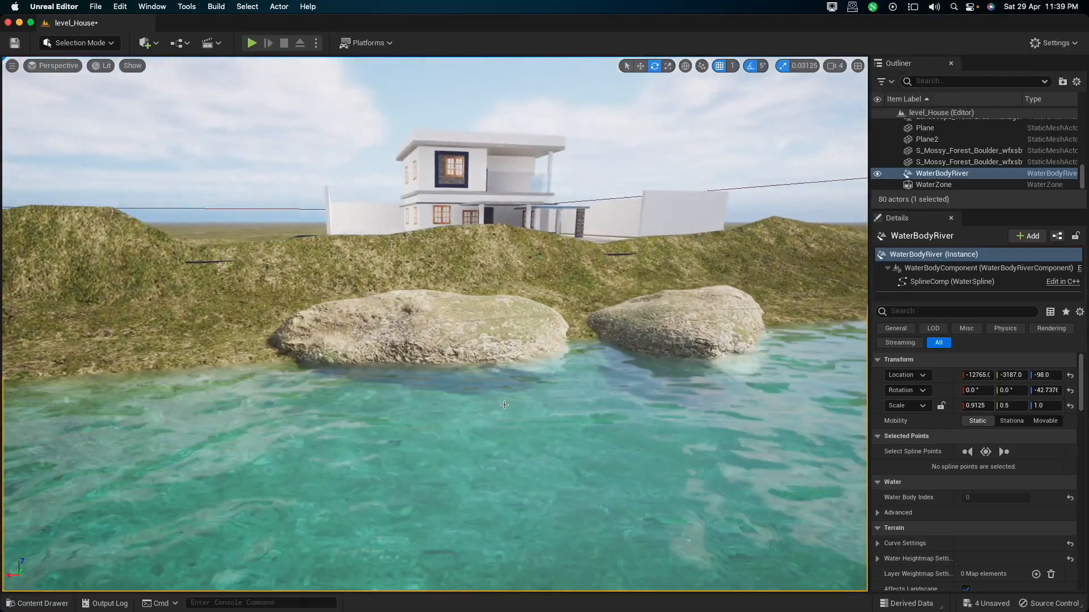
scroll(482, 387, down, 4)
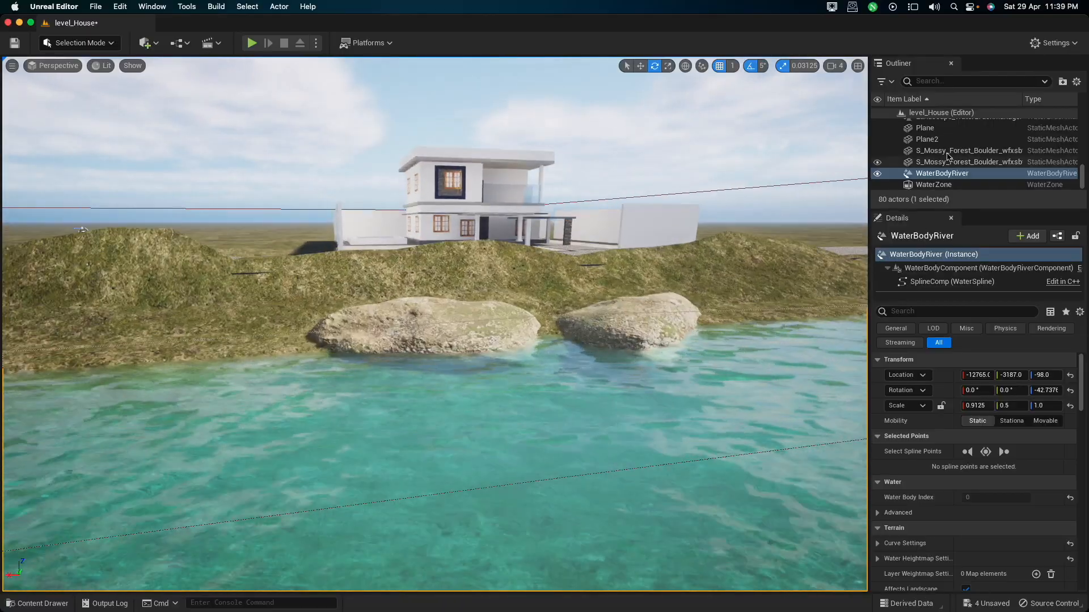
Locate the hidden InstancedFoliageActor0 among the level's actors and make the foliage visible again.
scroll(924, 165, up, 5)
scroll(923, 165, up, 10)
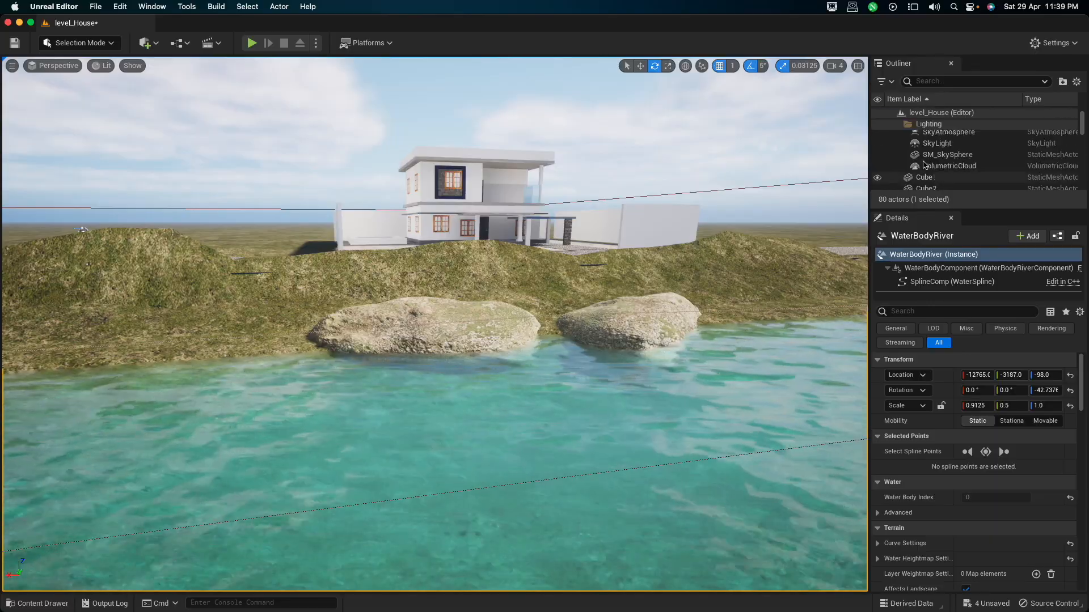
scroll(923, 165, down, 3)
scroll(923, 165, down, 4)
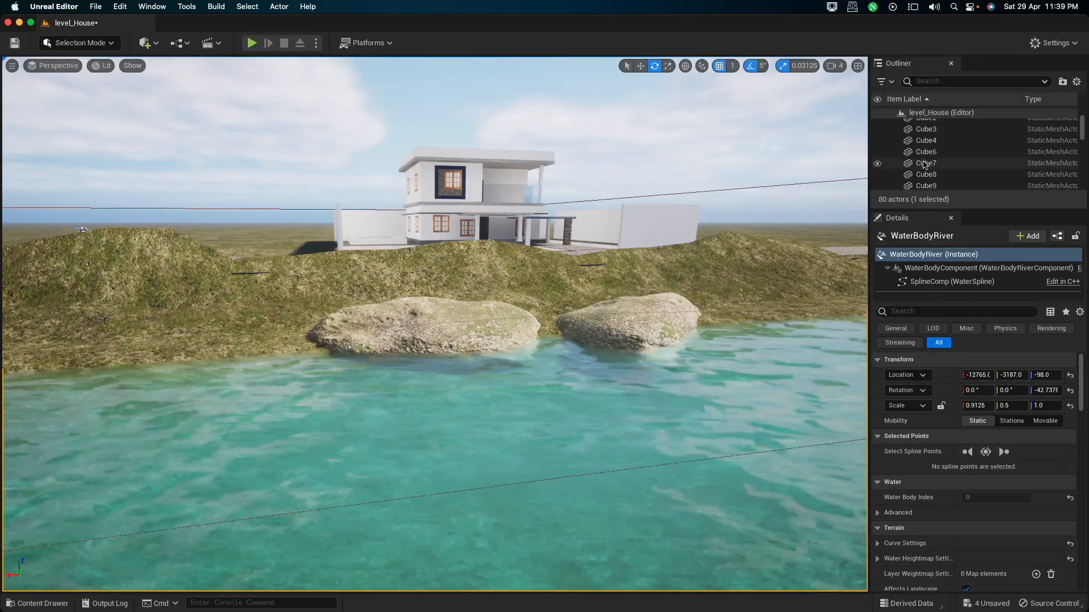
scroll(935, 168, down, 5)
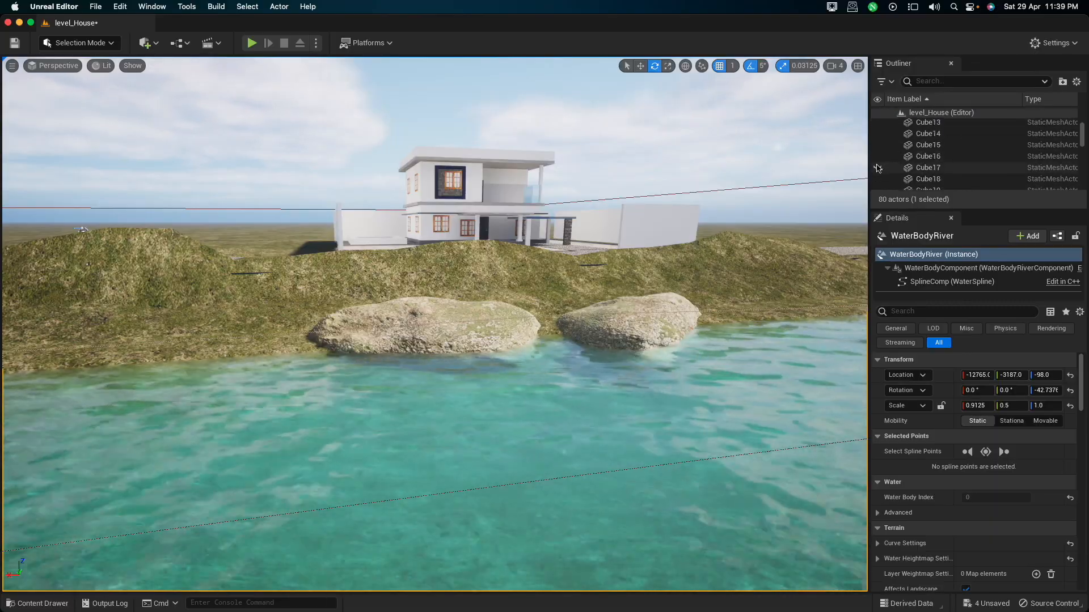
scroll(947, 170, down, 12)
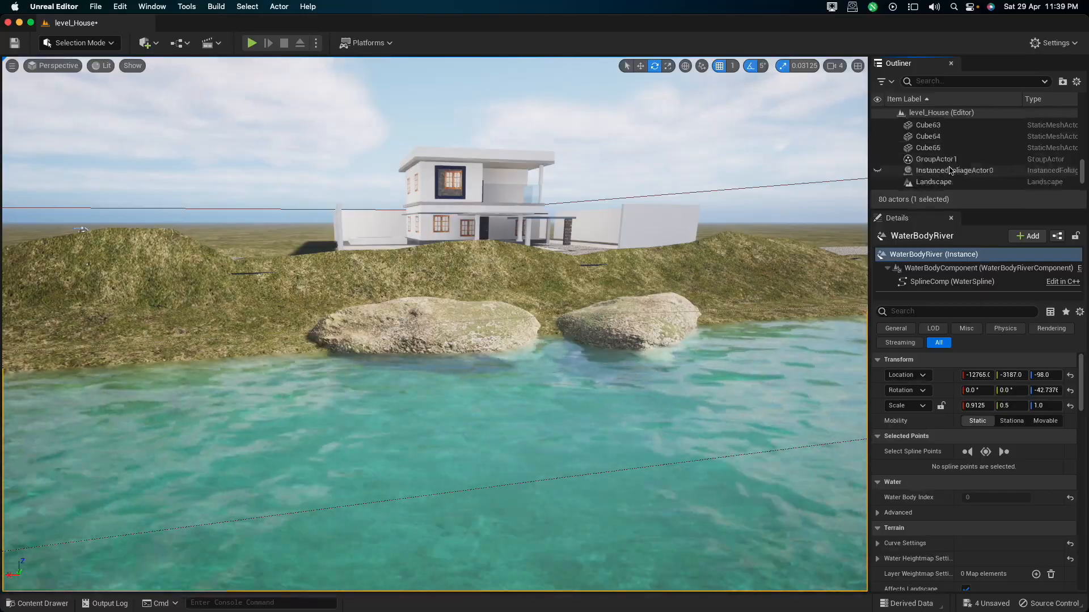
click(878, 160)
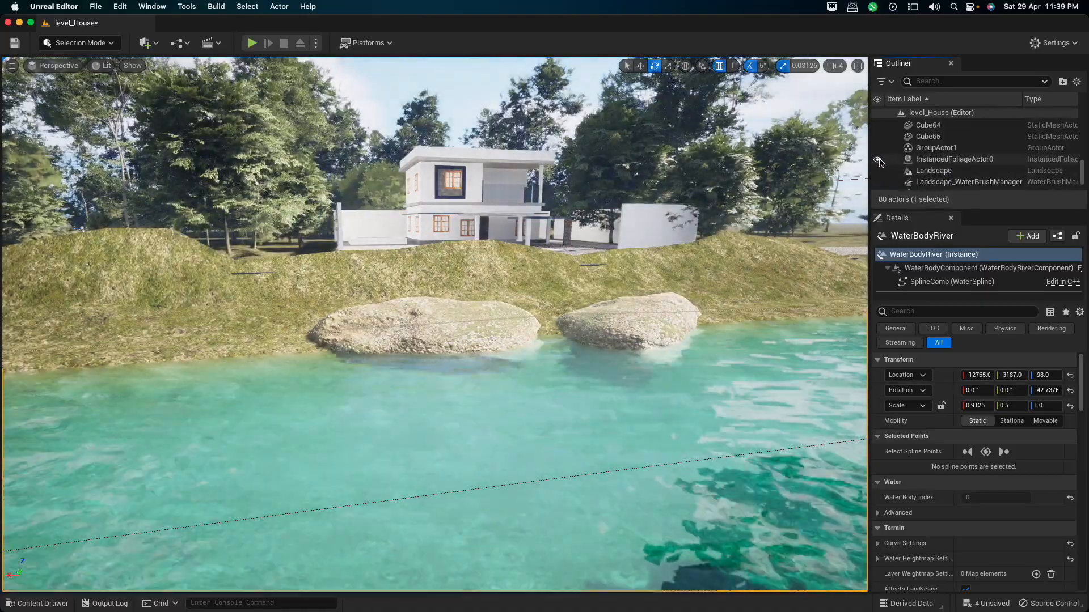
Examine the two riverbank boulders, the river and the house together with the surrounding trees from different angles.
alt+drag(568, 284, 654, 294)
scroll(227, 270, up, 4)
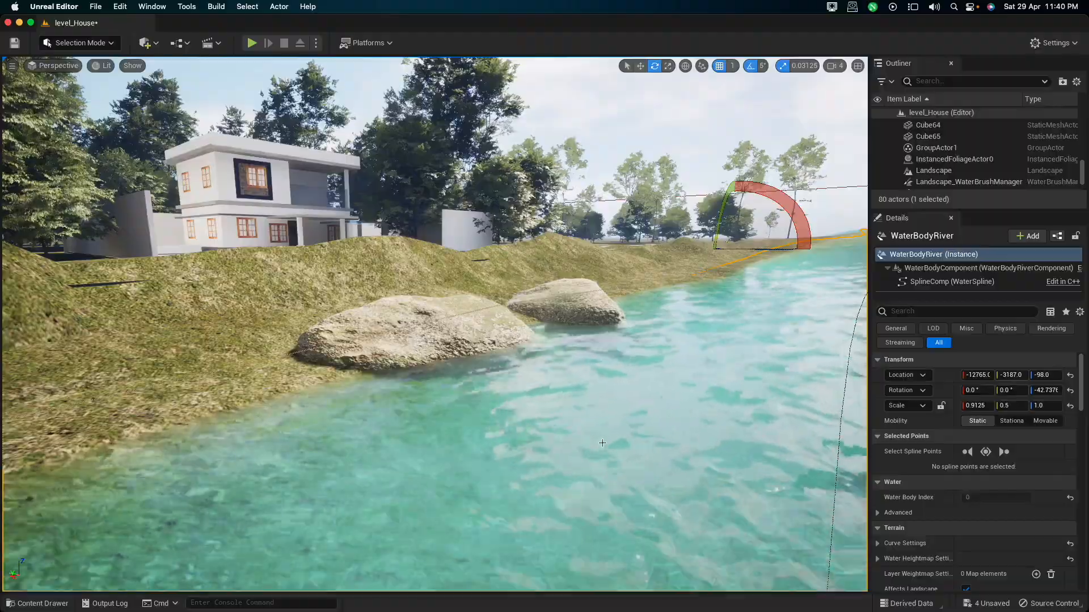
scroll(602, 443, down, 3)
scroll(602, 443, up, 2)
scroll(603, 443, down, 3)
alt+drag(602, 443, 567, 422)
scroll(555, 449, down, 3)
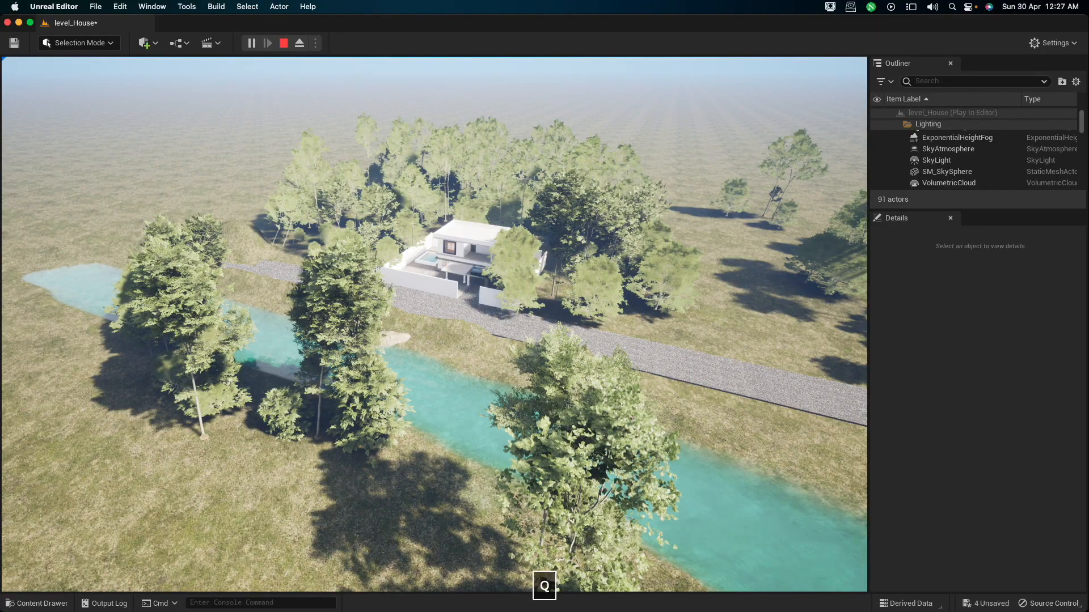
Fly through the running level from above the river to the house entrance, inspecting the facade and upper floor.
key(q)
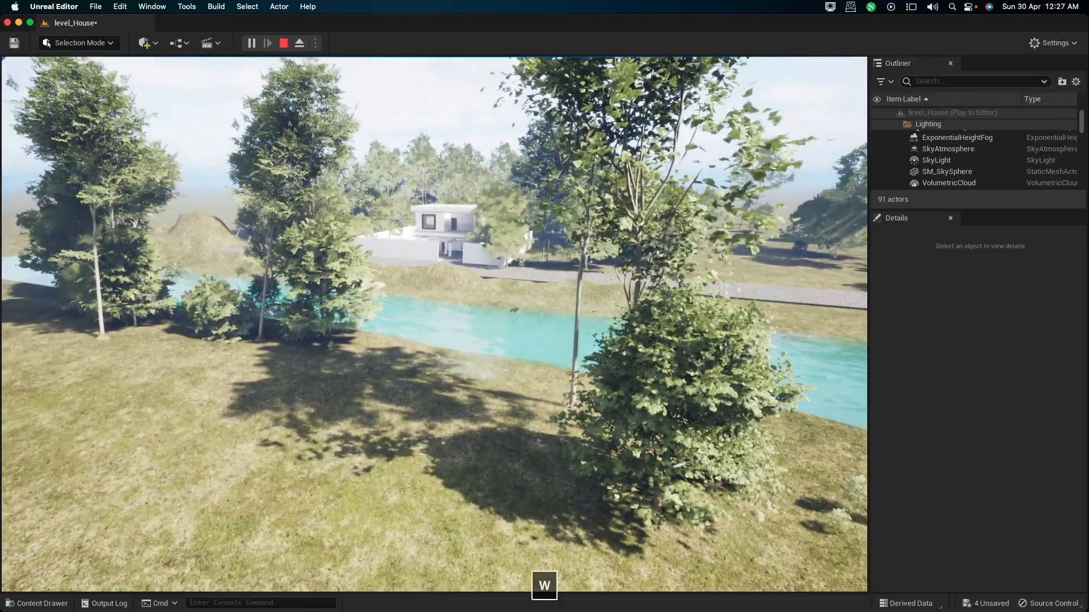
key(w)
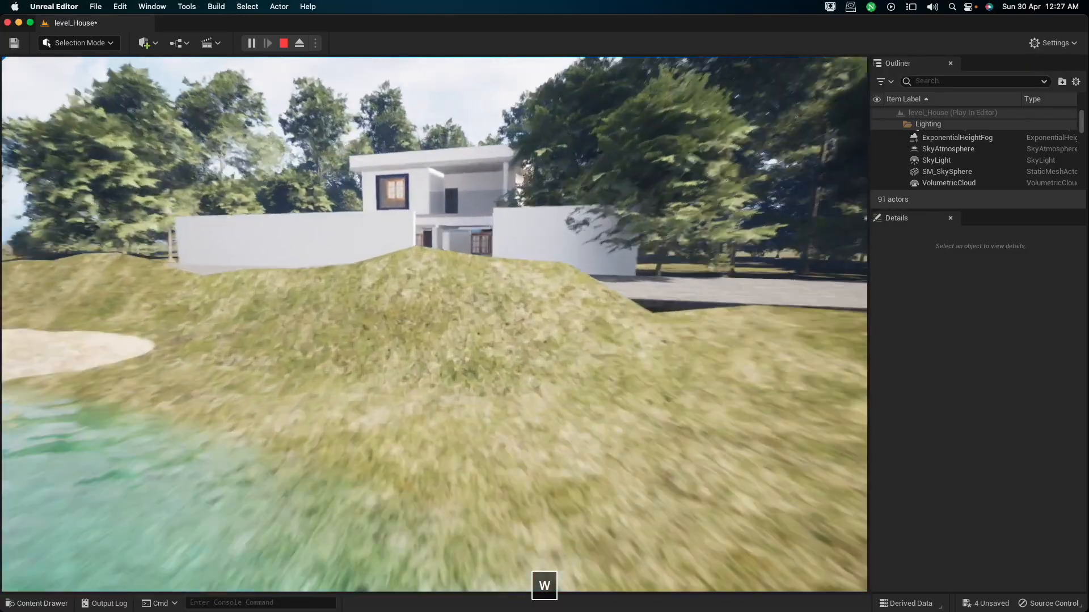
key(w)
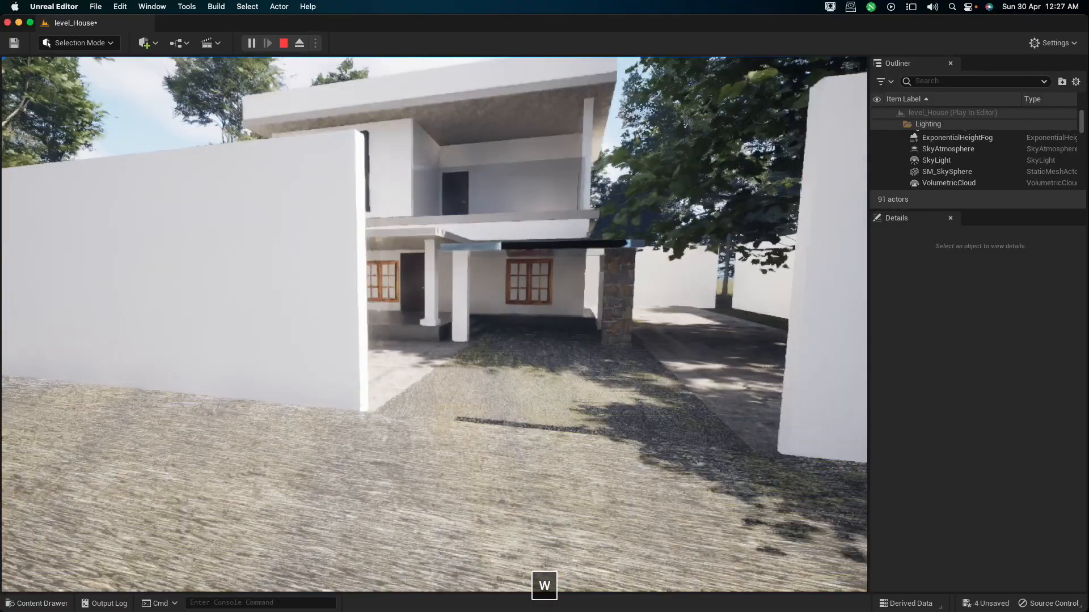
key(w)
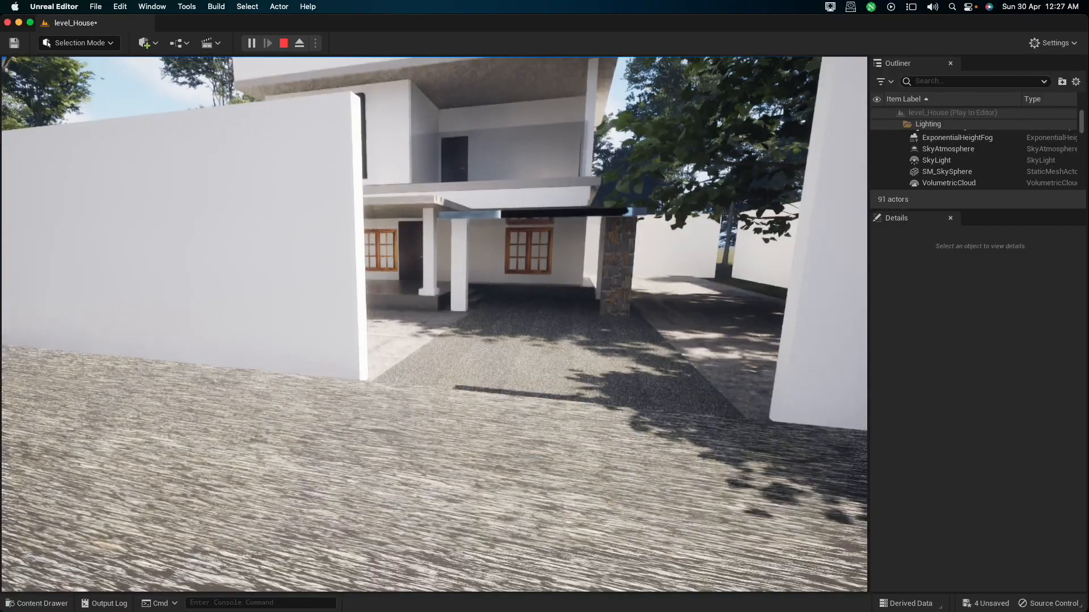
key(e)
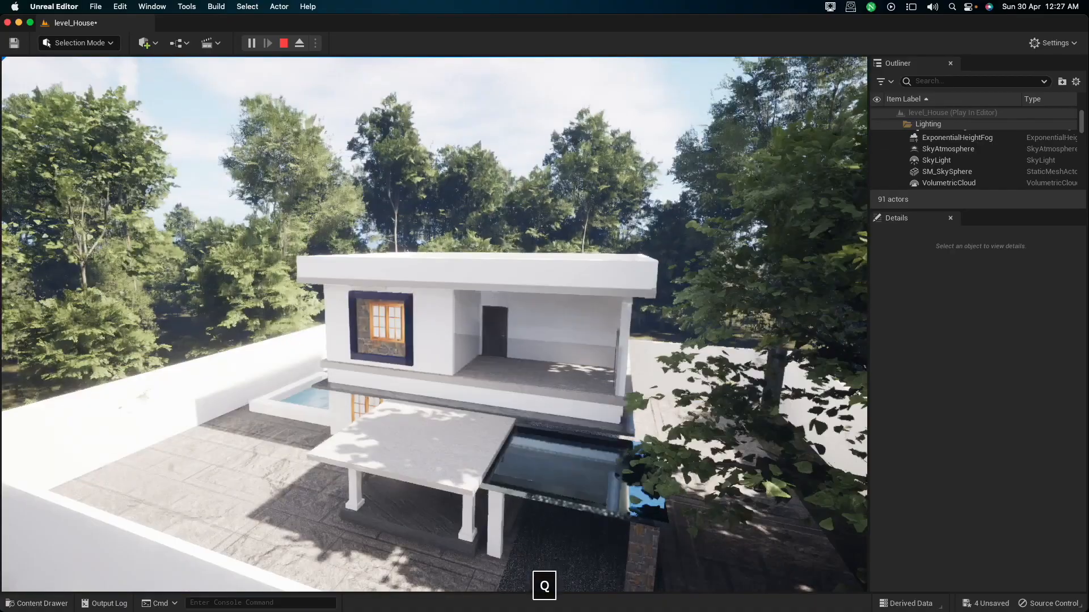
key(q)
key(q)
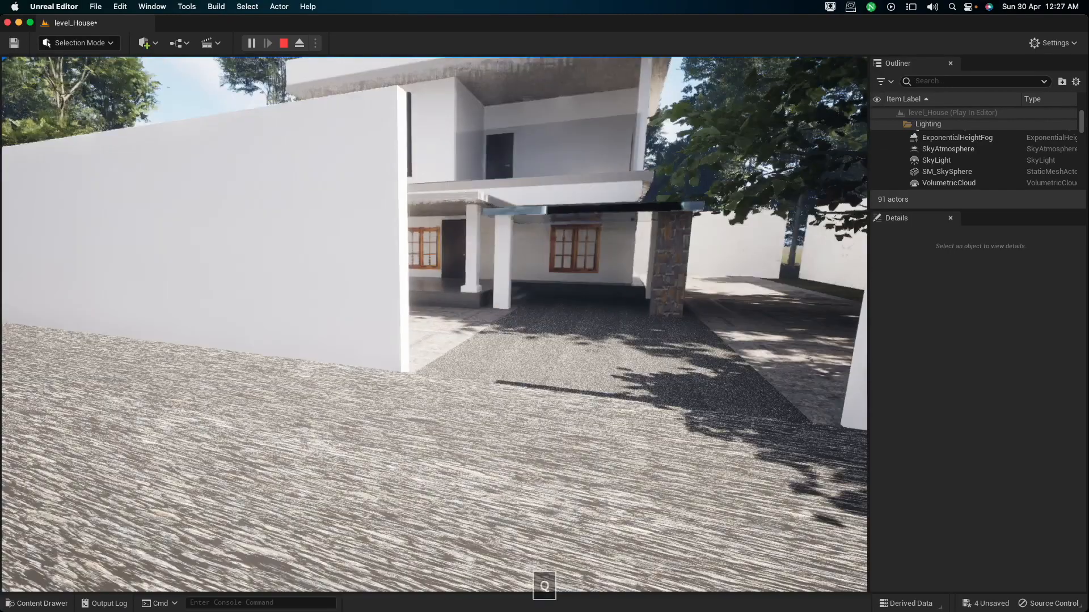